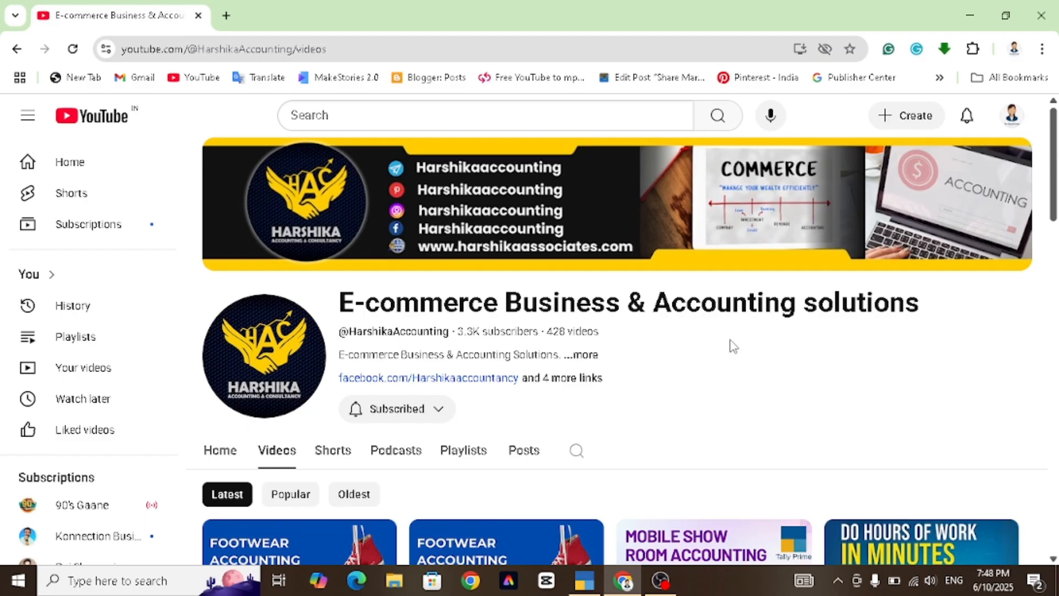
scroll(732, 346, "down", 1)
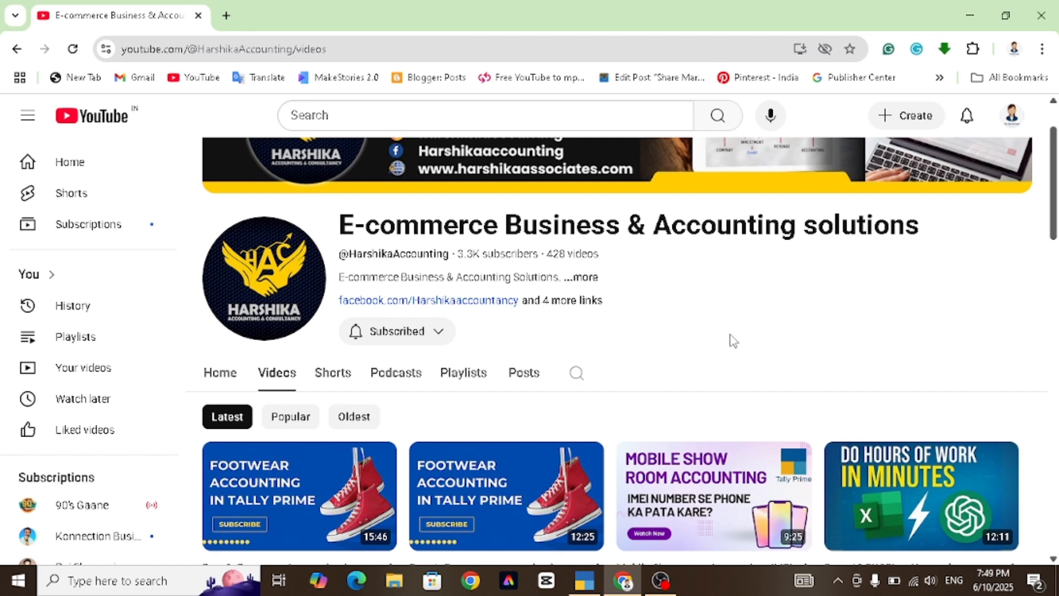
scroll(733, 341, "down", 1)
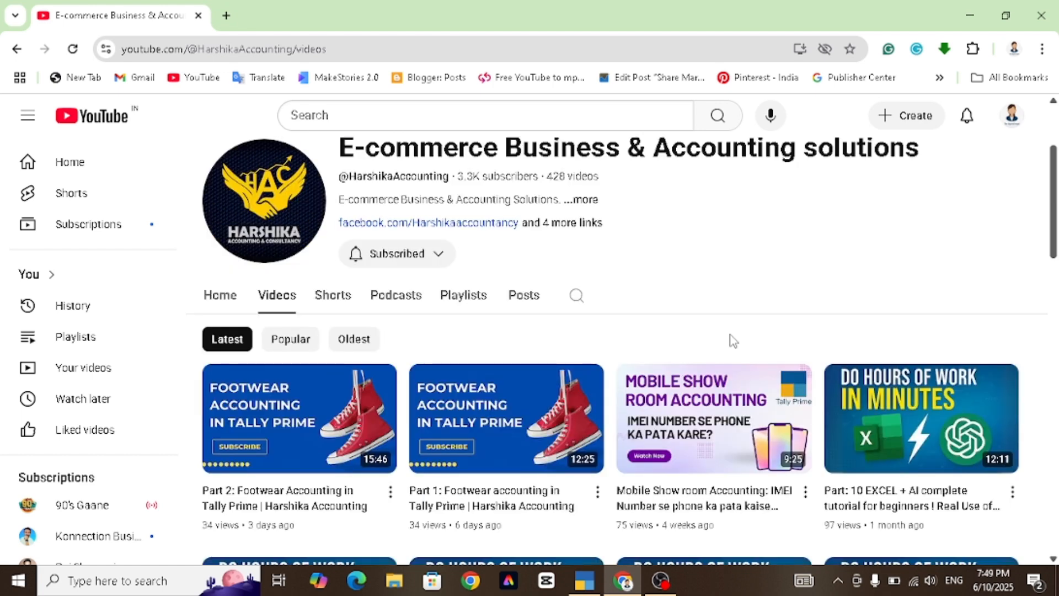
scroll(733, 341, "up", 1)
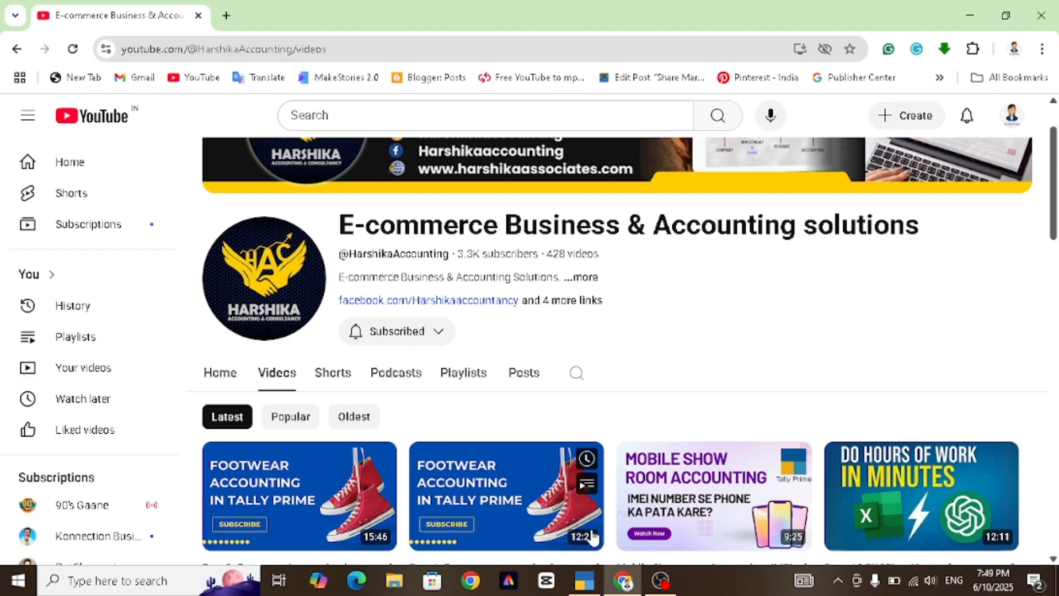
Switch to TallyPrime and enter invt-gst-276 as the supplier invoice number of the purchase voucher
left_click(589, 585)
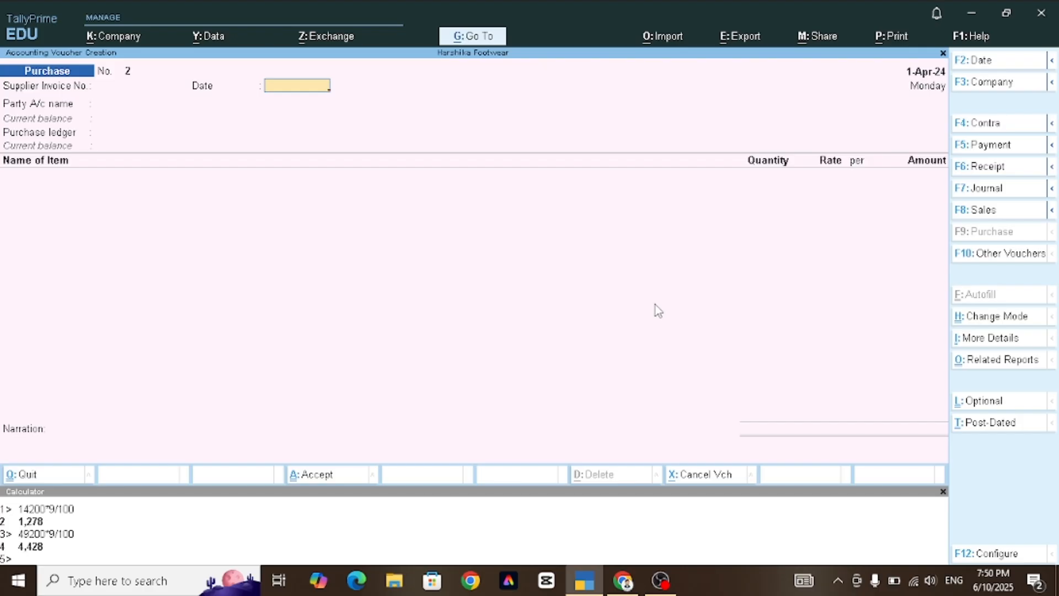
key("Return")
key("BackSpace")
key("BackSpace")
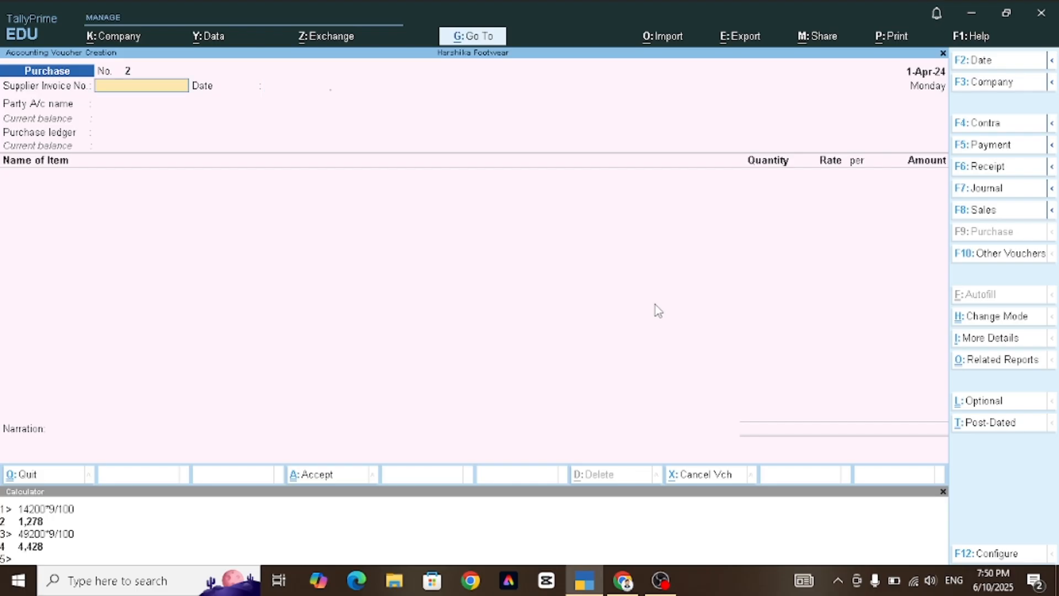
type("invt-gst-276")
key("Return")
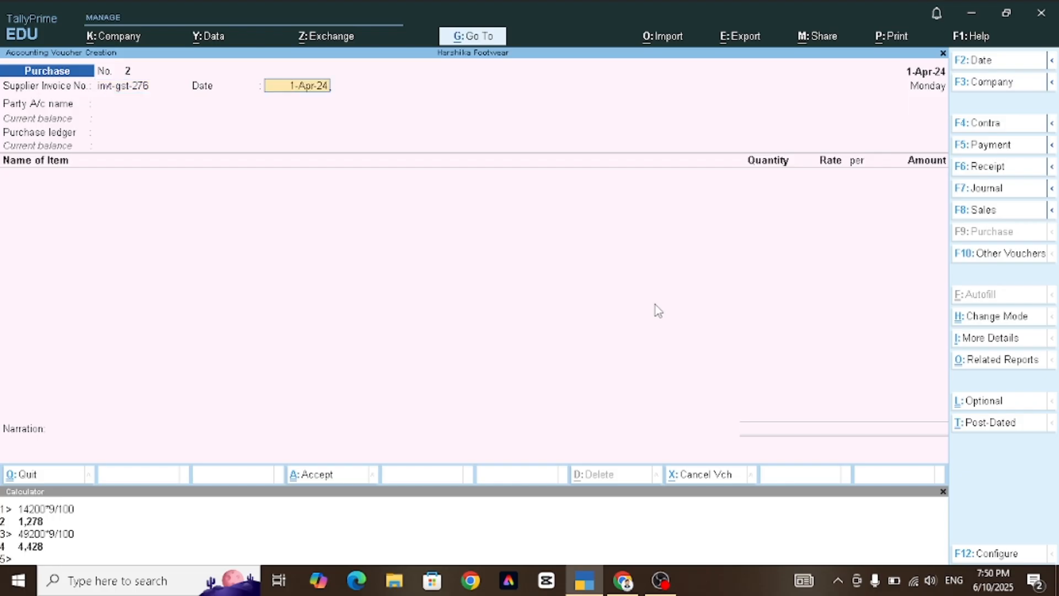
Set both the voucher date and the supplier invoice date to 1-May-24
key("F2")
type("1.")
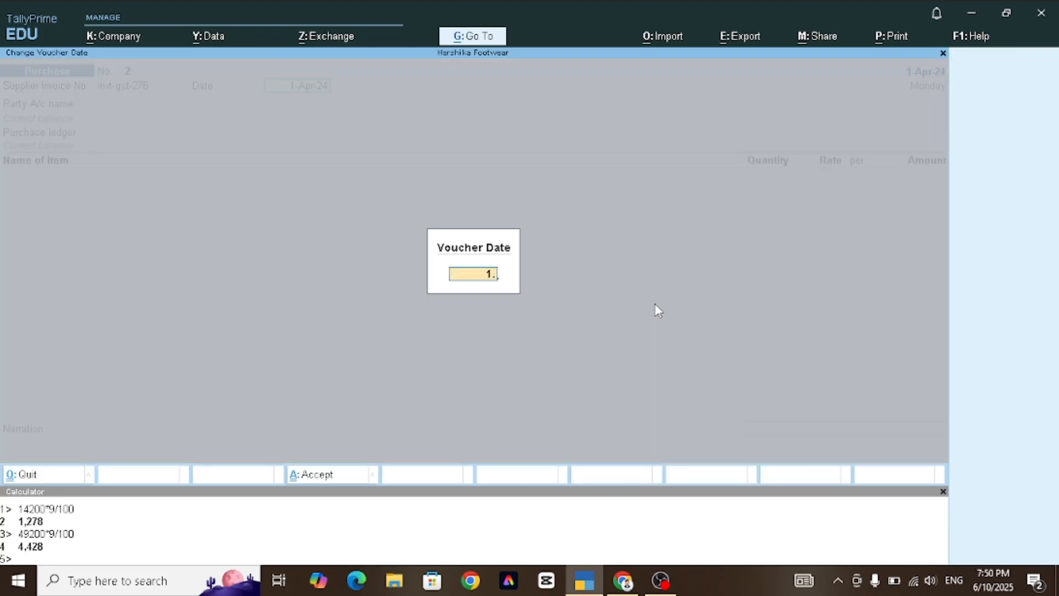
type("5")
key("Return")
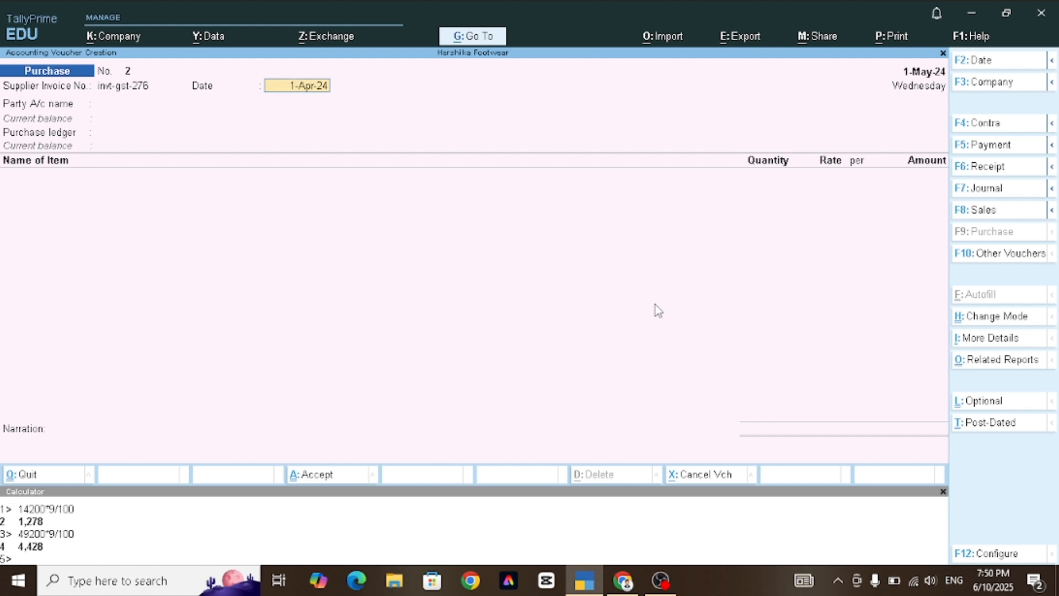
type("1.5")
key("Return")
Try to set VANIKA FOOTWEAR as the bill-from supplier in the party details of the Cash account
key("Return")
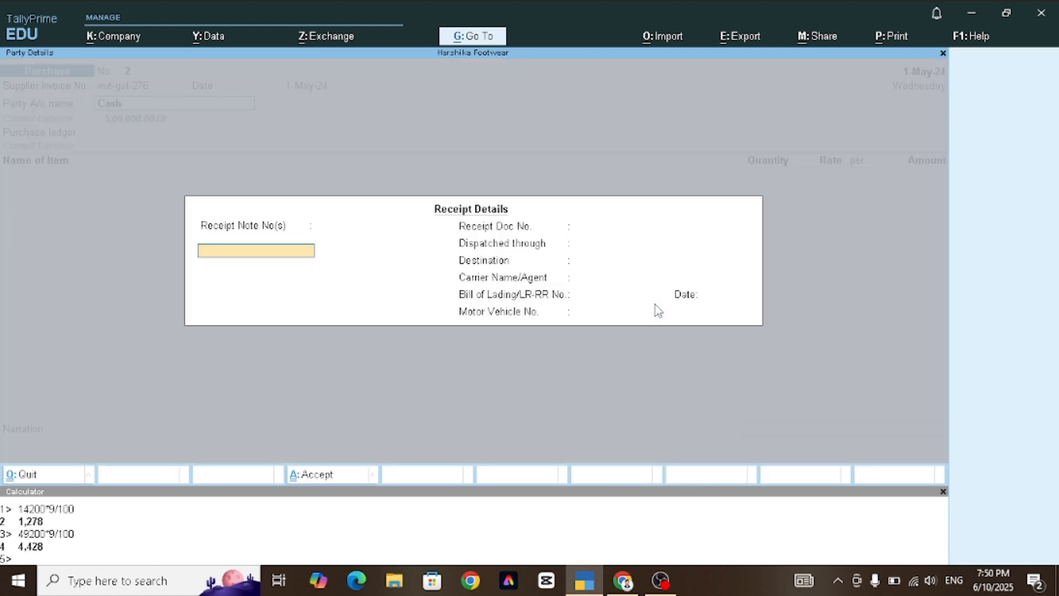
key("ctrl+a")
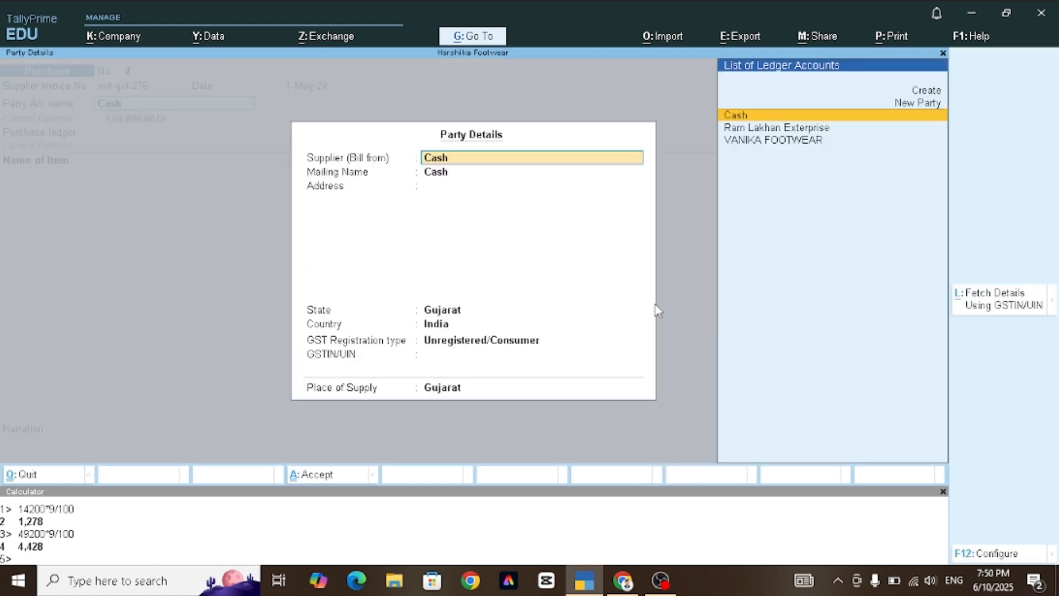
key("Down")
key("Down")
key("Return")
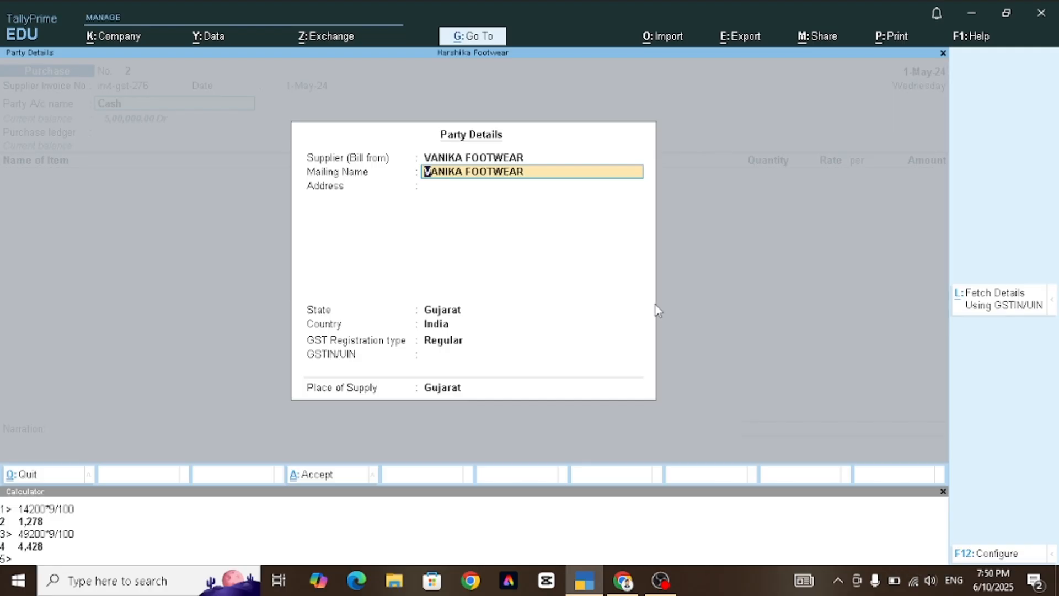
key("Return")
key("ctrl+a")
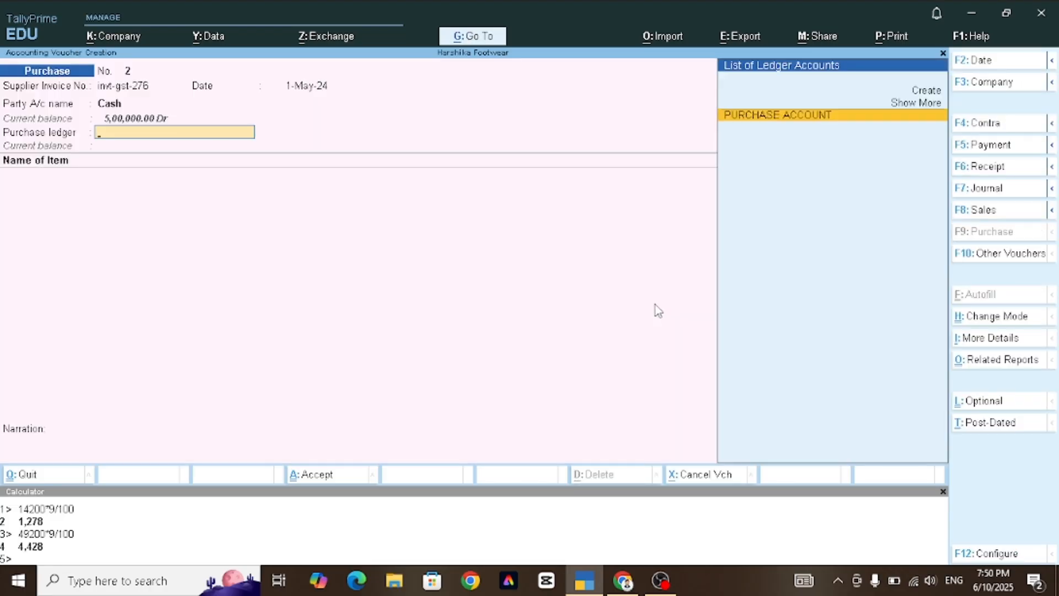
Change the party account to VANIKA FOOTWEAR with its default receipt and party details, and choose PURCHASE ACCOUNT as the purchase ledger
key("BackSpace")
key("Down")
key("Down")
key("Down")
key("Return")
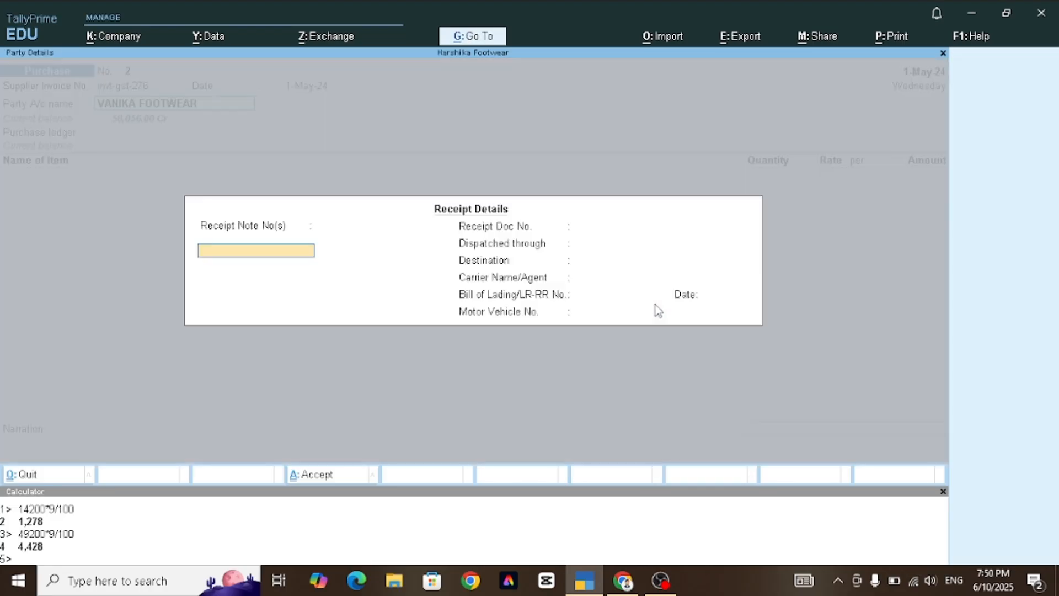
key("ctrl+a")
key("ctrl+a")
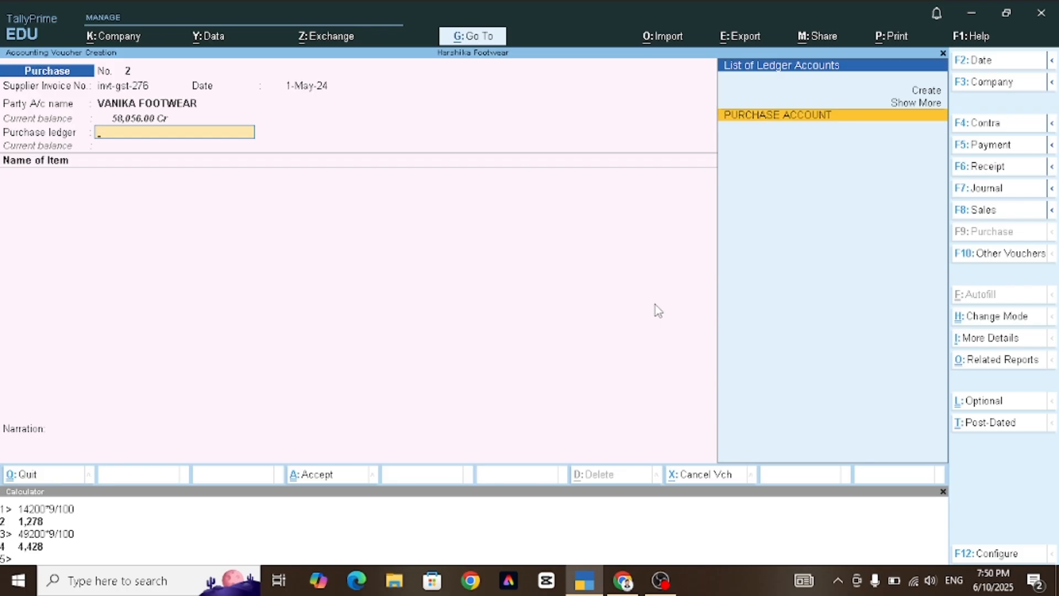
key("Return")
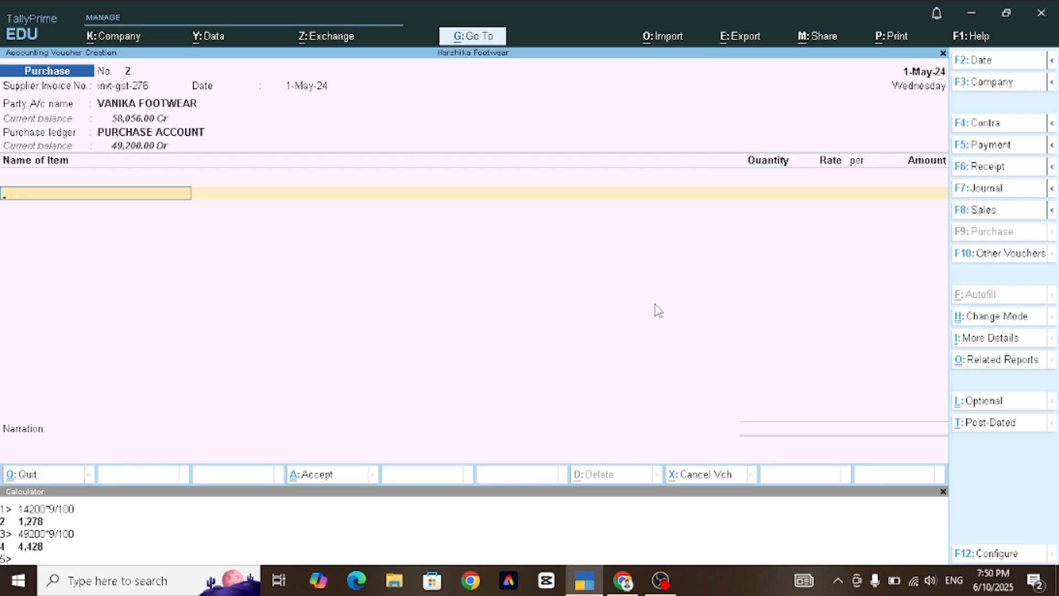
Add the item Sparx rain sandals with a new batch 6 of 5 PCS at a rate of 700
type("S")
key("Return")
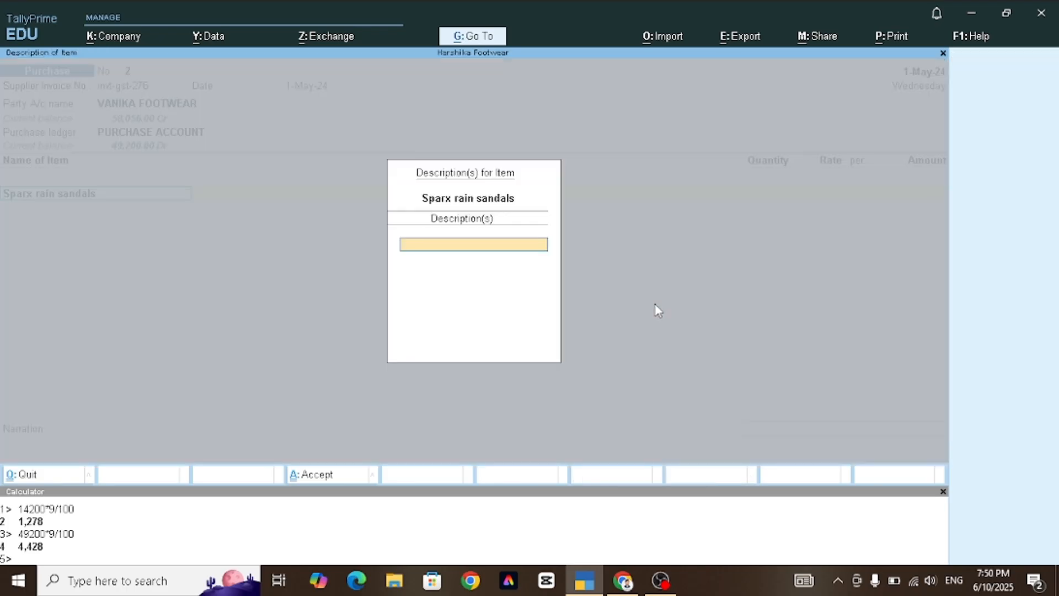
key("Return")
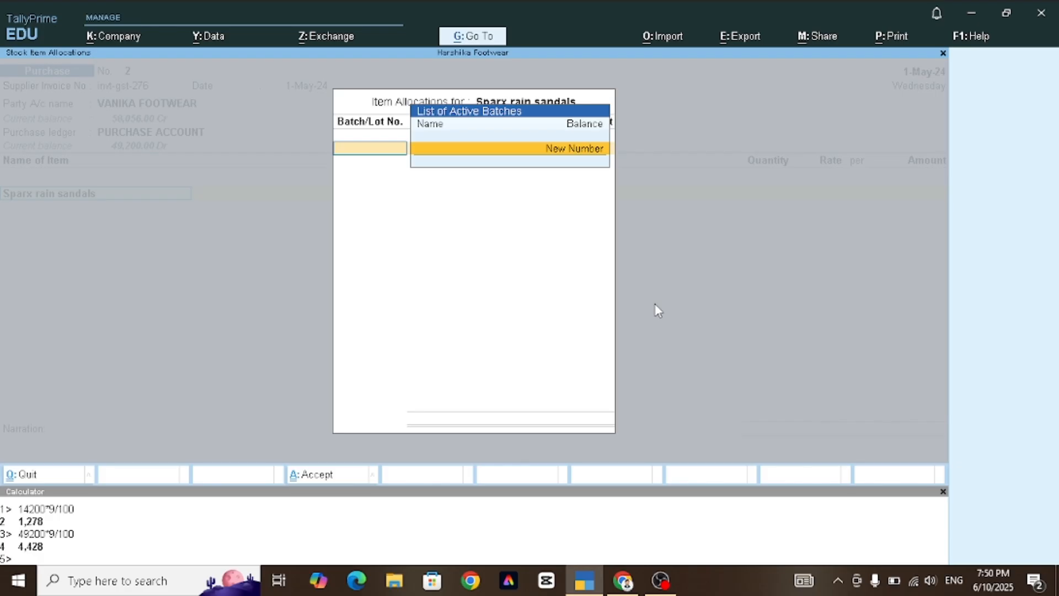
key("Return")
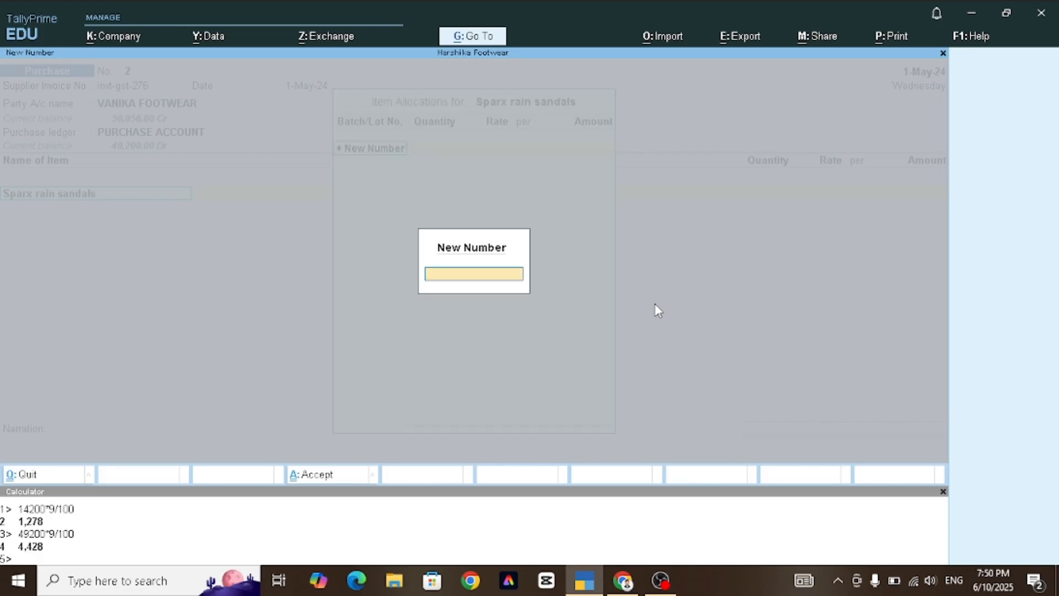
type("6")
key("Return")
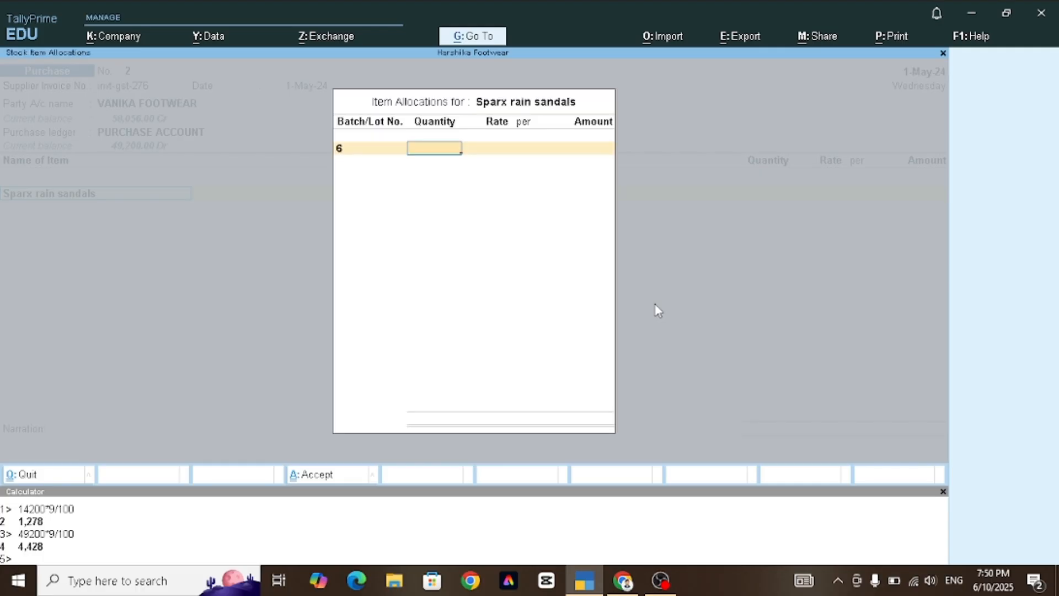
type("5")
key("Return")
type("7")
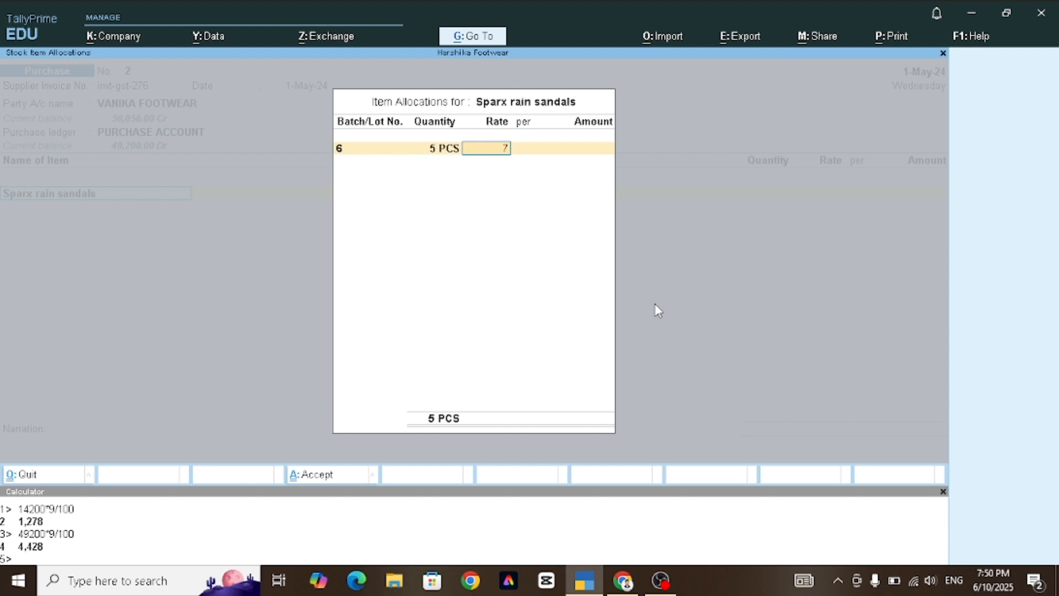
type("00")
key("Return")
key("Return")
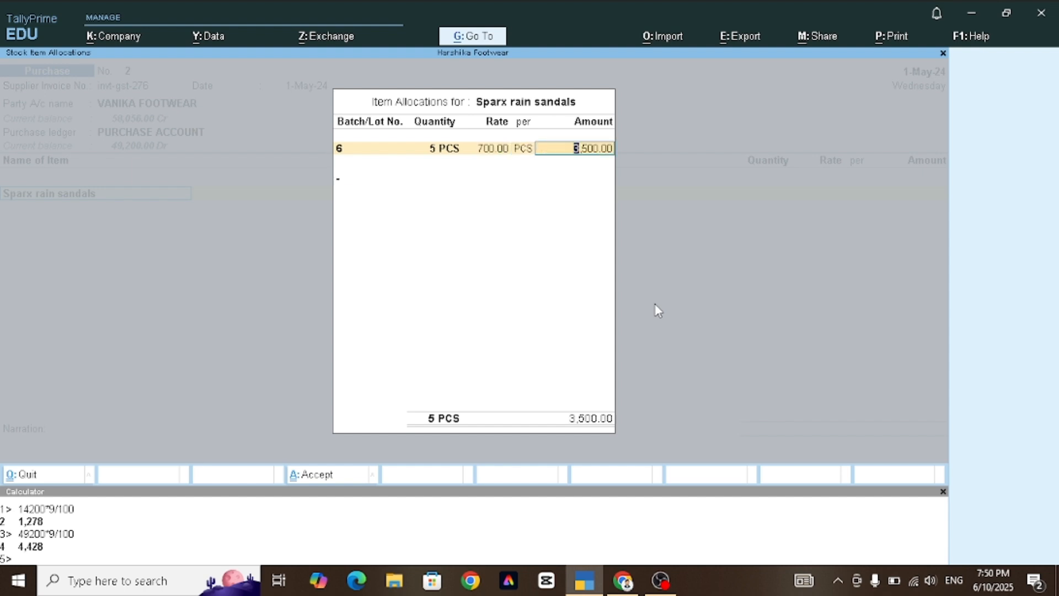
key("Return")
Add a new batch 8 of 6 PCS at 700 to the Sparx rain sandals and finish the batch allocation
key("Up")
key("Return")
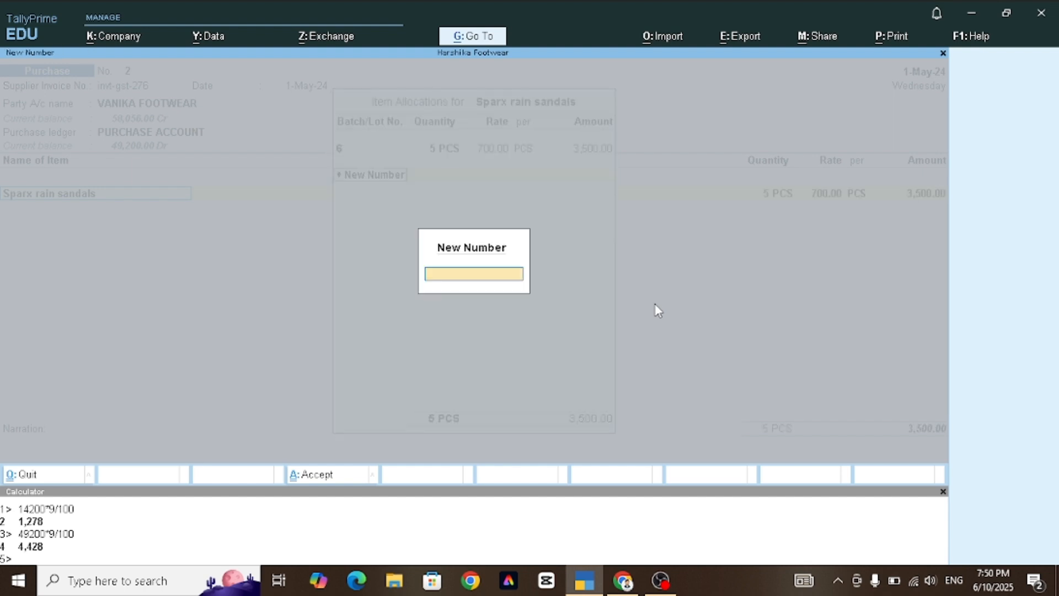
type("8")
key("Return")
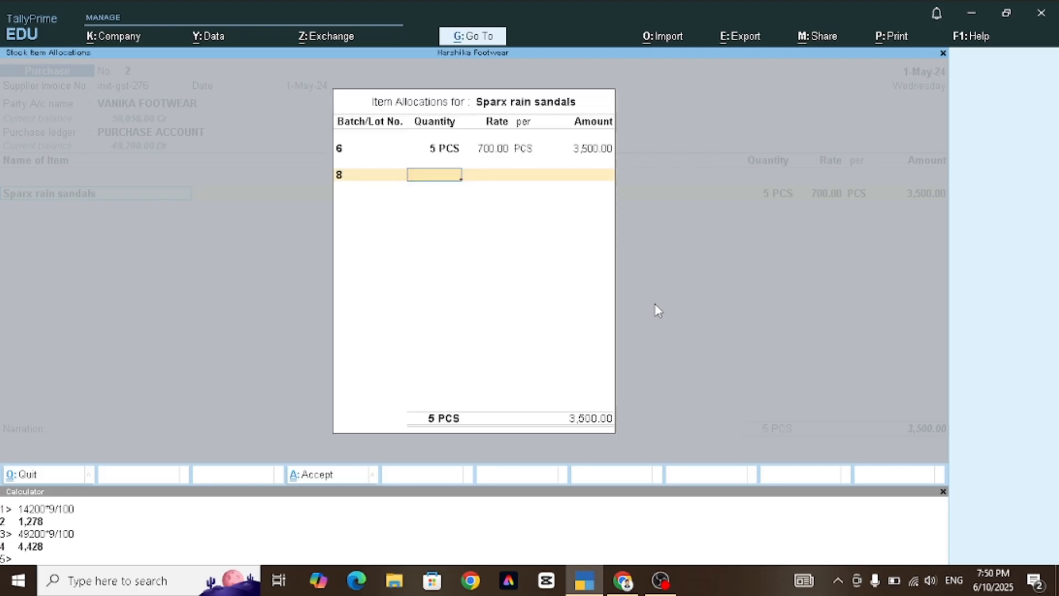
type("6")
key("Return")
key("Return")
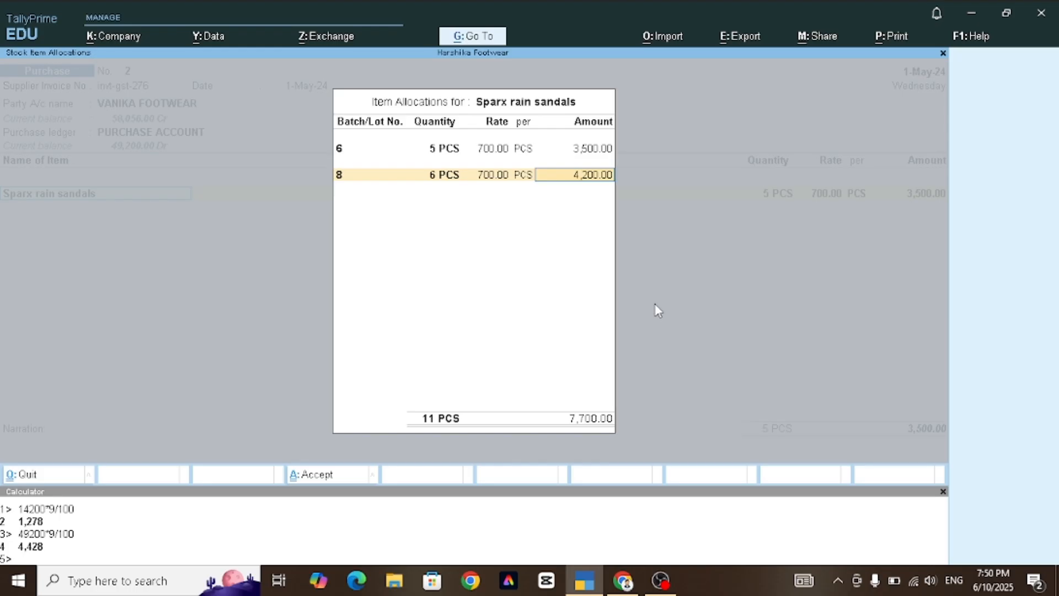
key("Return")
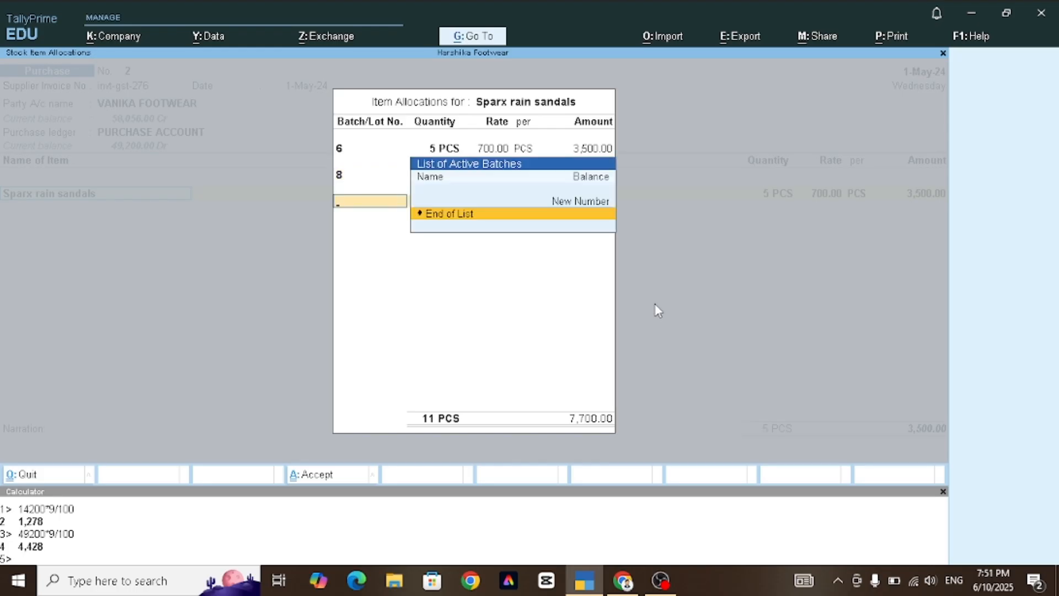
key("Return")
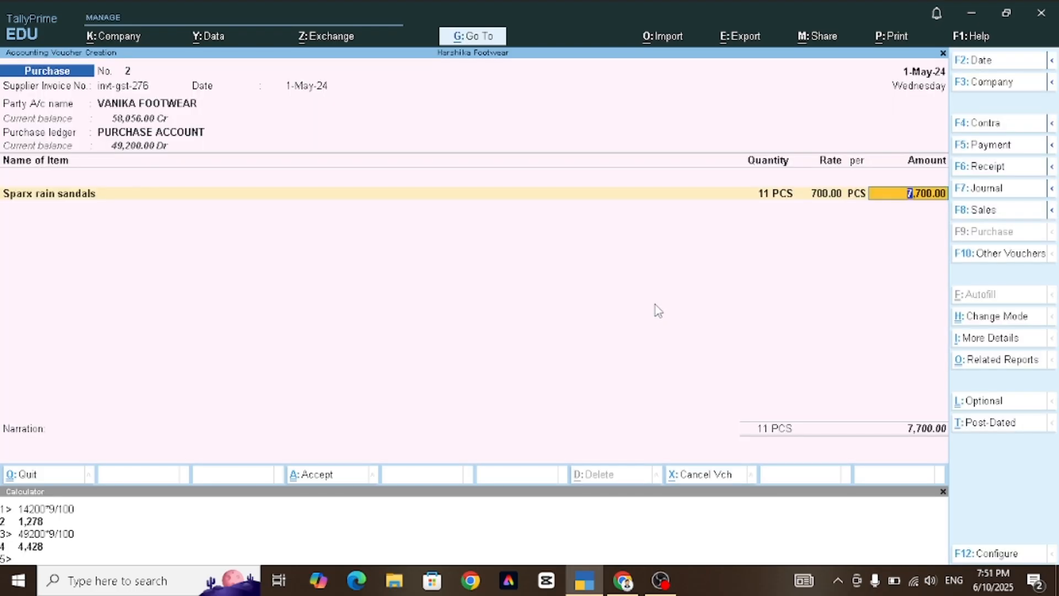
Reopen the Sparx rain sandals batch allocation and set the amount of batch 8 to 5000
key("BackSpace")
key("Return")
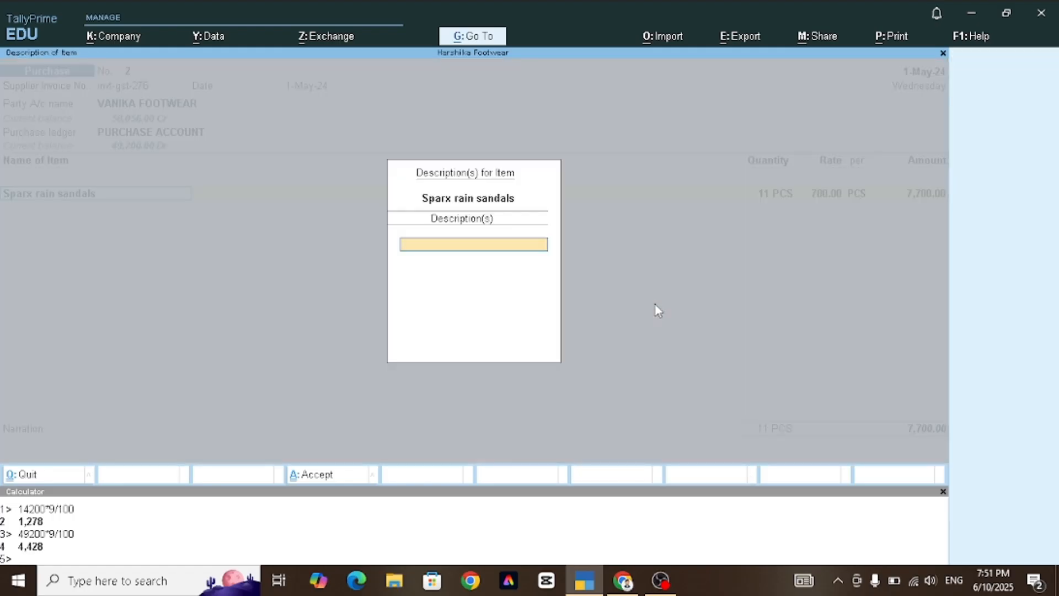
key("Return")
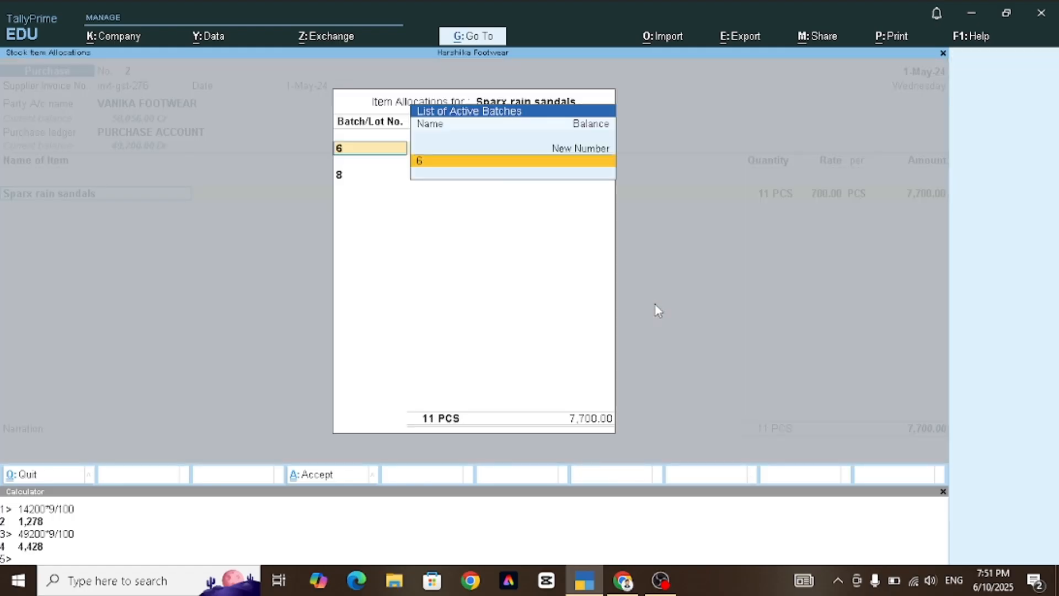
key("Return")
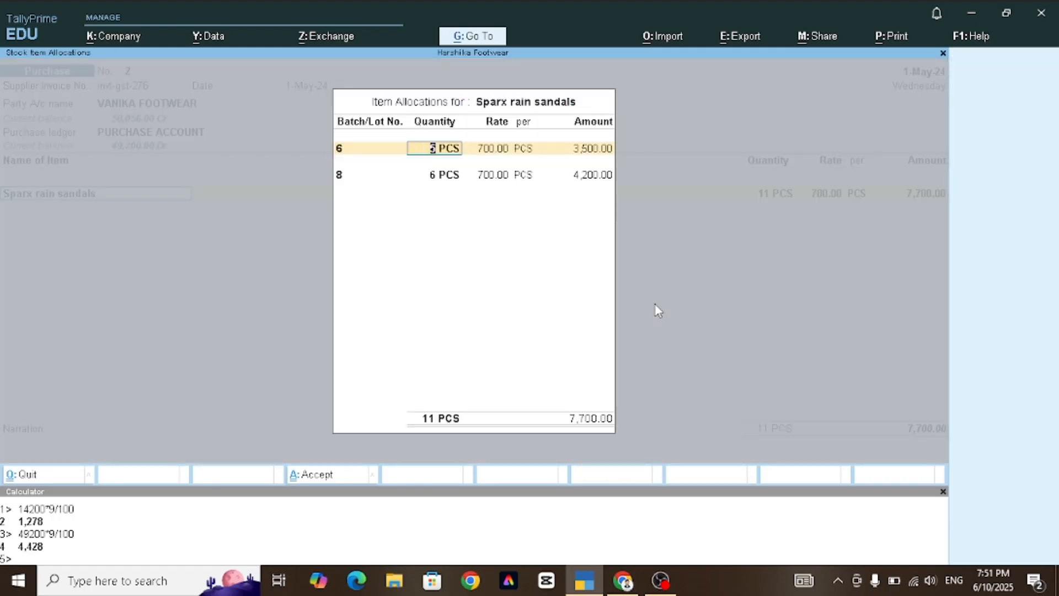
key("Return")
key("Return")
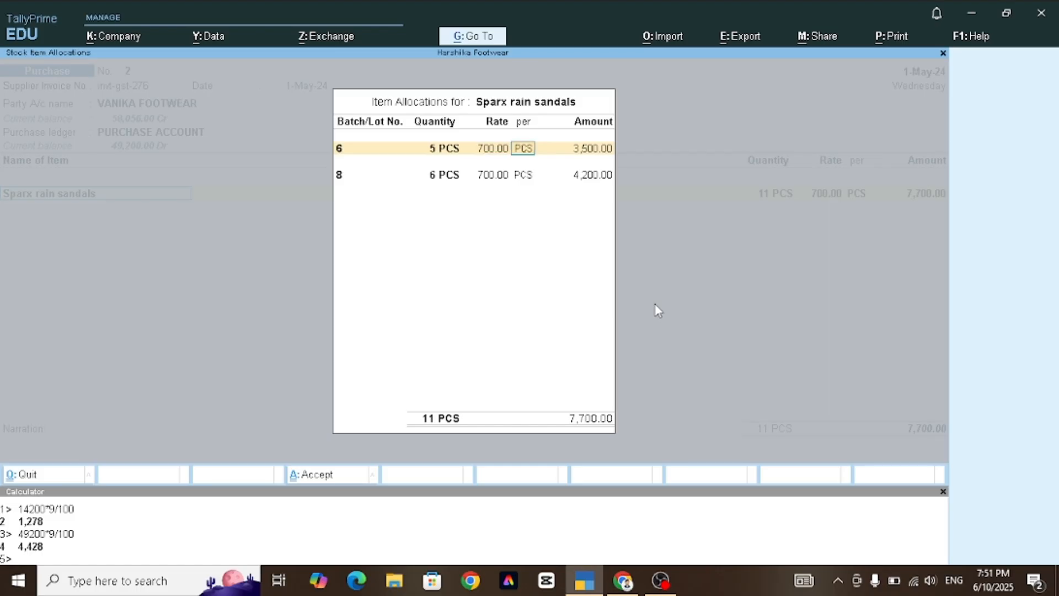
key("Return")
key("Return")
key("Return")
key("Return")
key("Return")
key("Return")
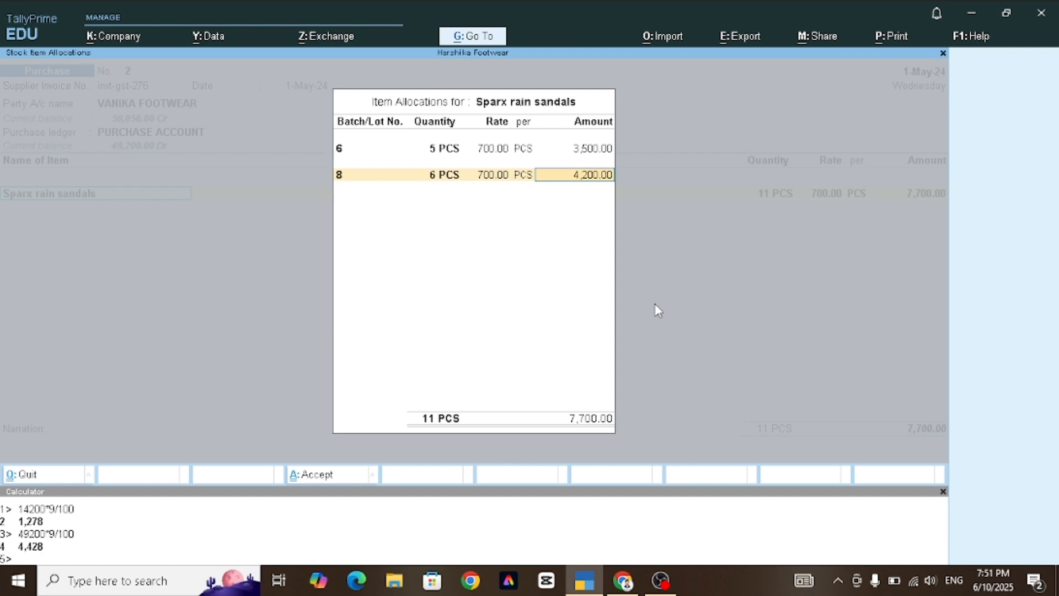
type("5000")
key("Return")
key("Return")
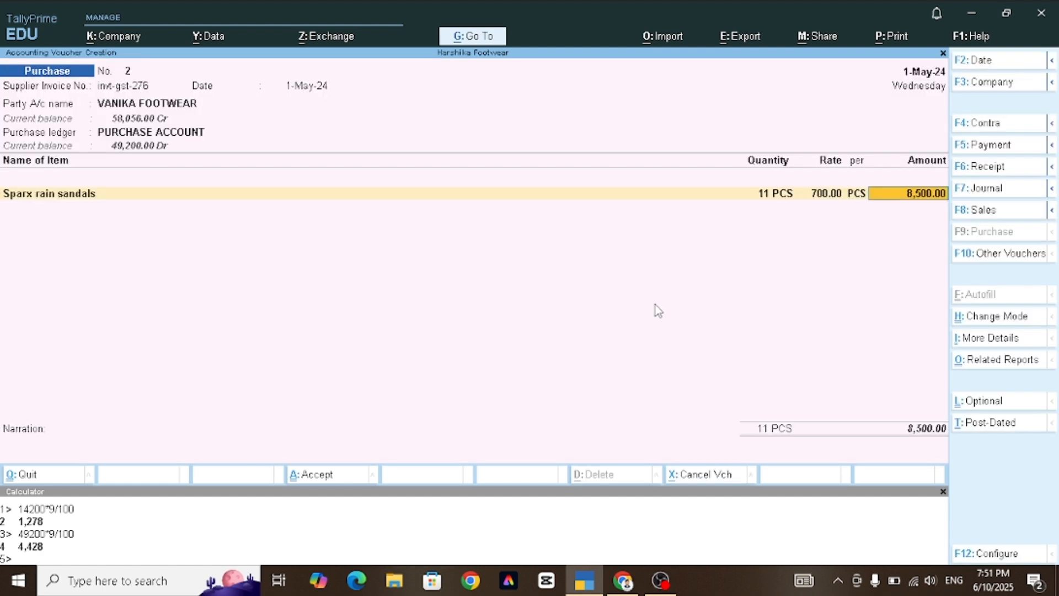
Recheck and accept the Sparx rain sandals batch allocation, then complete the item line and end the item list
key("BackSpace")
key("Return")
key("Return")
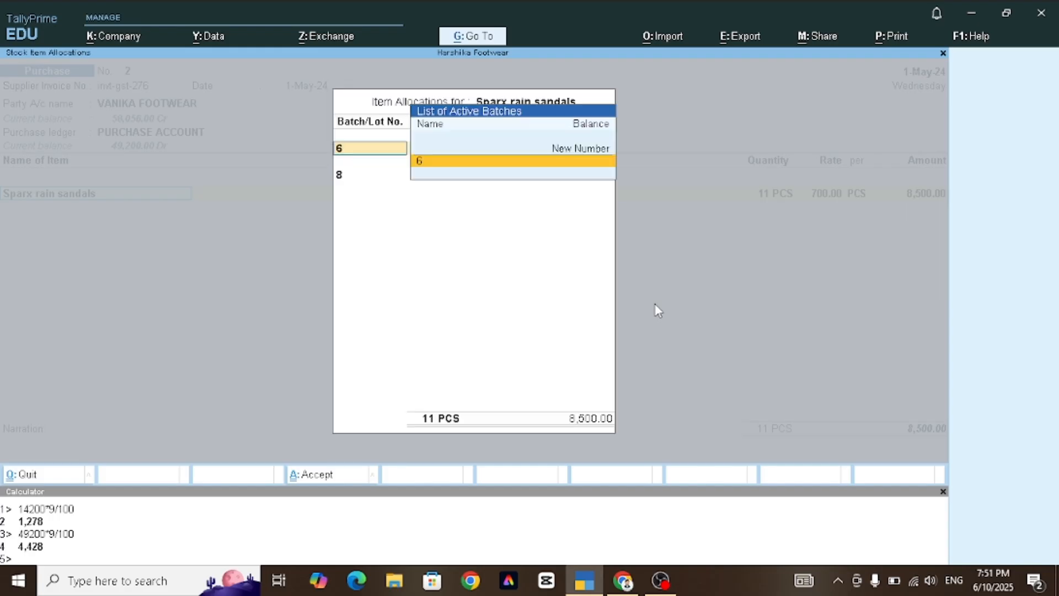
key("Return")
key("ctrl+a")
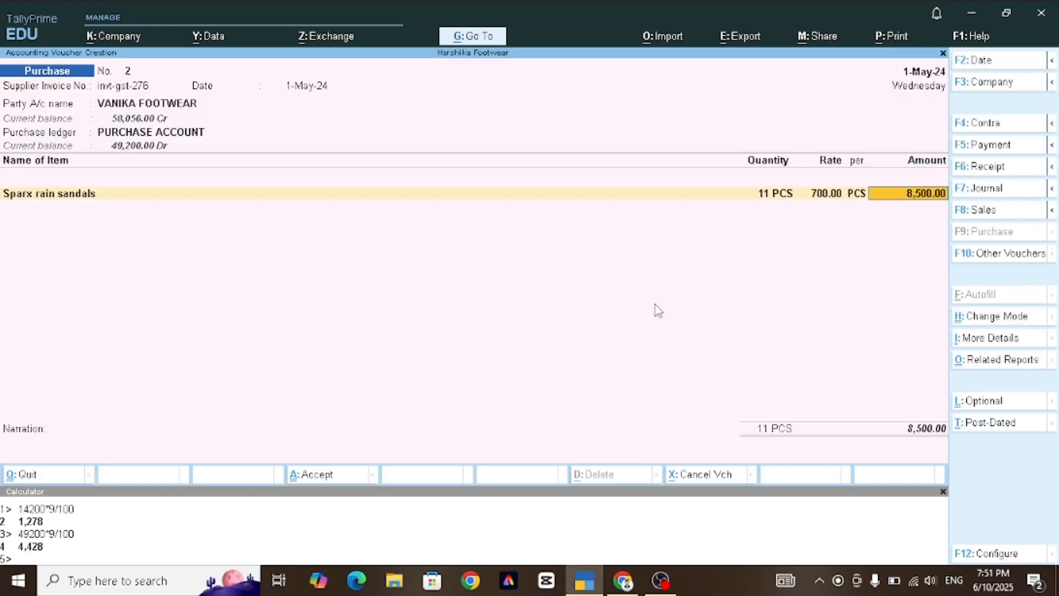
key("Return")
key("Return")
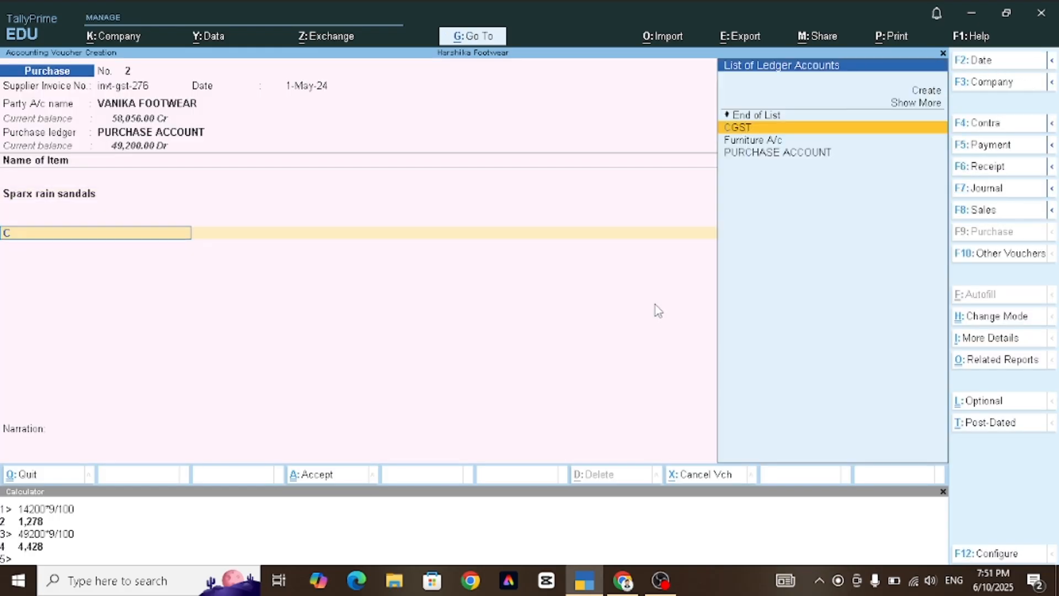
Add the CGST and SGST ledgers to the purchase voucher with their descriptions left blank
type("Cg")
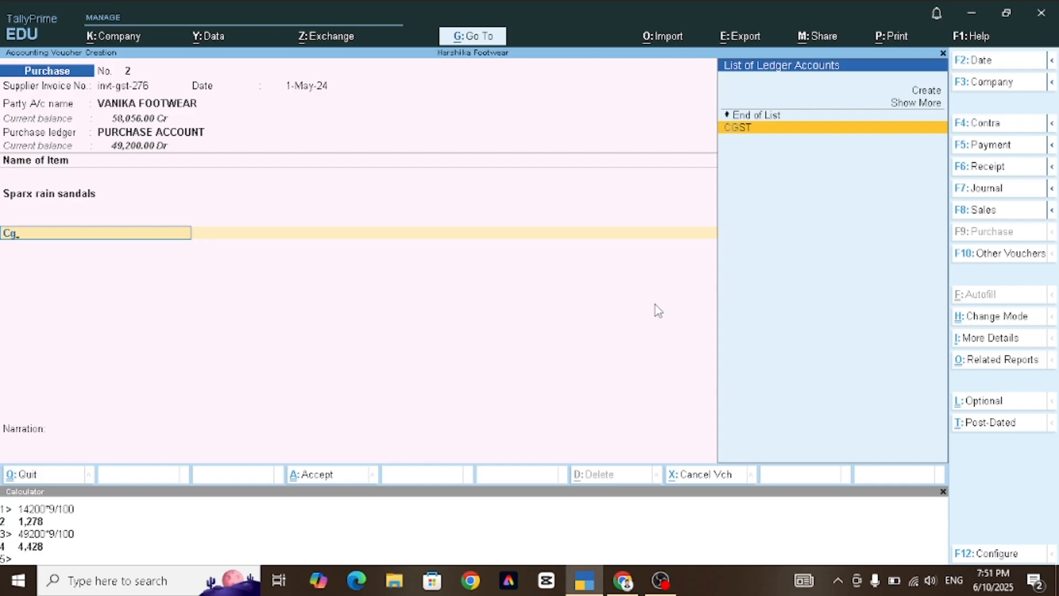
key("Return")
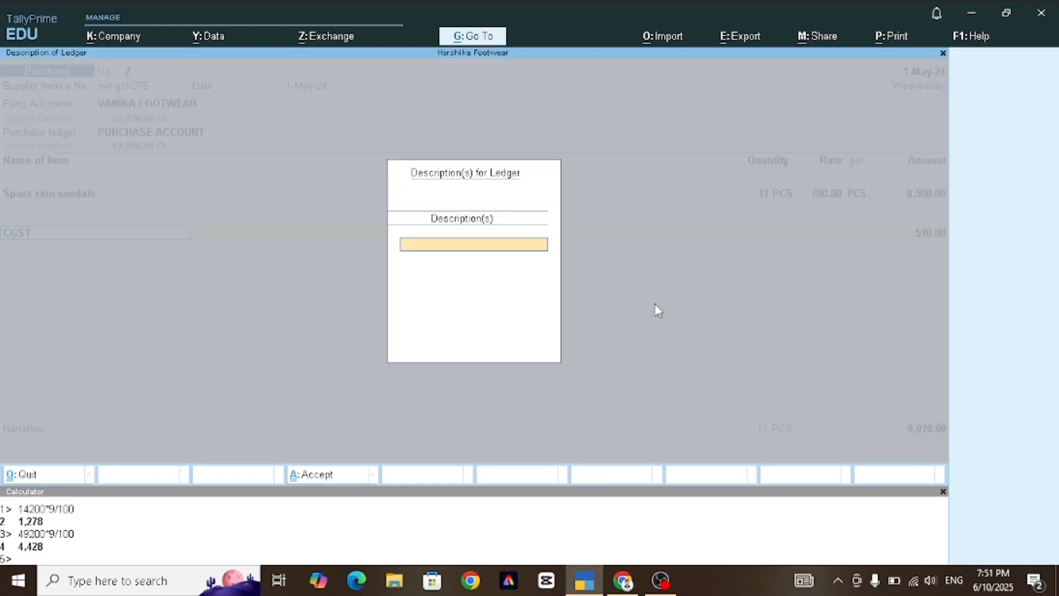
key("Return")
key("Return")
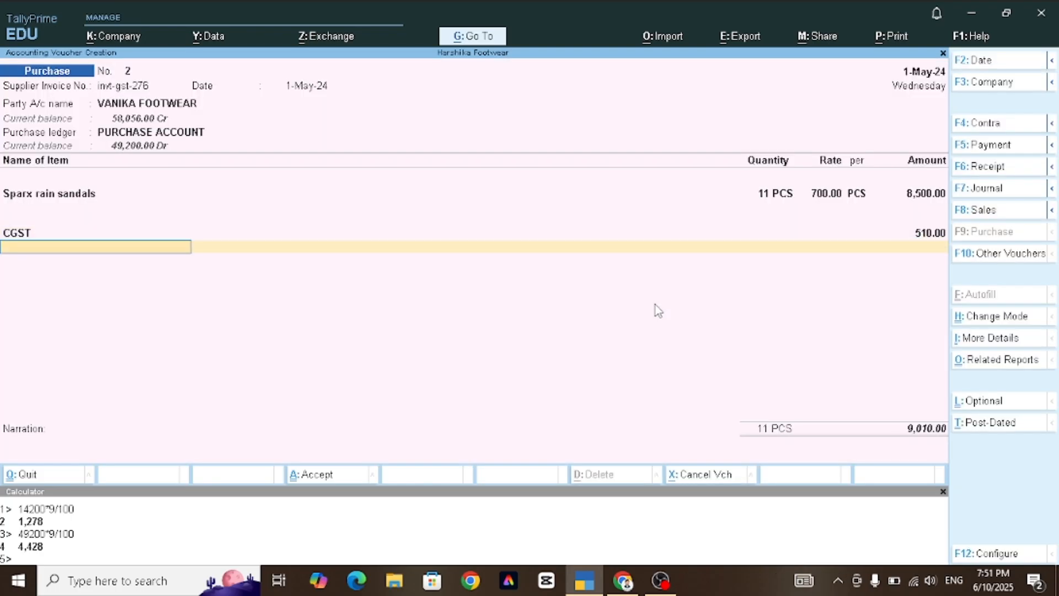
type("Sg")
key("Return")
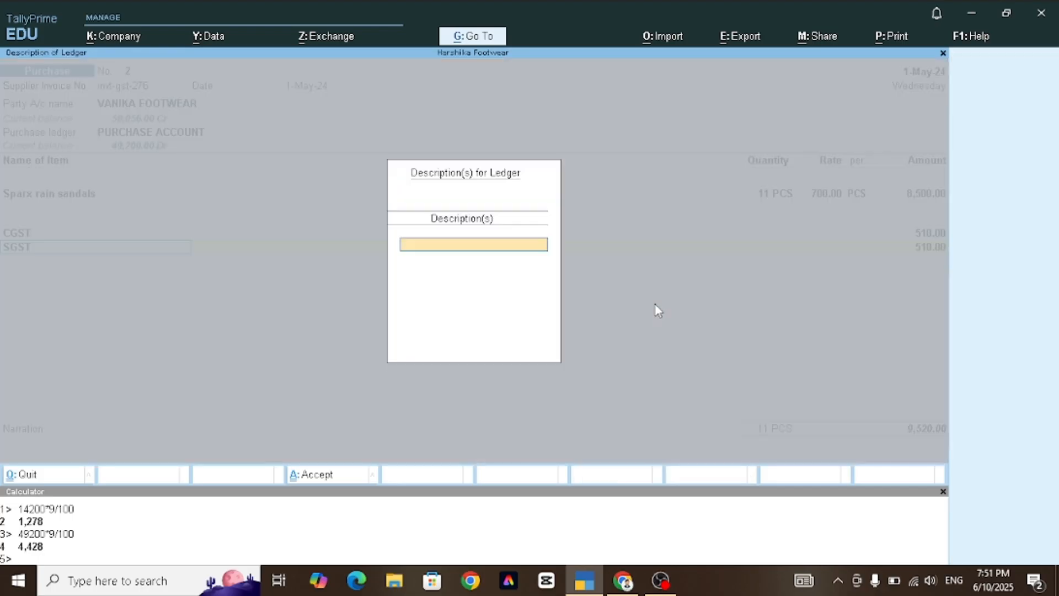
key("Return")
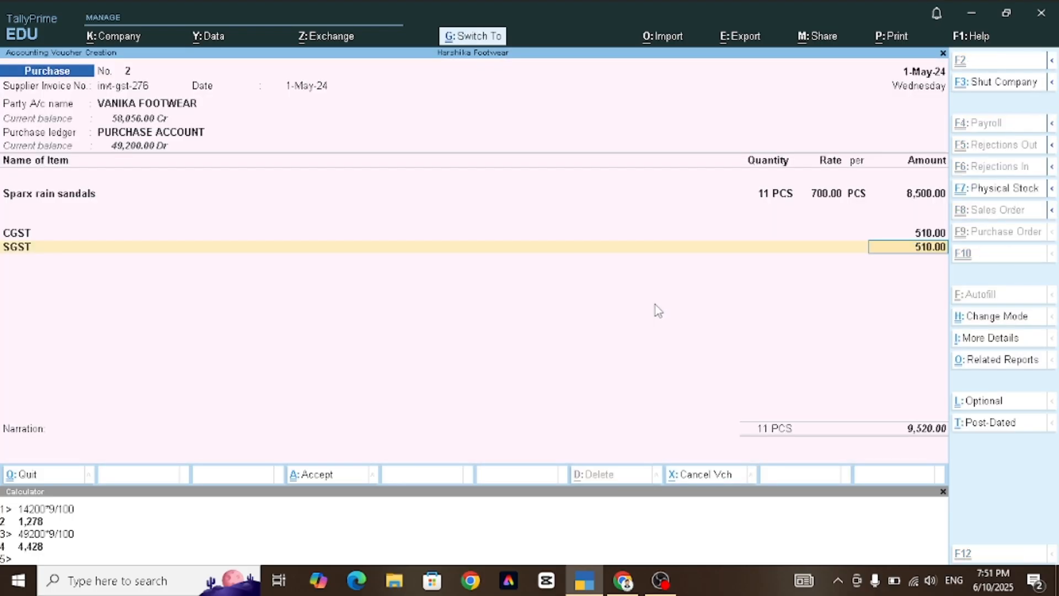
Calculate 8500*6/100 in the calculator pane to verify the GST amount, and return to the voucher
key("ctrl+n")
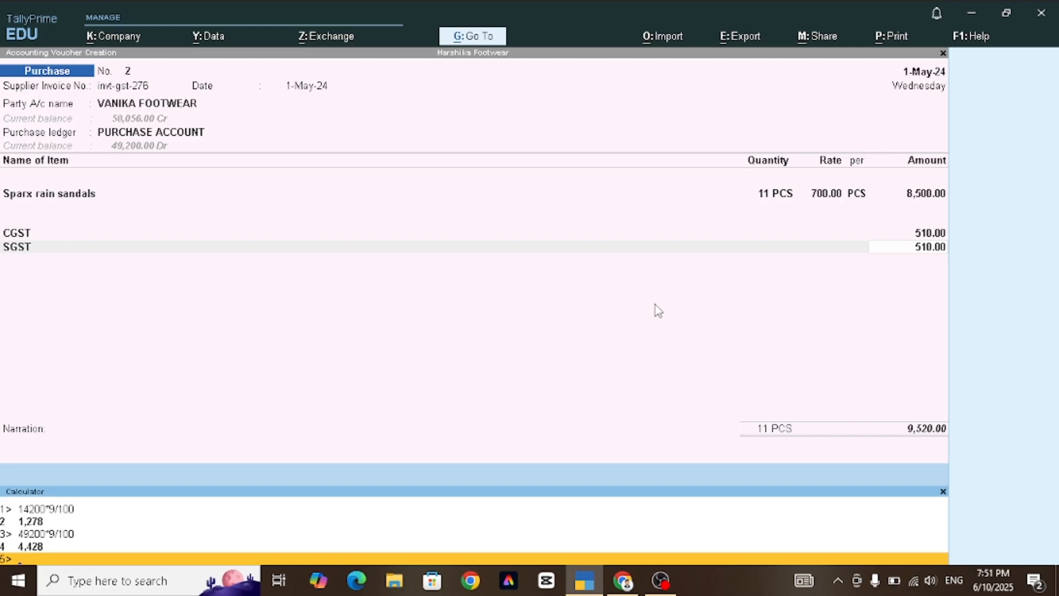
type("8500*9")
key("BackSpace")
type("6/100")
key("Return")
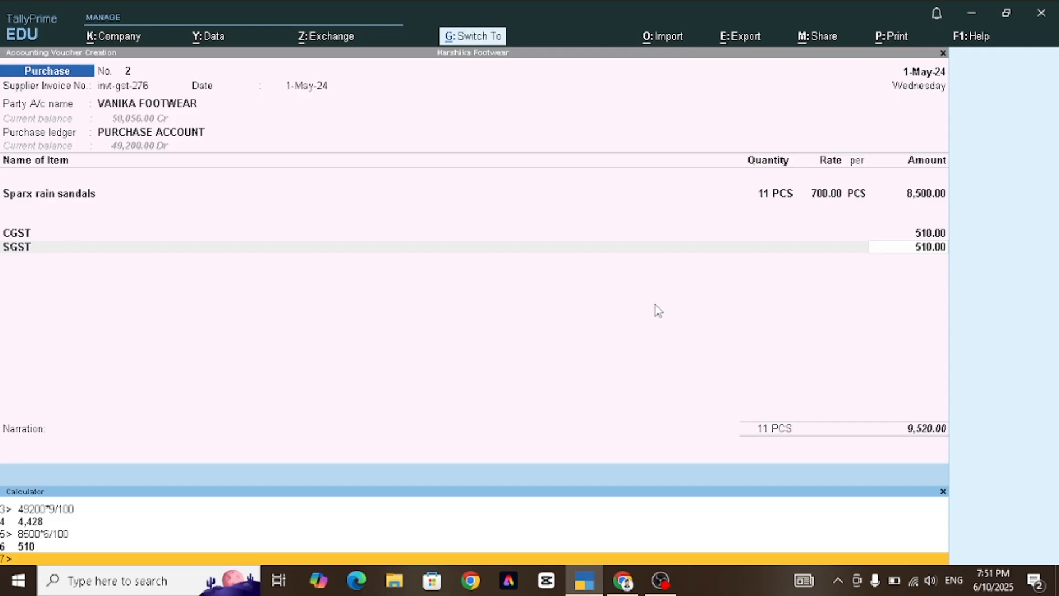
key("ctrl+m")
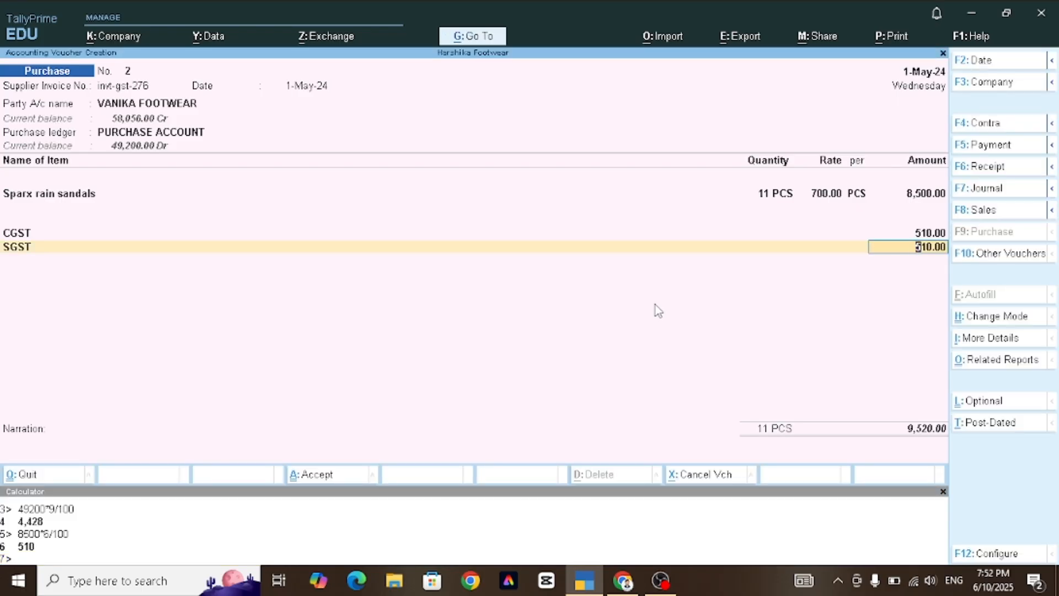
Open the CGST ledger master from its voucher line, check its tax details, and return to the voucher
key("shift+Tab")
key("shift+Tab")
key("shift+Tab")
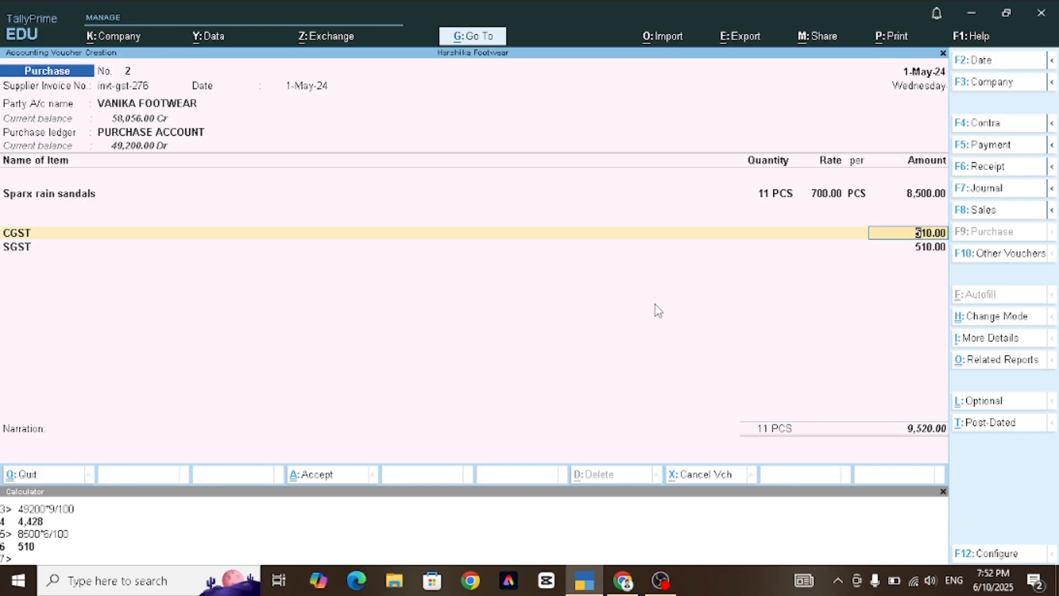
key("ctrl+Return")
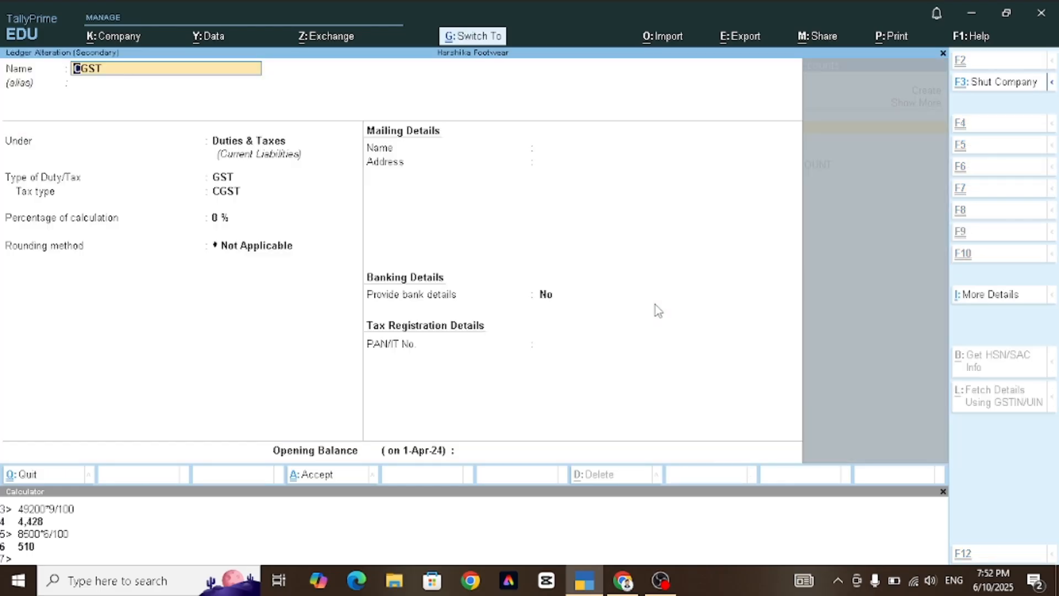
key("ctrl+a")
key("Return")
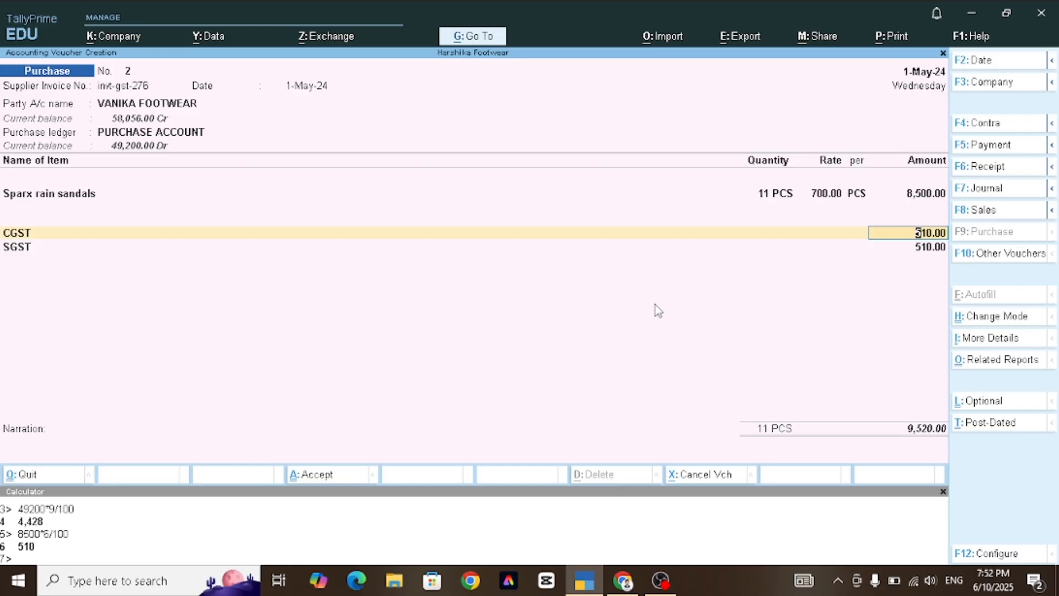
Save the Sparx rain sandals purchase voucher and quit voucher creation to the Gateway of Tally
key("ctrl")
key("ctrl")
key("BackSpace")
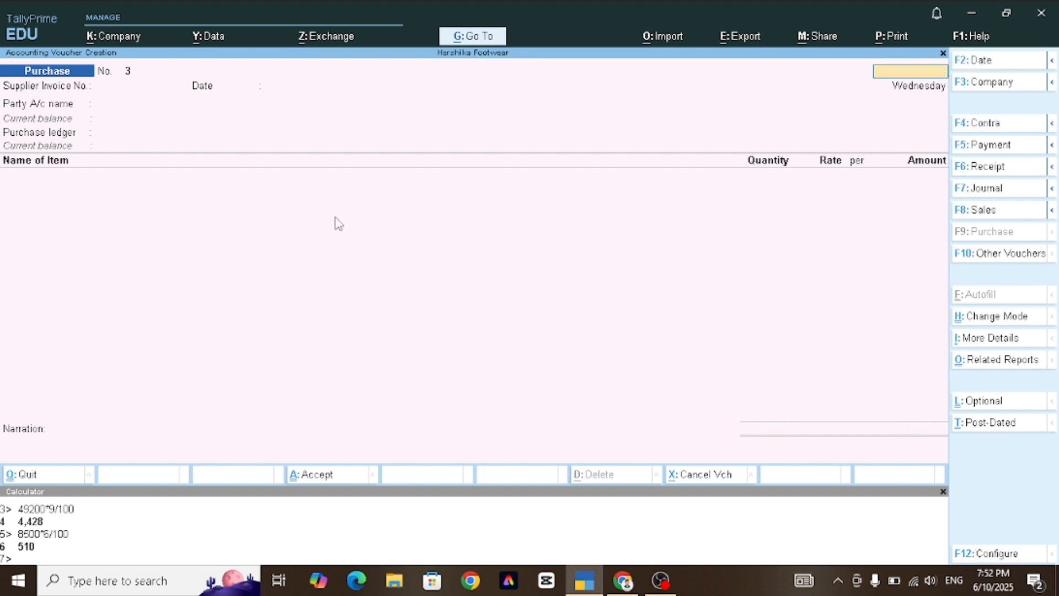
key("Escape")
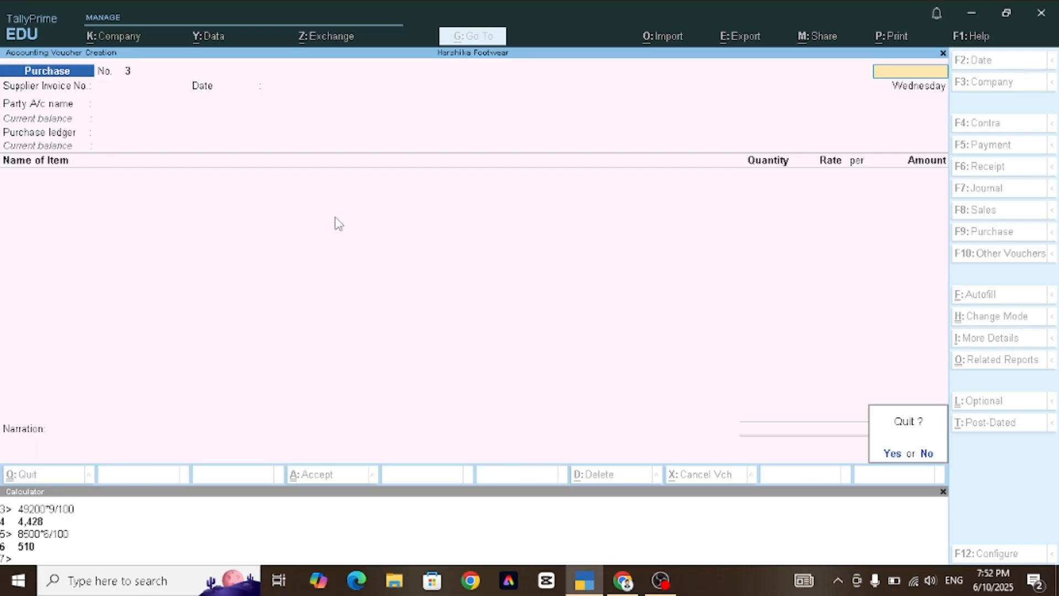
key("y")
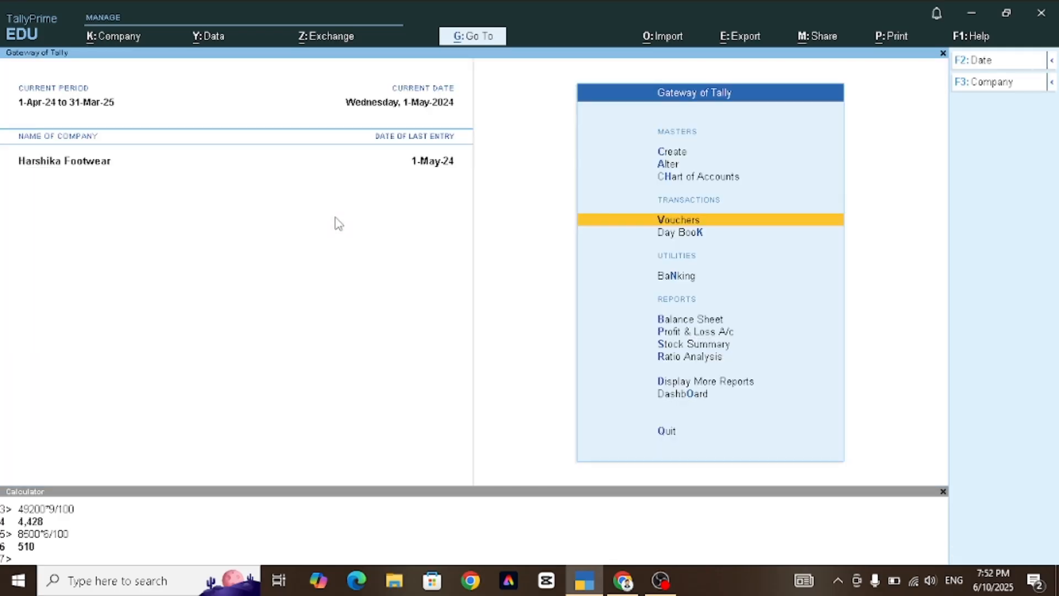
Open the Stock Summary report from the Gateway of Tally
key("Down")
key("Down")
key("Down")
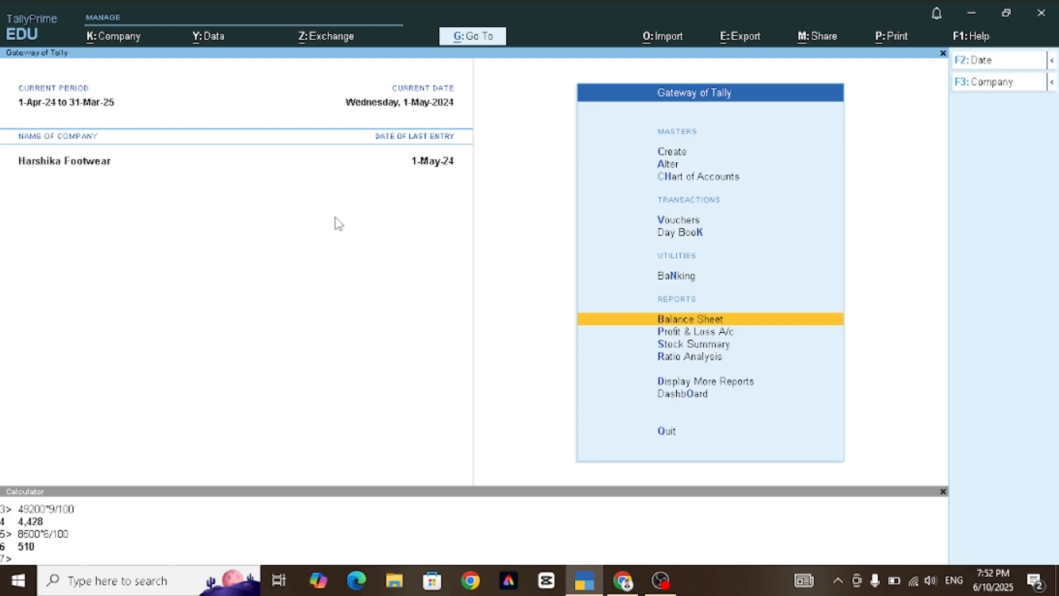
key("Down")
key("Down")
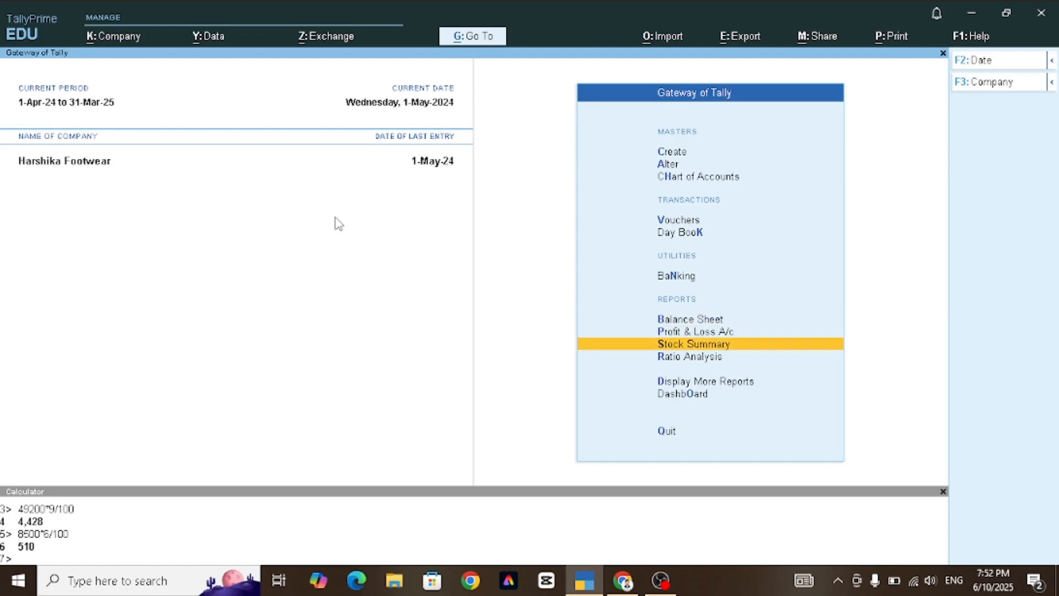
key("Return")
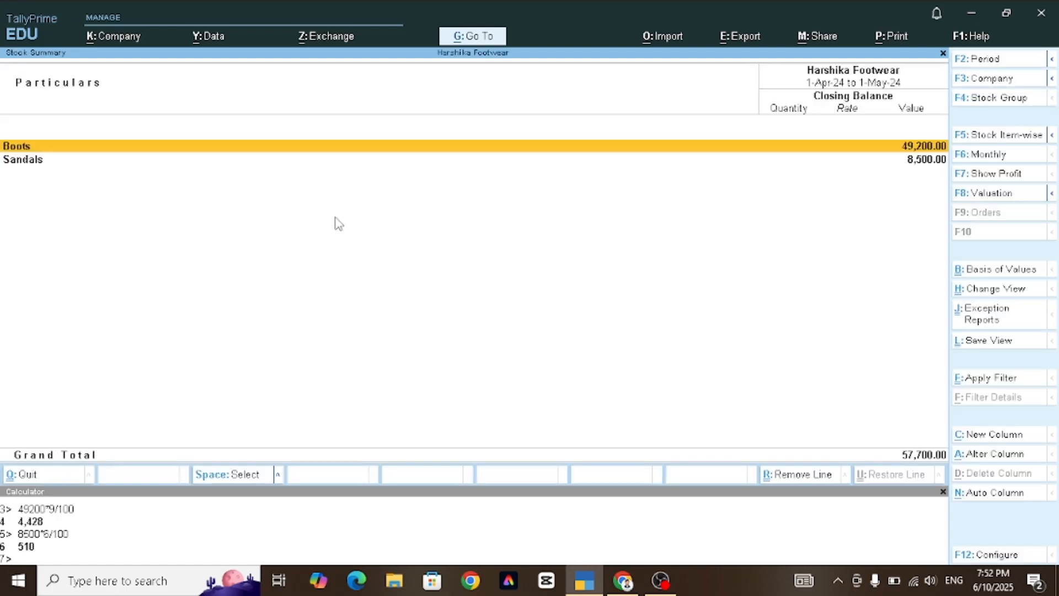
Drill down from the Boots group through Bata Leather Boot's April entries to its purchase voucher, and return to the Boots items
key("Down")
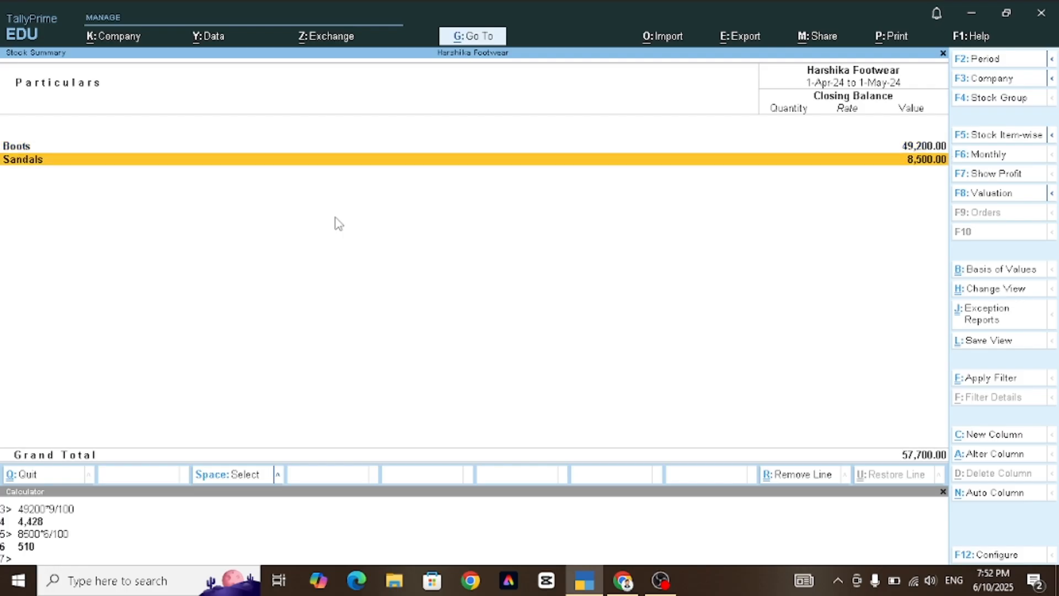
key("Up")
key("Return")
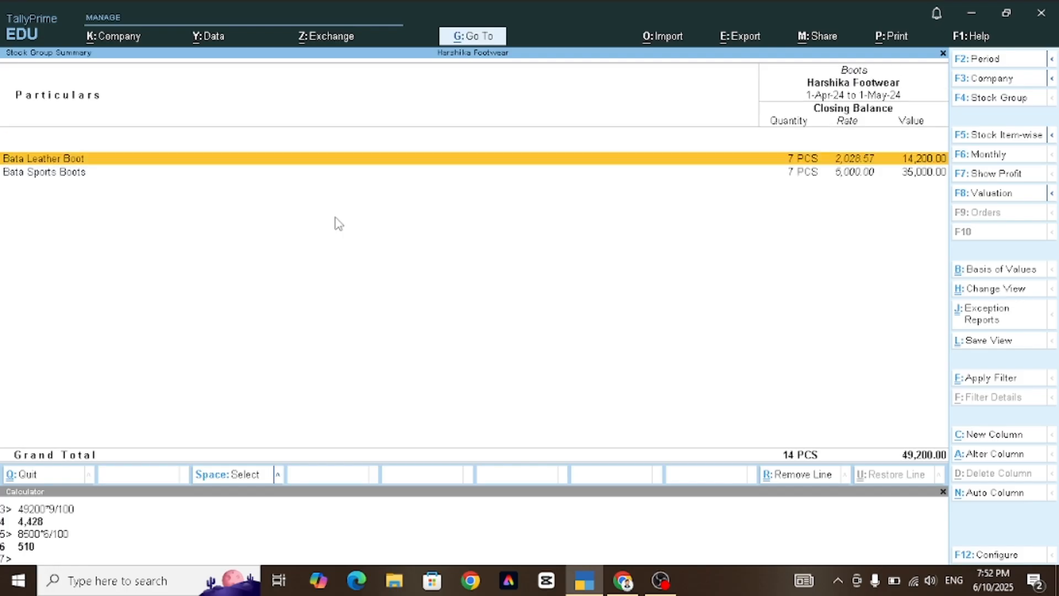
key("Return")
key("Up")
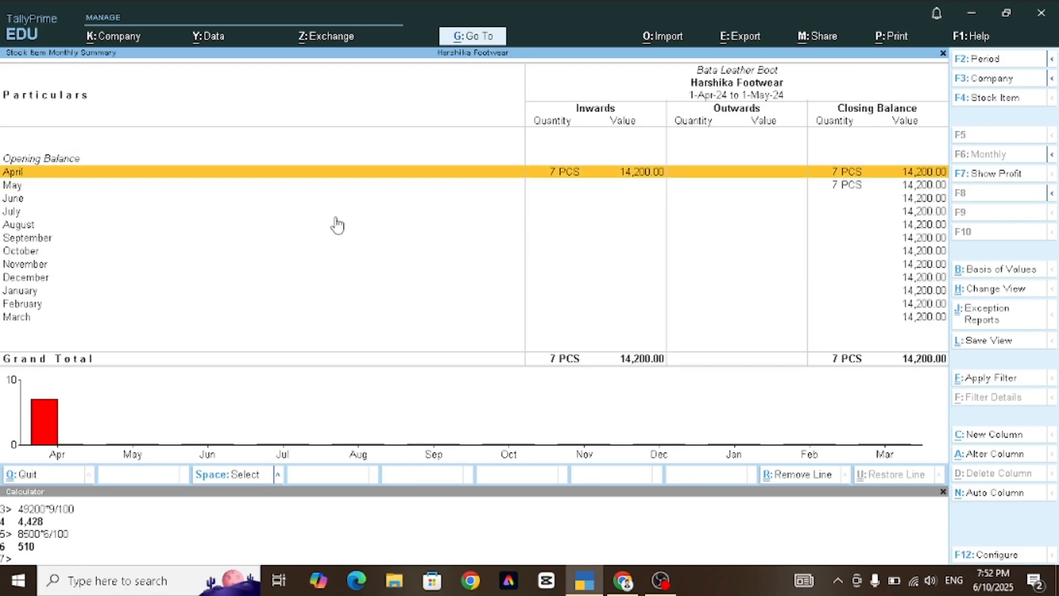
key("Return")
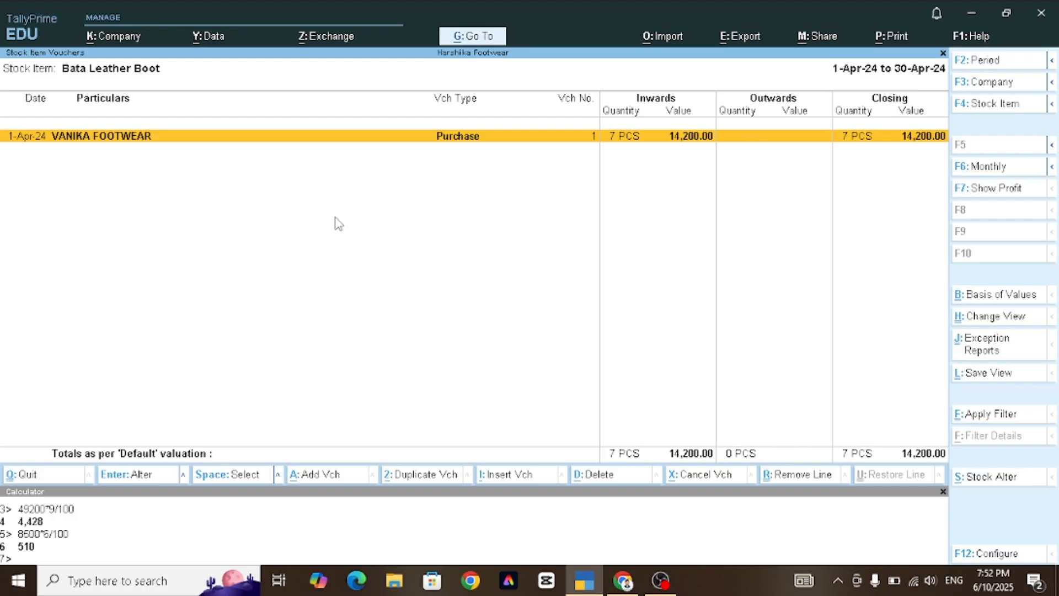
key("Return")
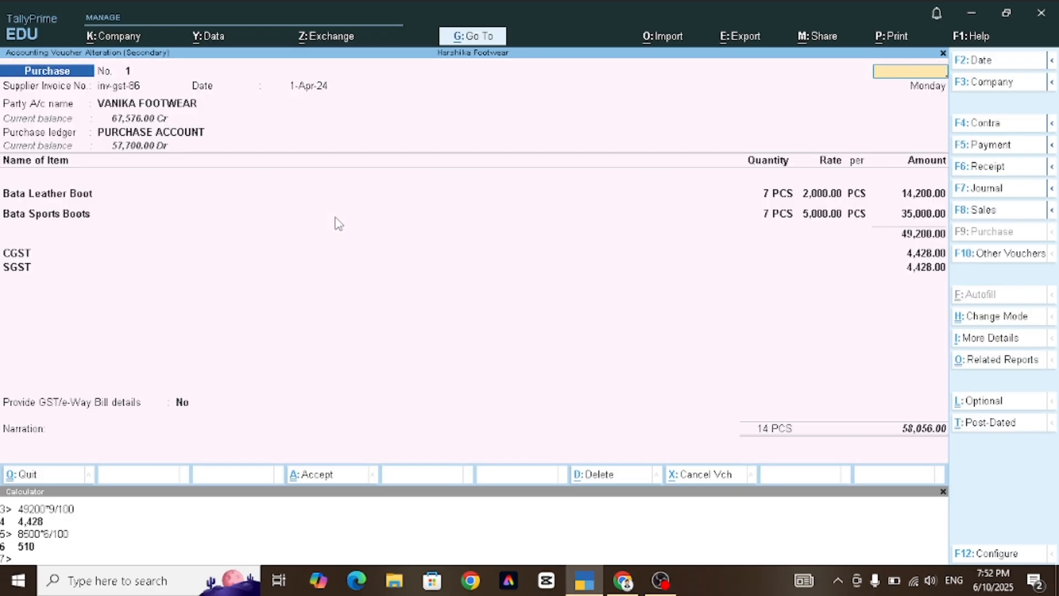
key("Escape")
key("y")
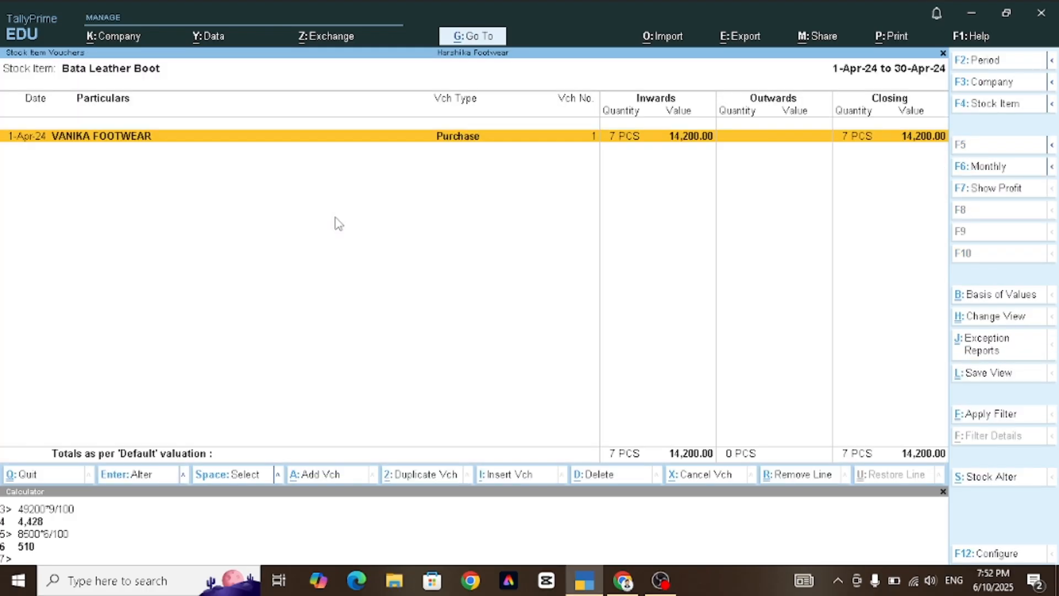
key("Escape")
key("Escape")
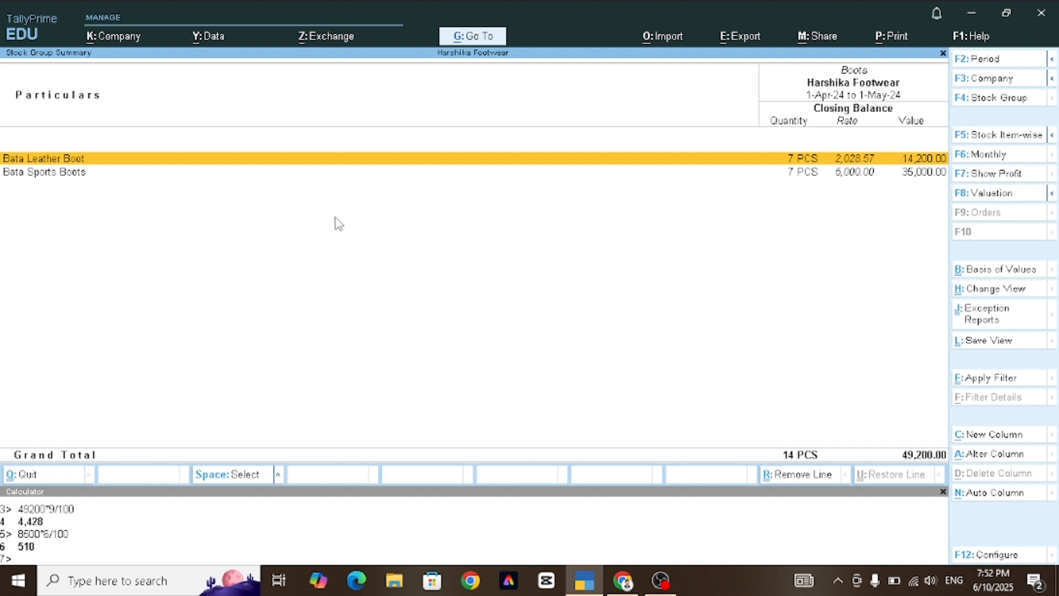
Examine the April vouchers of Bata Sports Boots and return to the Stock Summary
key("Down")
key("Return")
key("Up")
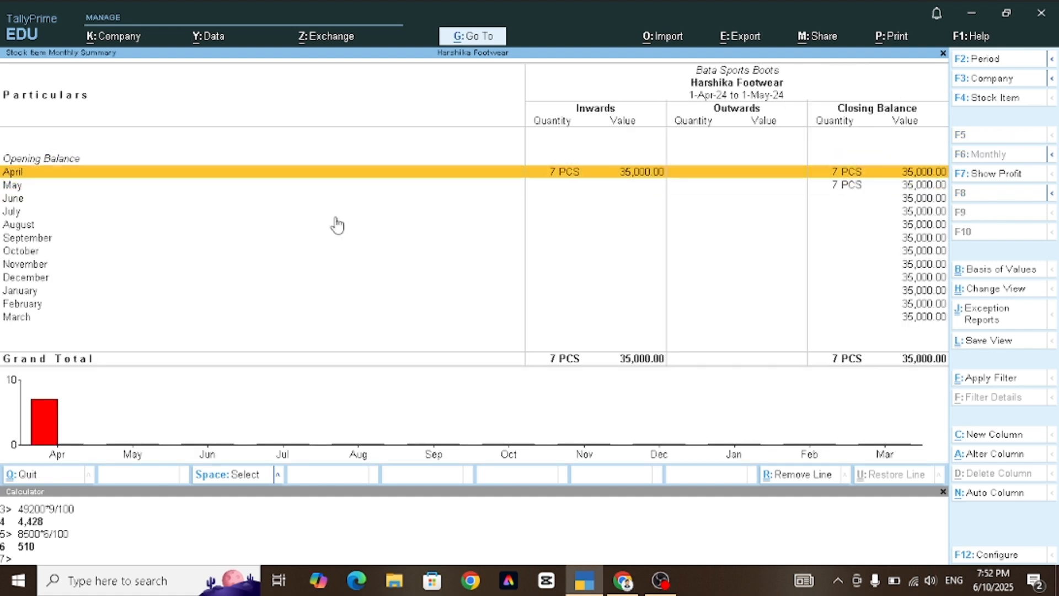
key("Return")
key("Escape")
key("Escape")
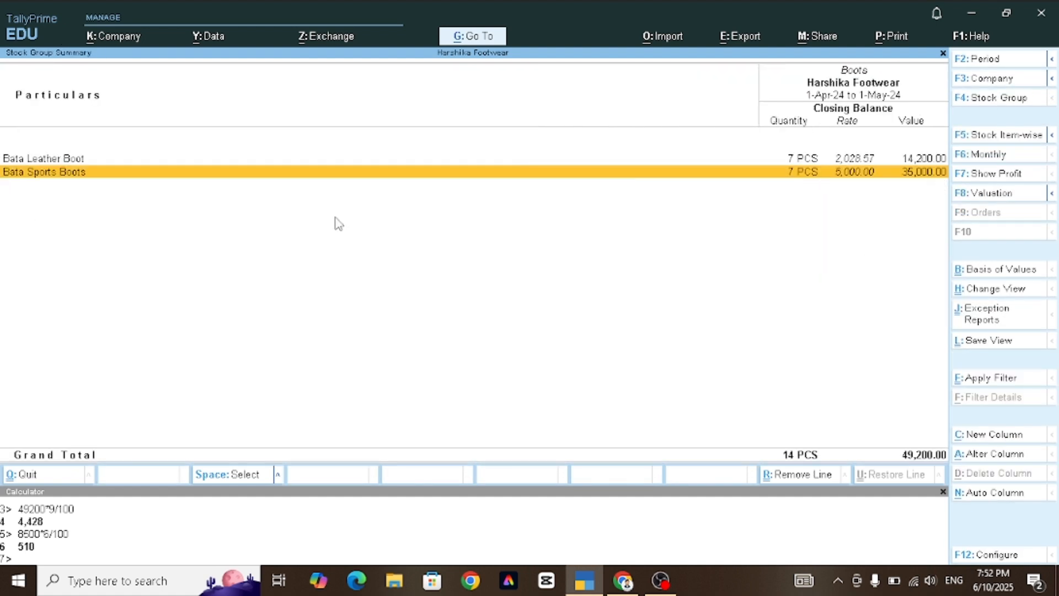
key("Escape")
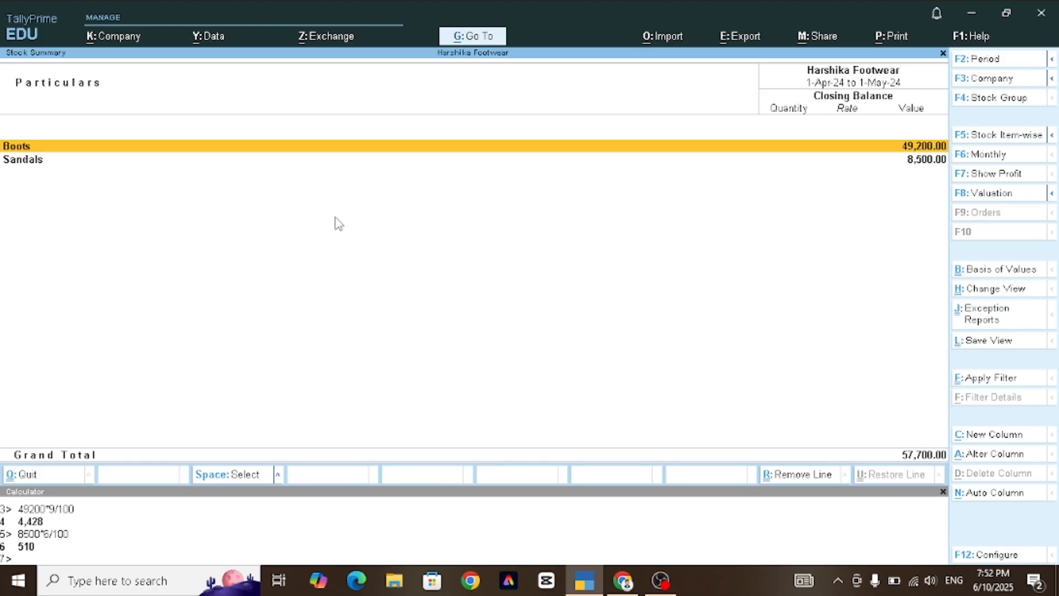
Examine the items in the Sandals group, return to the Gateway of Tally, and reopen the Stock Summary
key("Down")
key("Return")
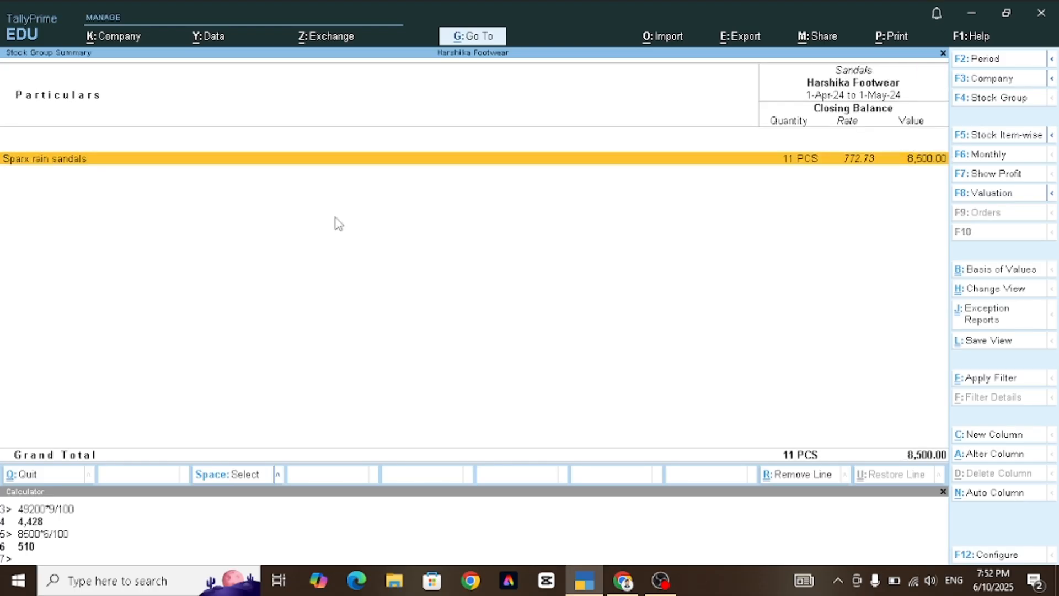
key("Escape")
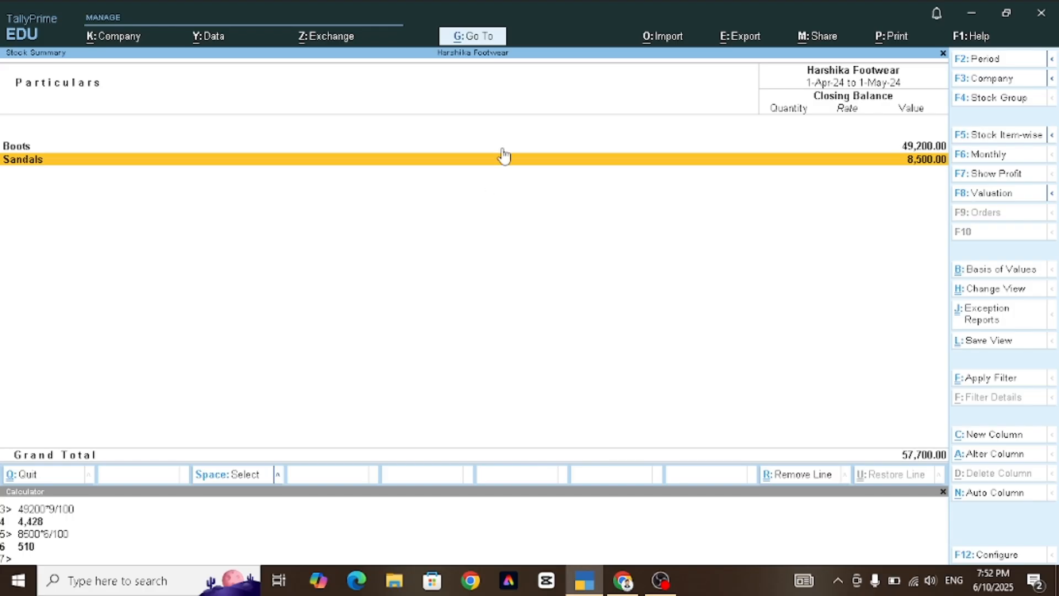
key("Escape")
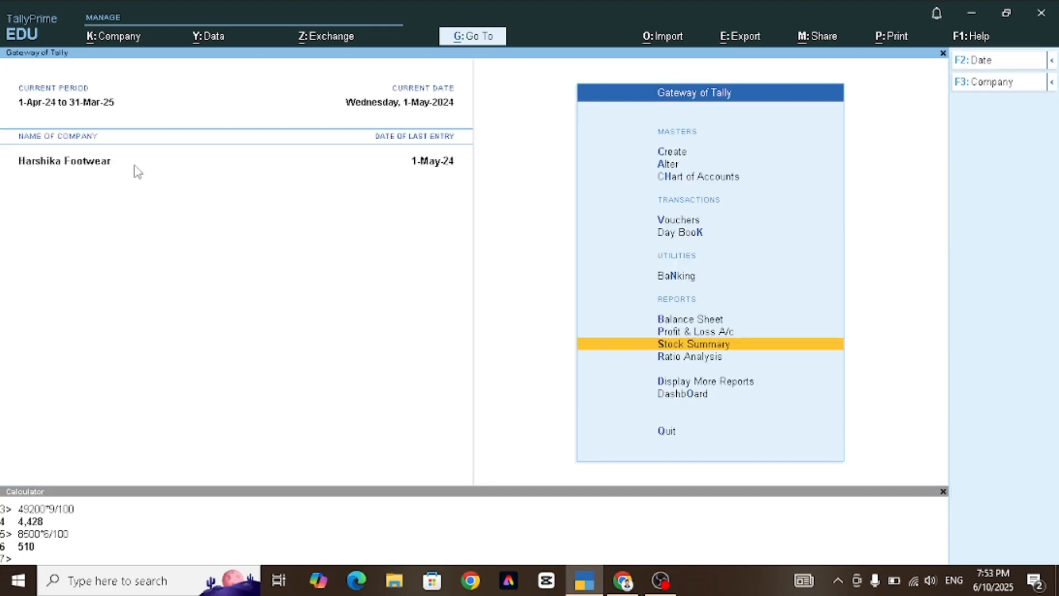
key("Return")
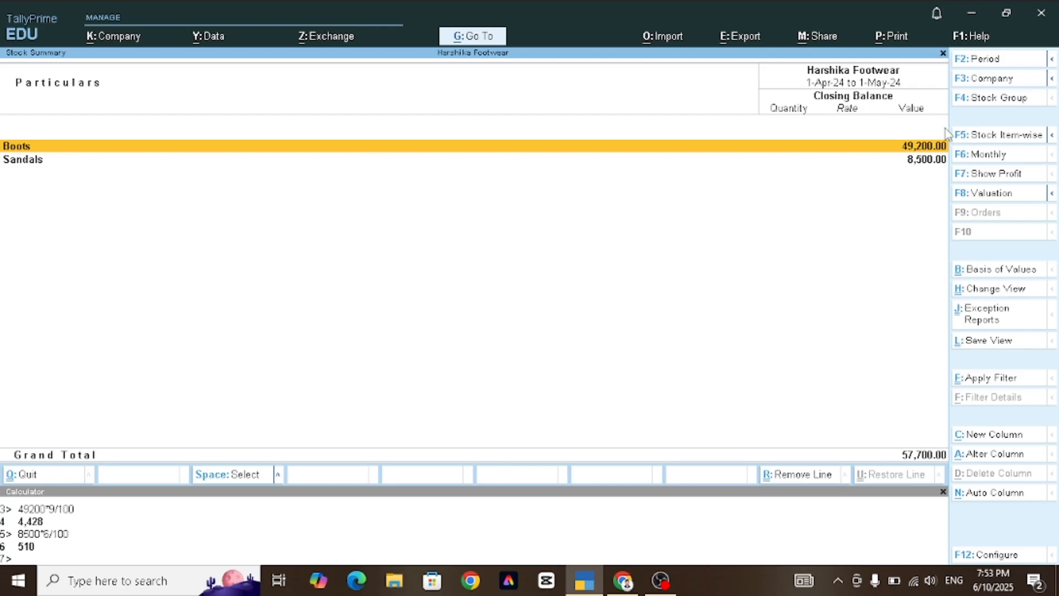
left_click(992, 99)
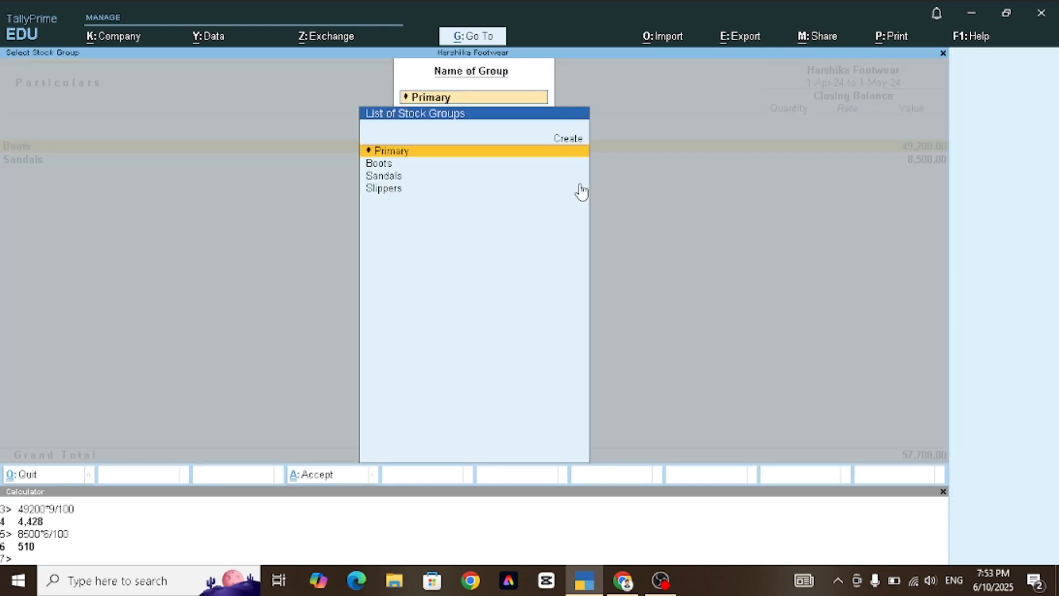
key("Down")
key("Down")
key("Down")
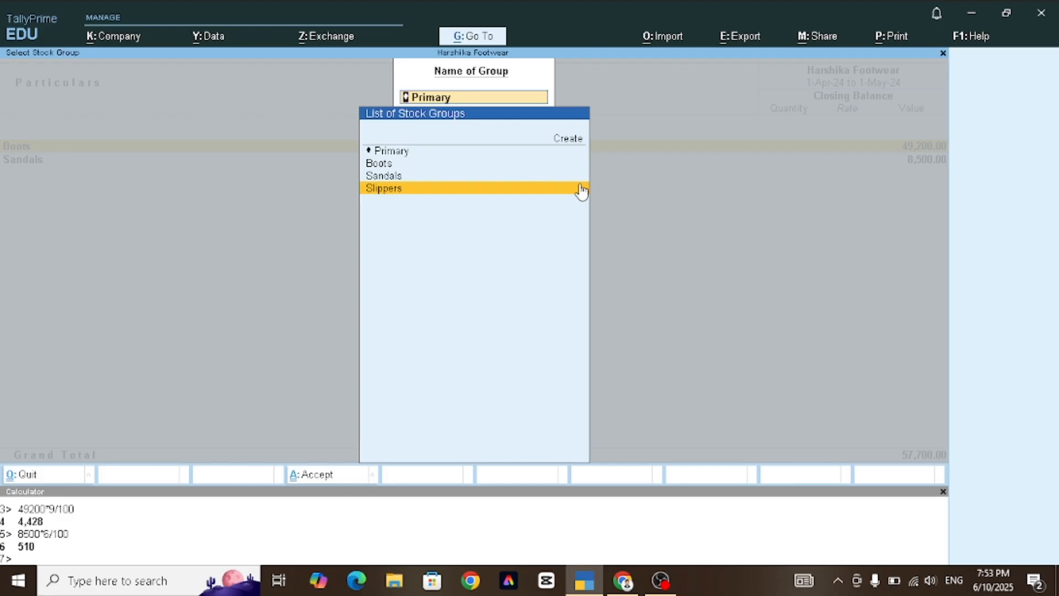
key("BackSpace")
key("Escape")
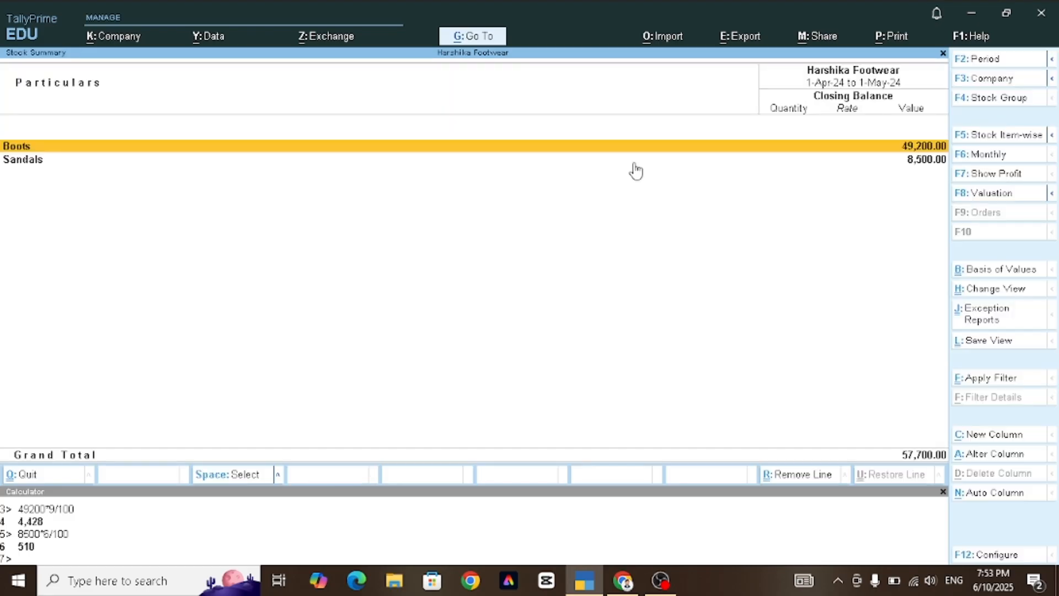
Switch the Stock Summary to the stock item-wise view
left_click(980, 139)
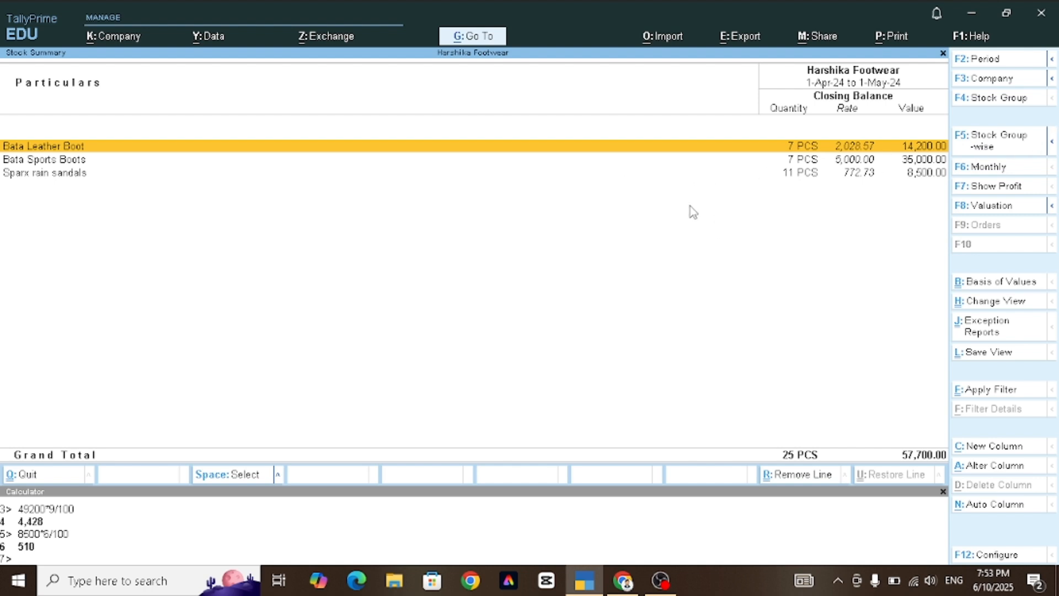
Leave the Stock Summary and open the Profit & Loss A/c from the Gateway of Tally
key("Escape")
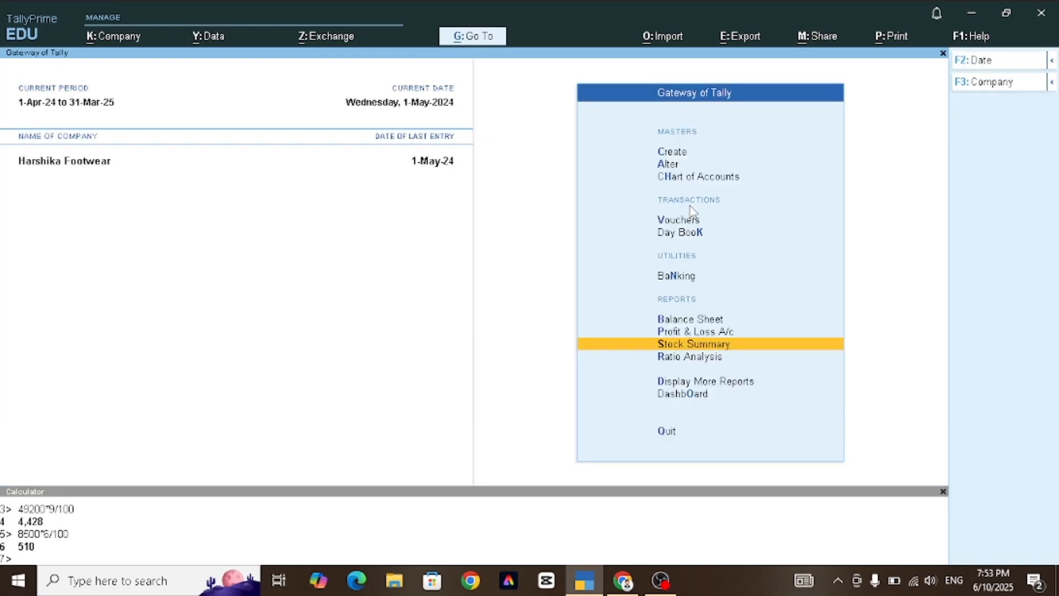
key("Down")
key("Down")
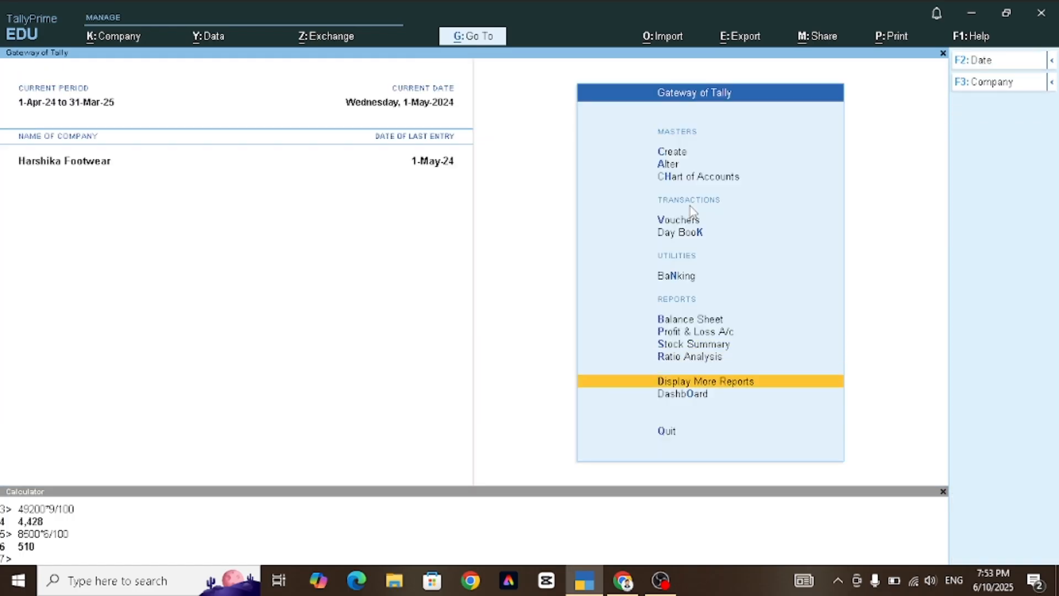
key("Up")
key("Up")
key("Up")
key("Return")
Drill down from Purchase Accounts through PURCHASE ACCOUNT's April entries to the purchase voucher, and return to the Gateway of Tally
key("Down")
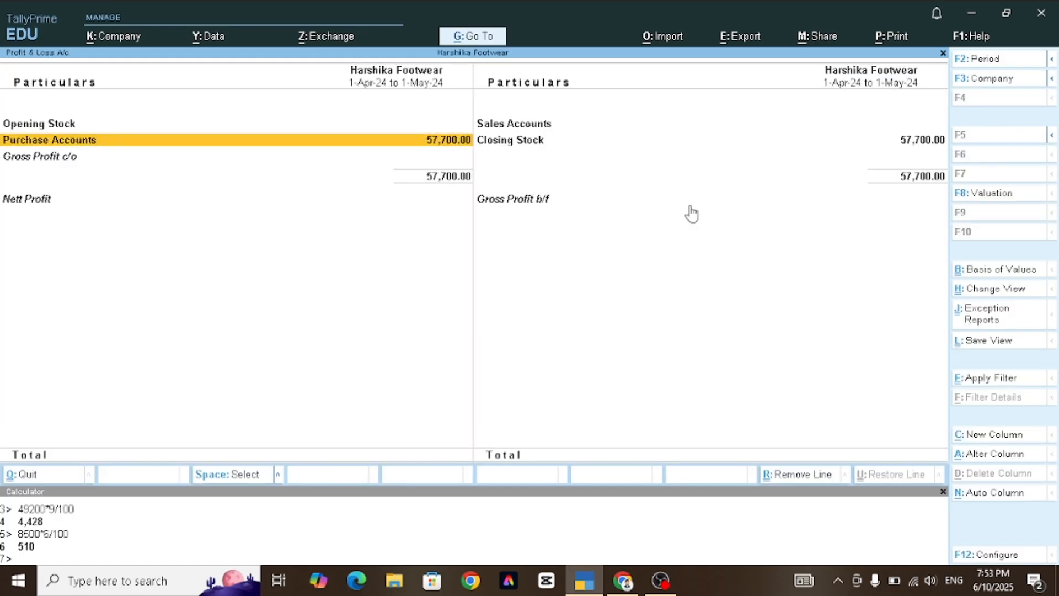
key("Return")
key("Return")
key("Up")
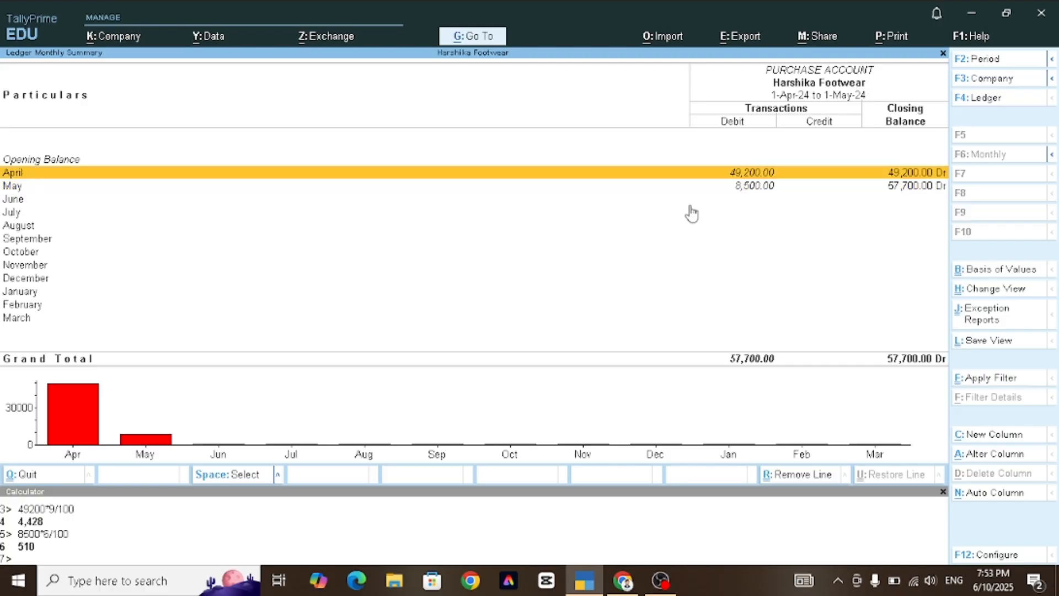
key("Return")
key("Return")
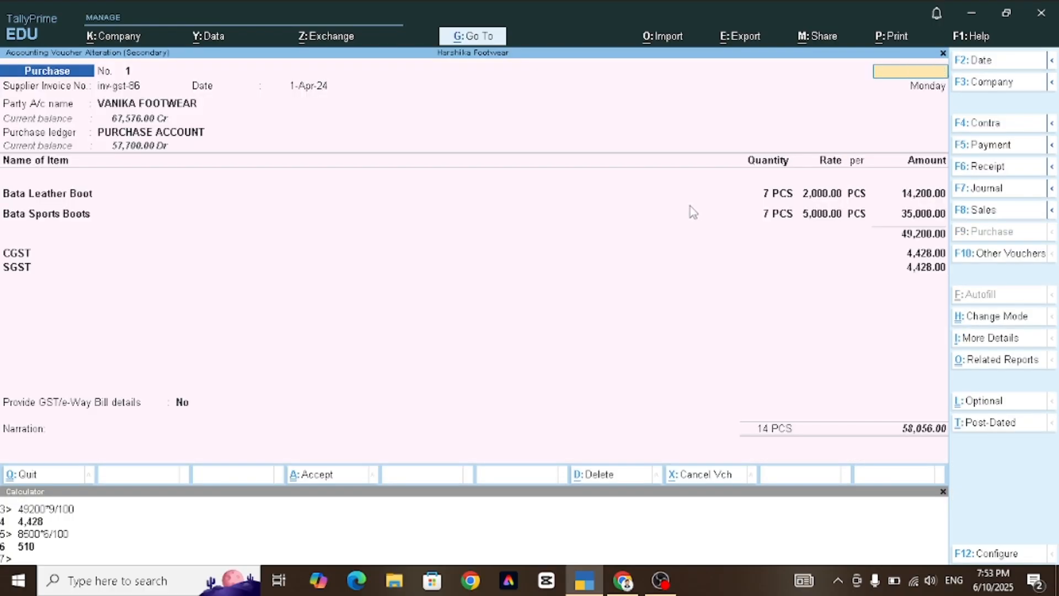
key("Escape")
key("Escape")
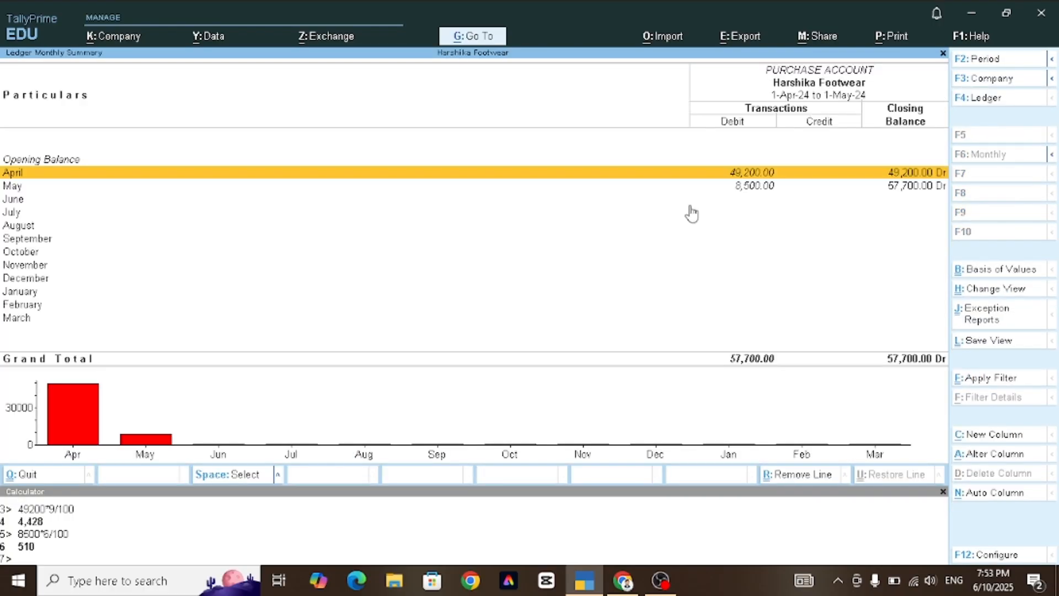
key("Escape")
key("Escape")
key("Escape")
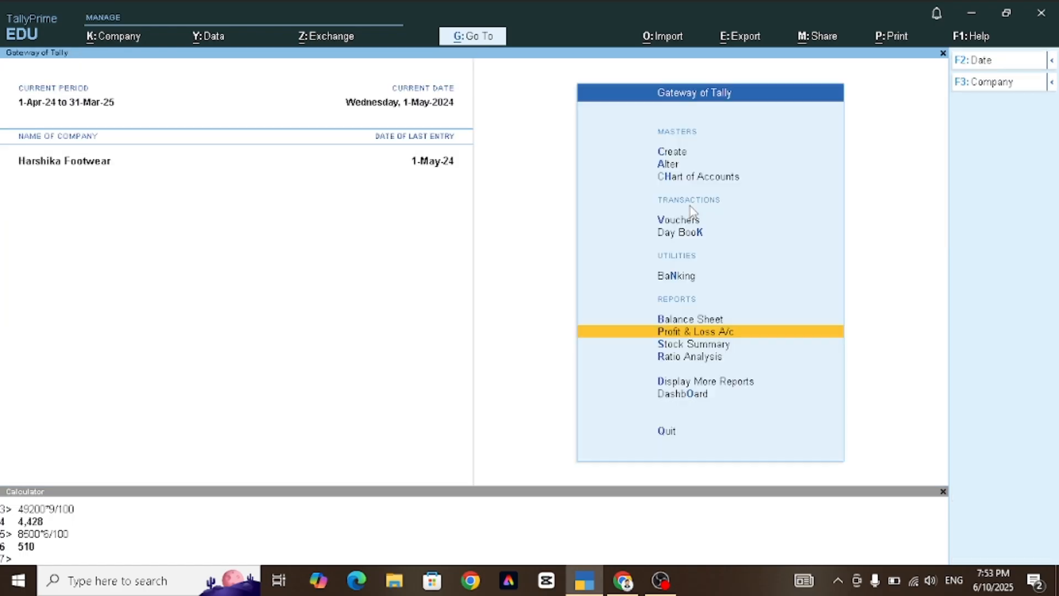
Open the Stock Query report from the inventory statements
key("Down")
key("Down")
key("Down")
key("Return")
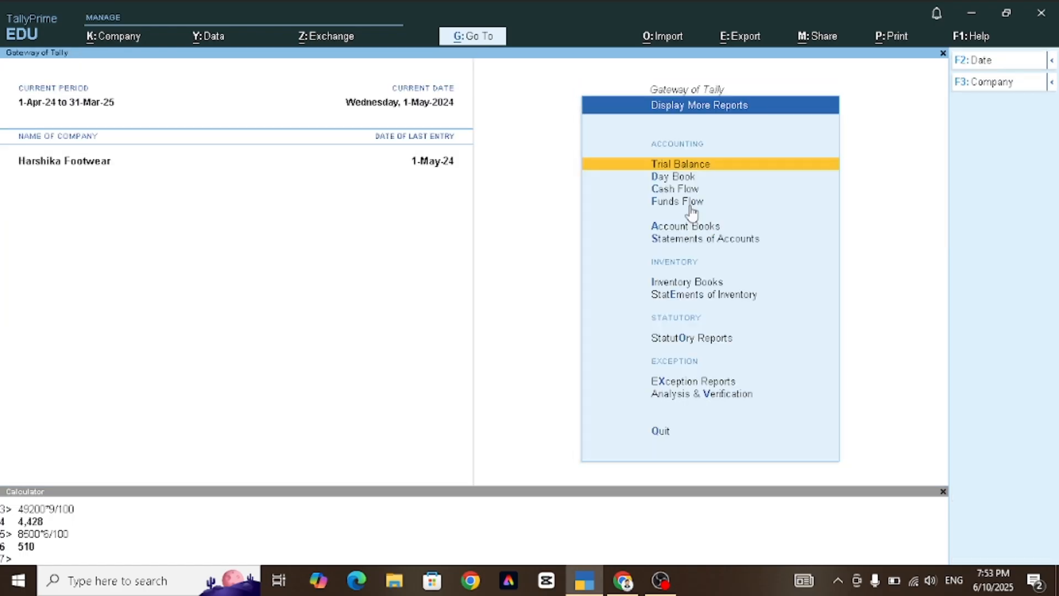
key("Down")
key("Down")
key("Down")
key("Down")
key("Down")
key("Down")
key("Down")
key("Return")
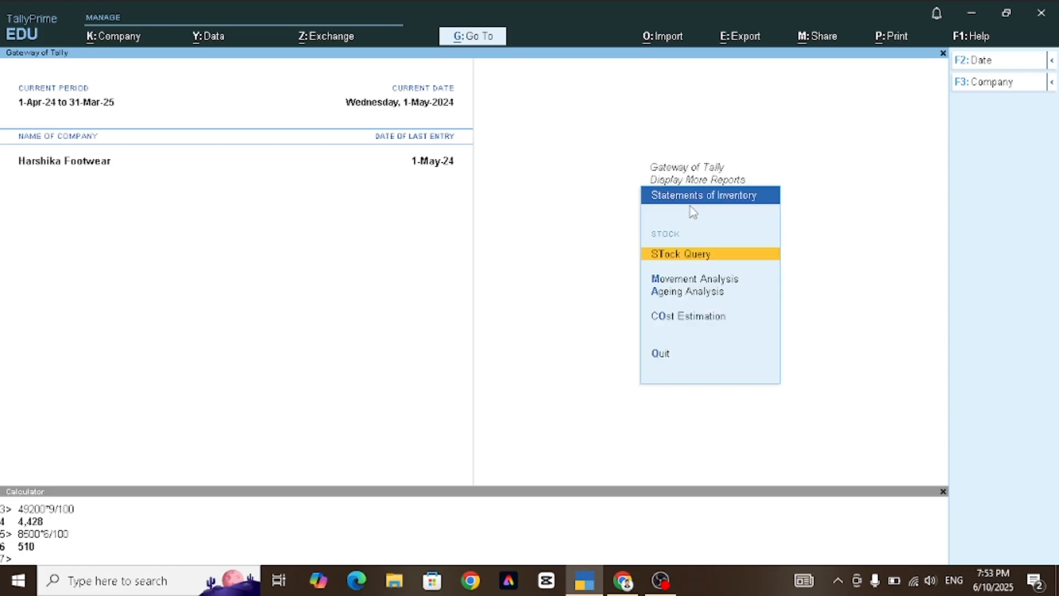
key("Return")
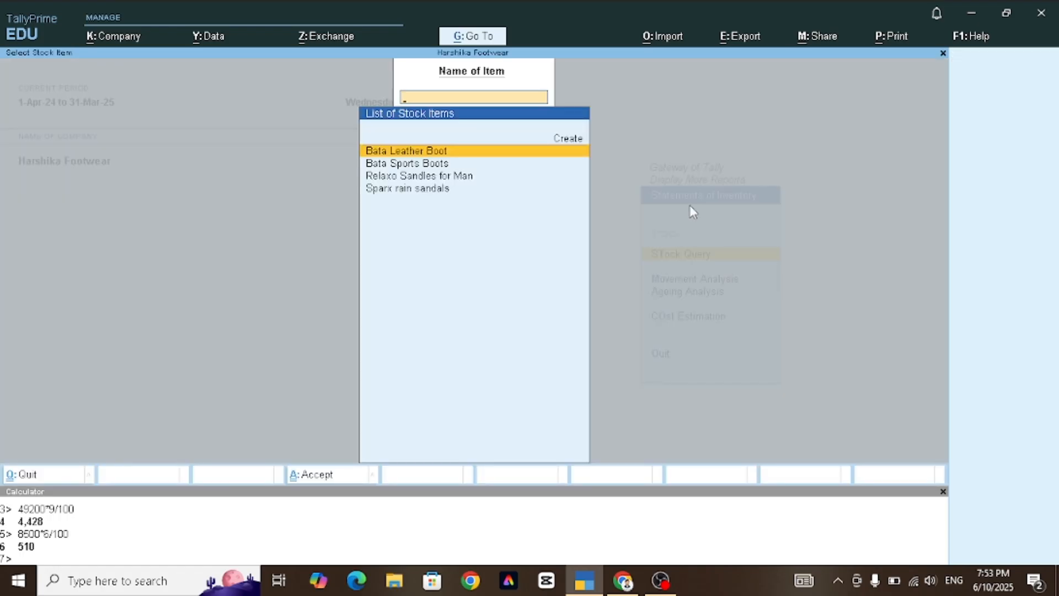
Display the Stock Query for Bata Leather Boot
key("Down")
key("Down")
key("Down")
key("Up")
key("Up")
key("Up")
key("Return")
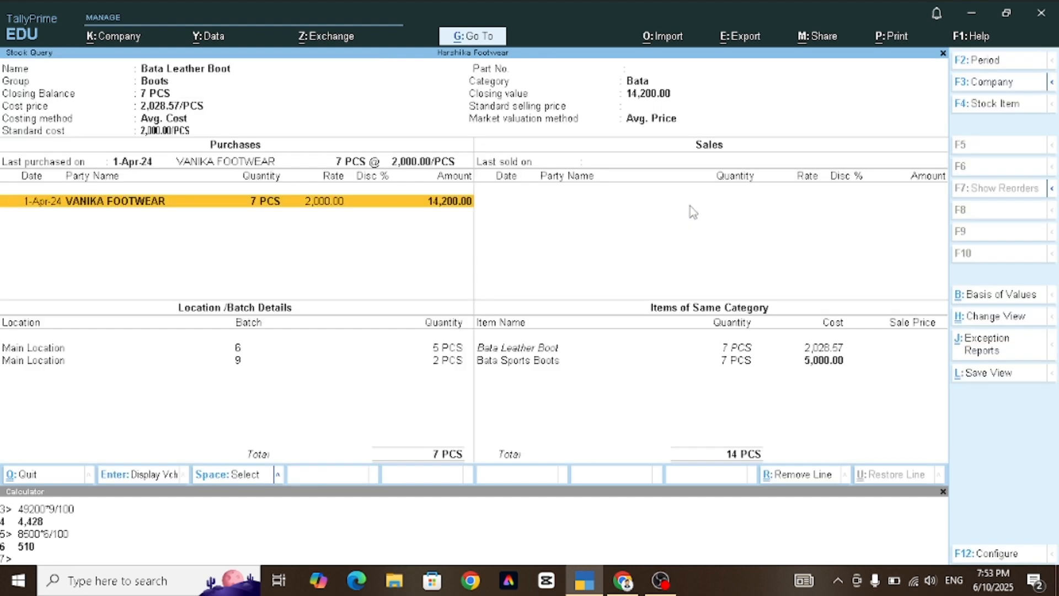
Examine the location and batch details of Bata Leather Boot for sizes 6 and 9, and close the Stock Query
key("Down")
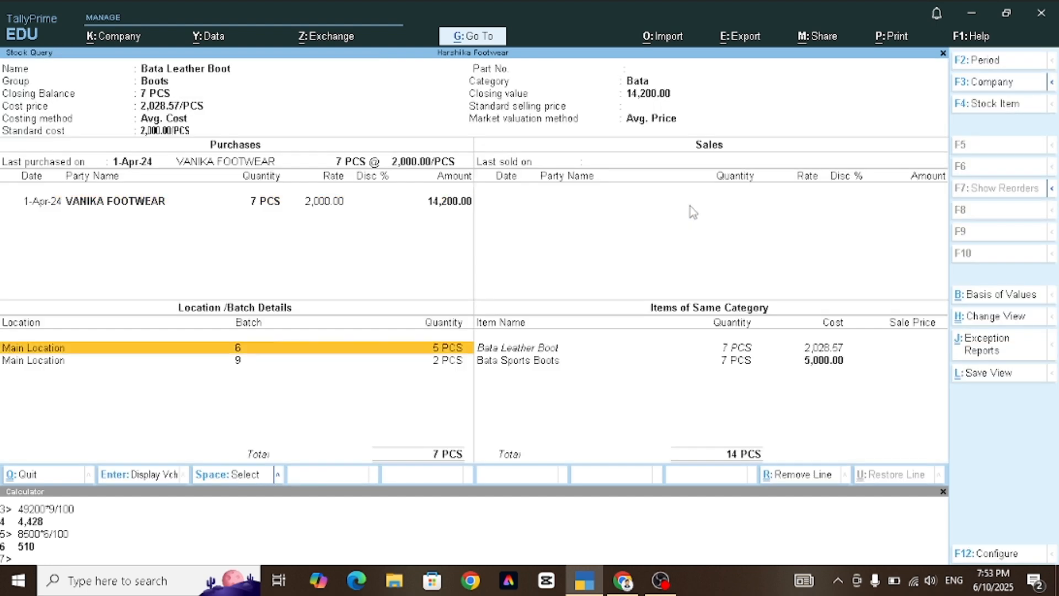
key("Down")
key("Up")
key("Down")
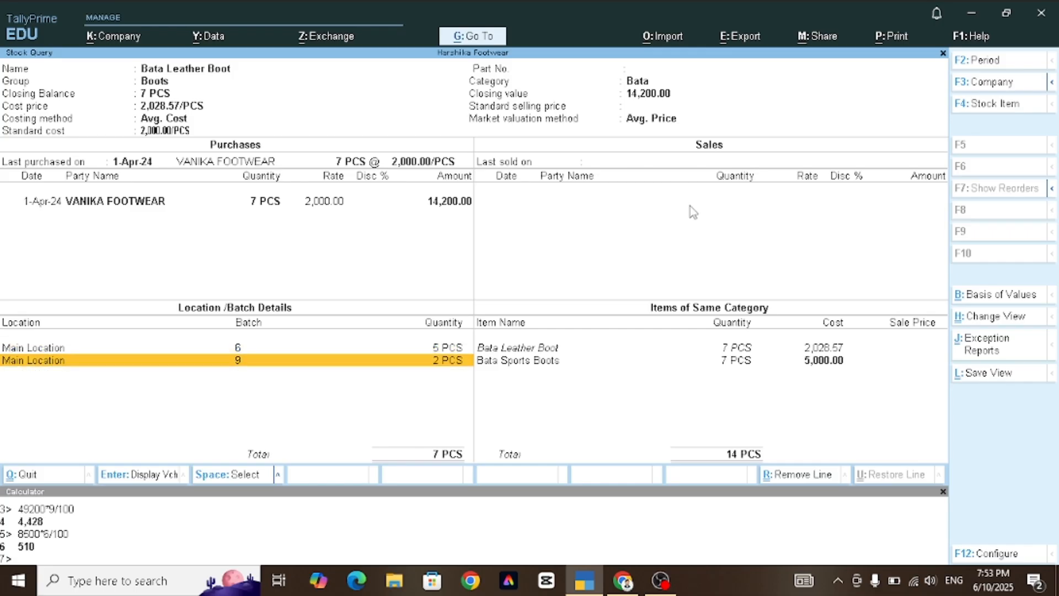
key("Up")
key("Escape")
key("Escape")
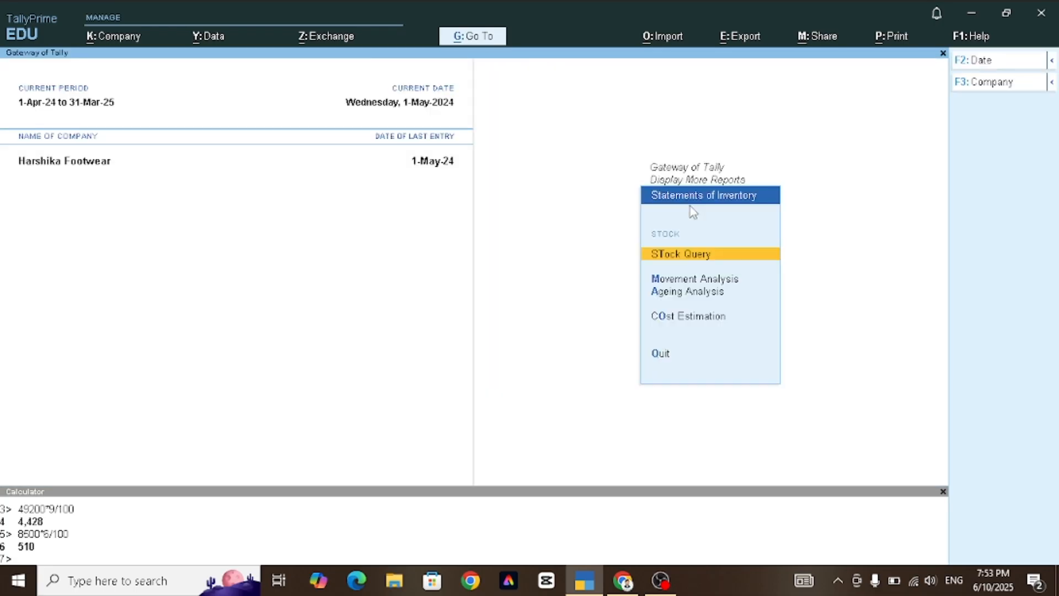
Open the batch summary in the inventory books, look through Bata Leather Boot's list of batches, and close it
key("Escape")
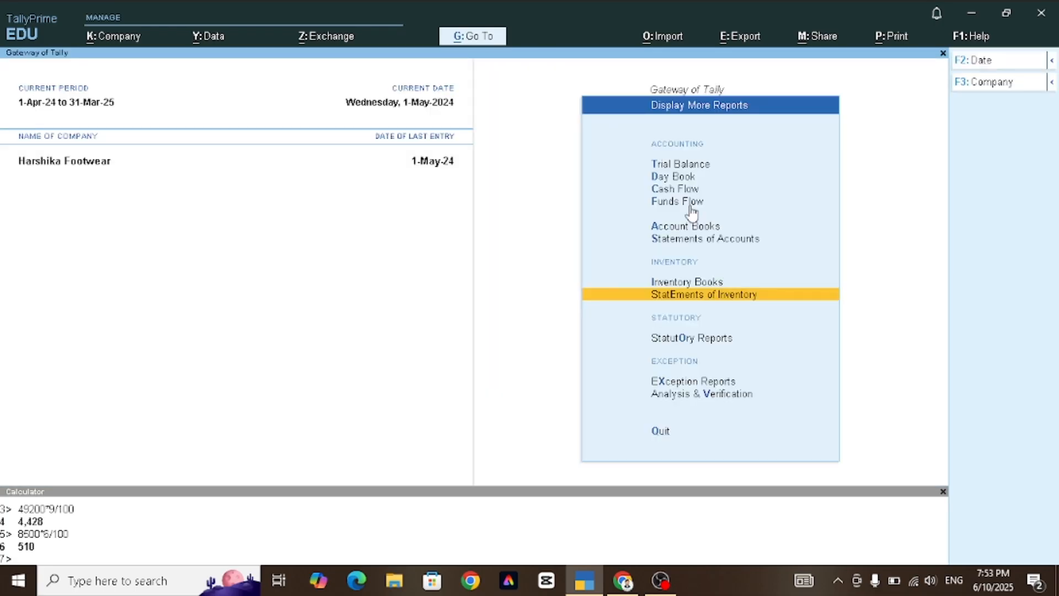
key("Up")
key("Up")
key("Down")
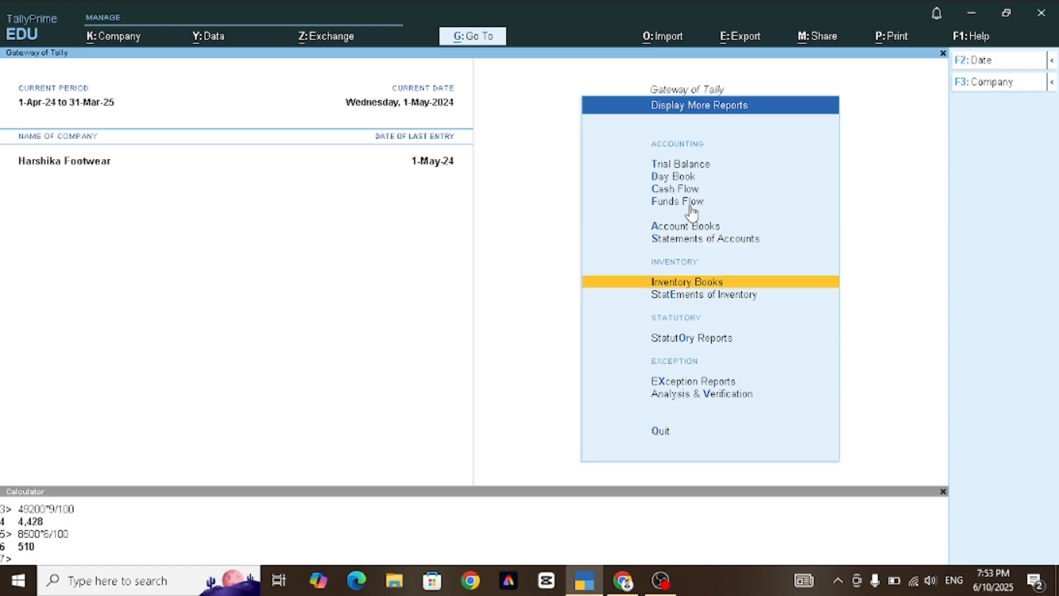
key("Return")
key("Down")
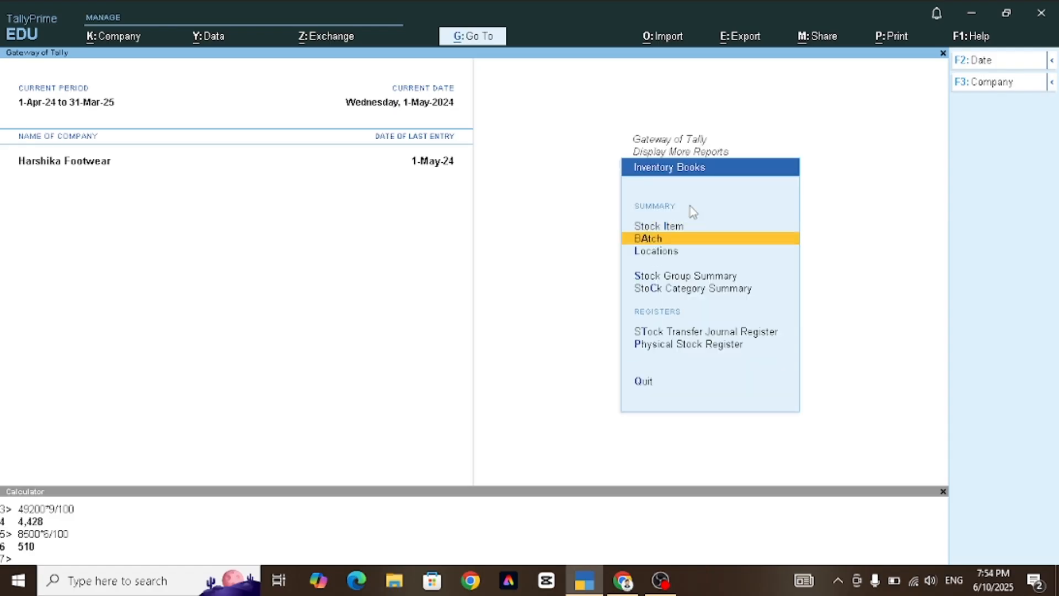
key("Return")
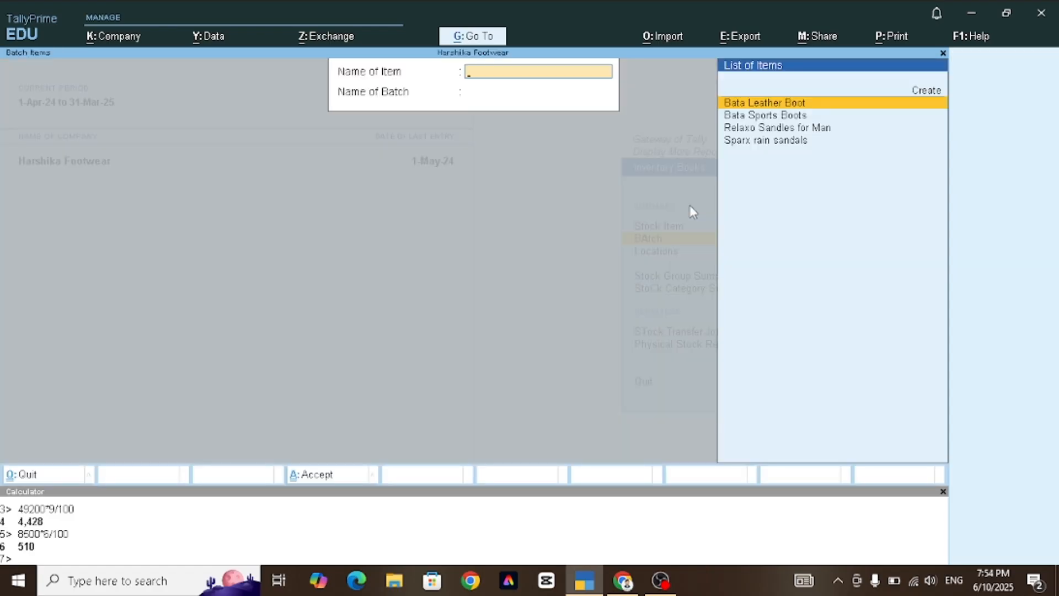
key("Return")
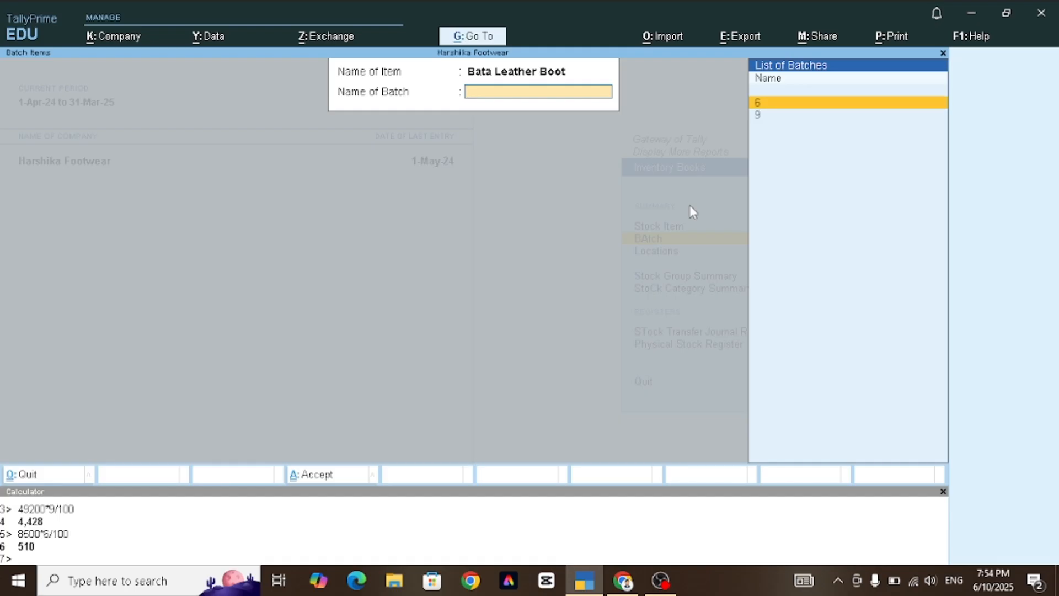
key("Down")
key("Escape")
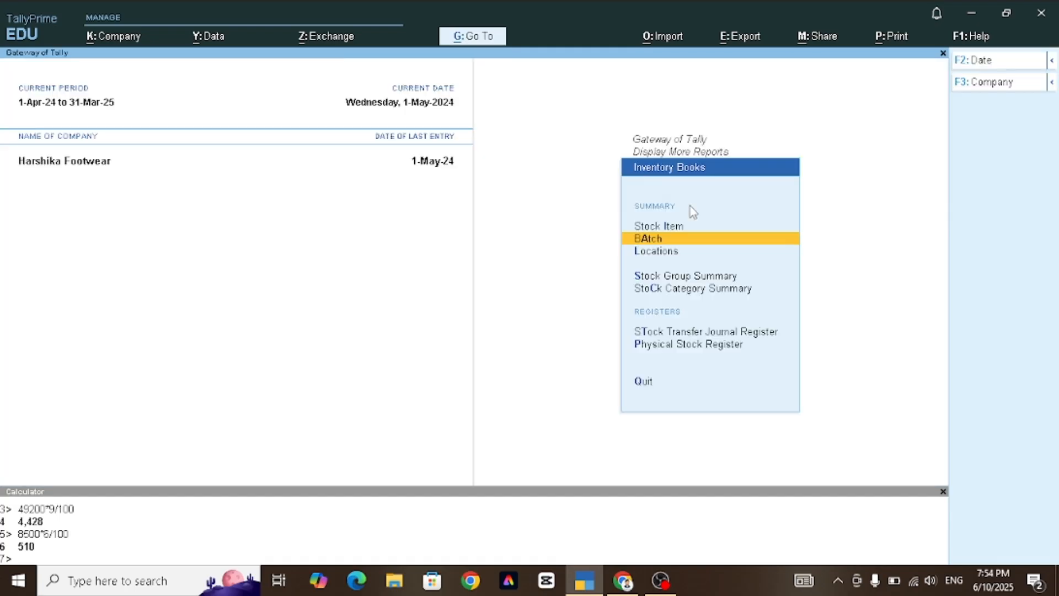
Reopen the batch summary, view the list of batches for Bata Sports Boots, and close it
key("Return")
key("Down")
key("Down")
key("Down")
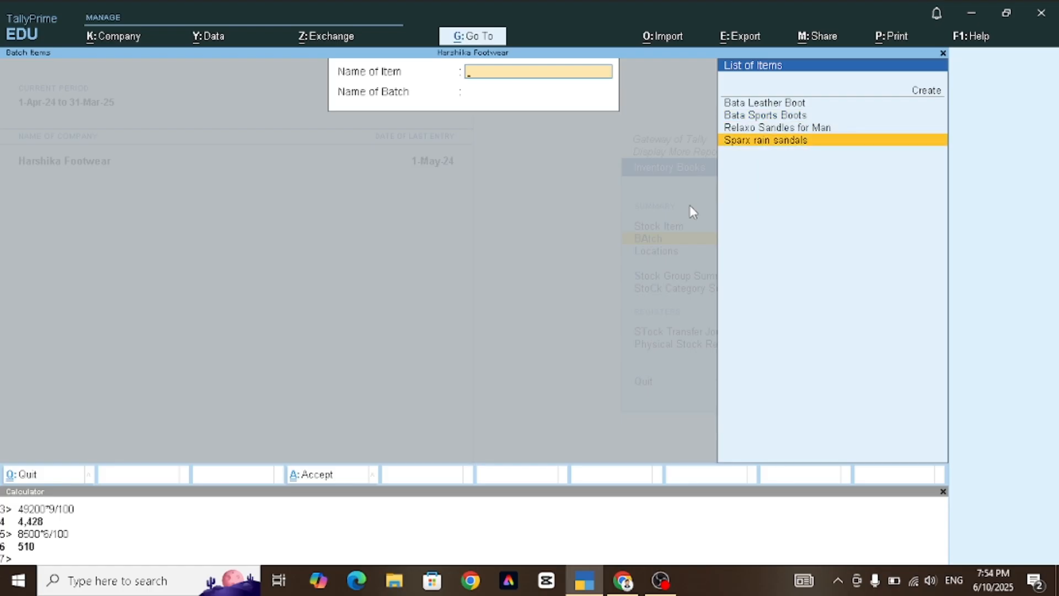
key("Up")
key("Up")
key("Return")
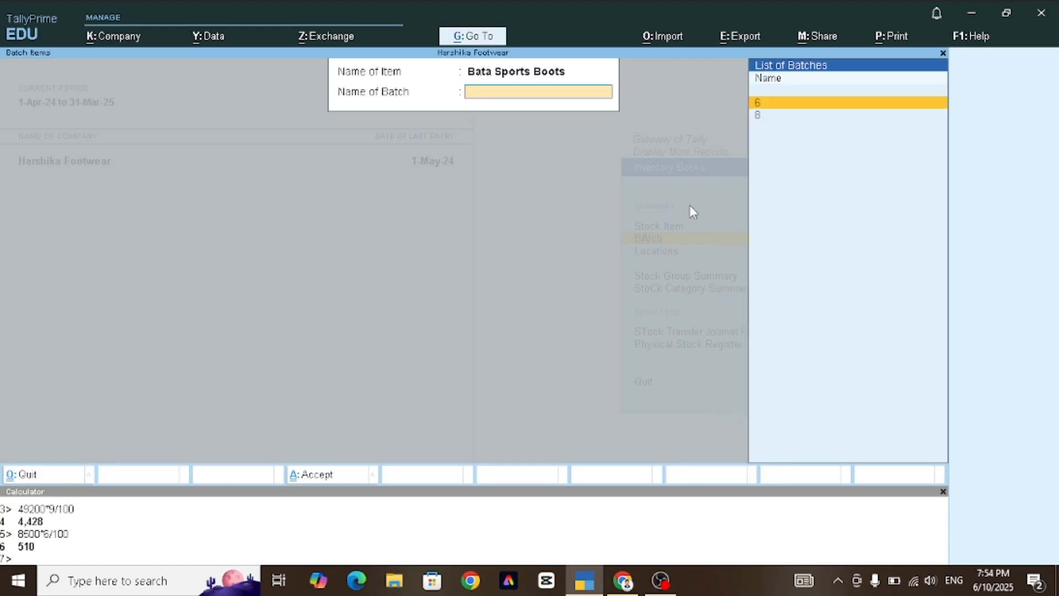
key("Escape")
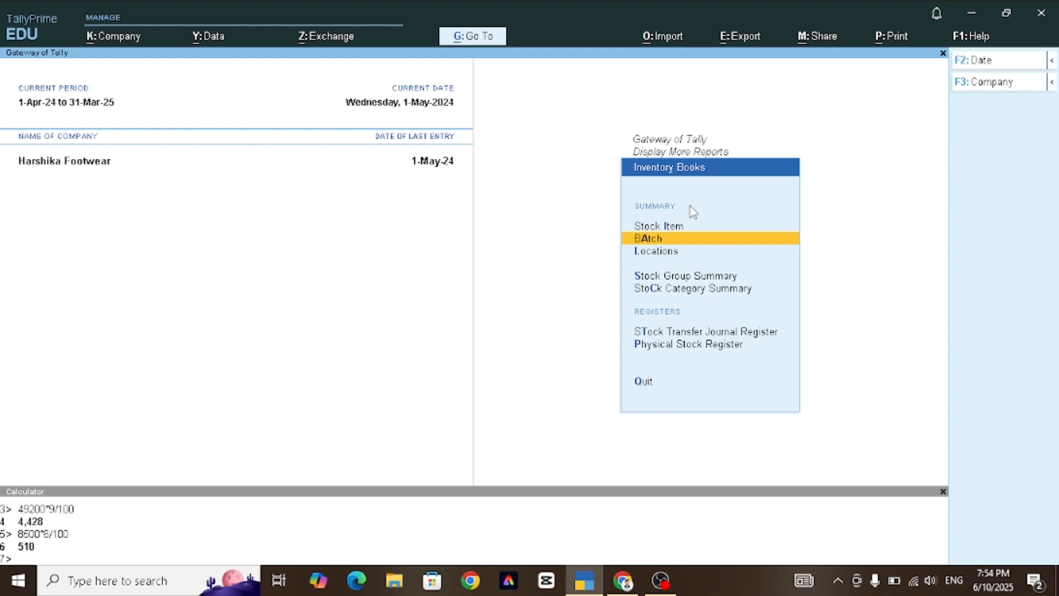
Return to the Gateway of Tally and start a new Sales voucher
key("Escape")
key("Escape")
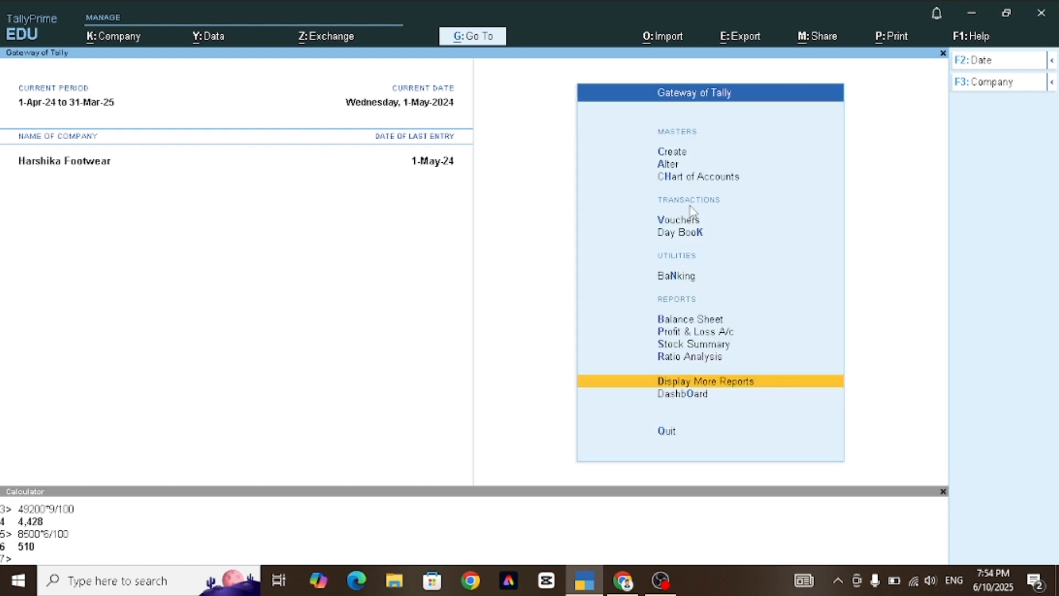
key("Escape")
key("Escape")
key("Down")
key("Down")
key("Down")
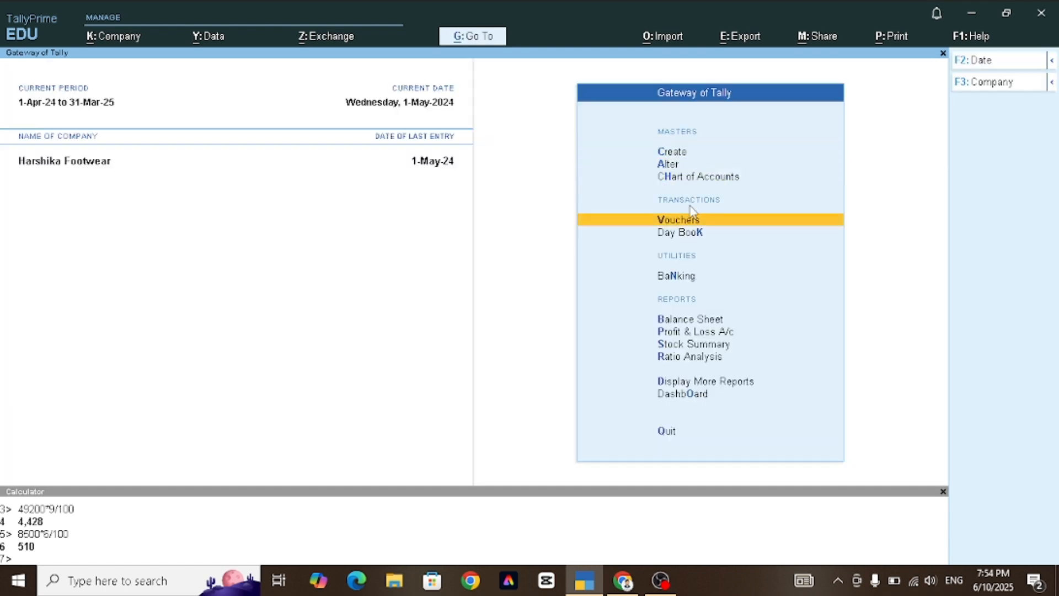
key("Return")
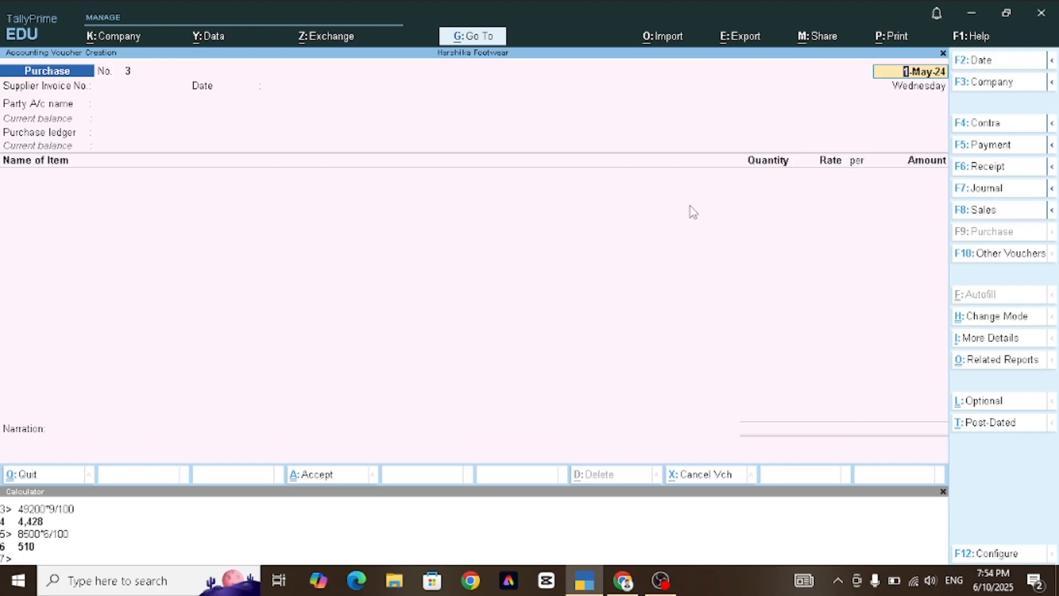
key("F8")
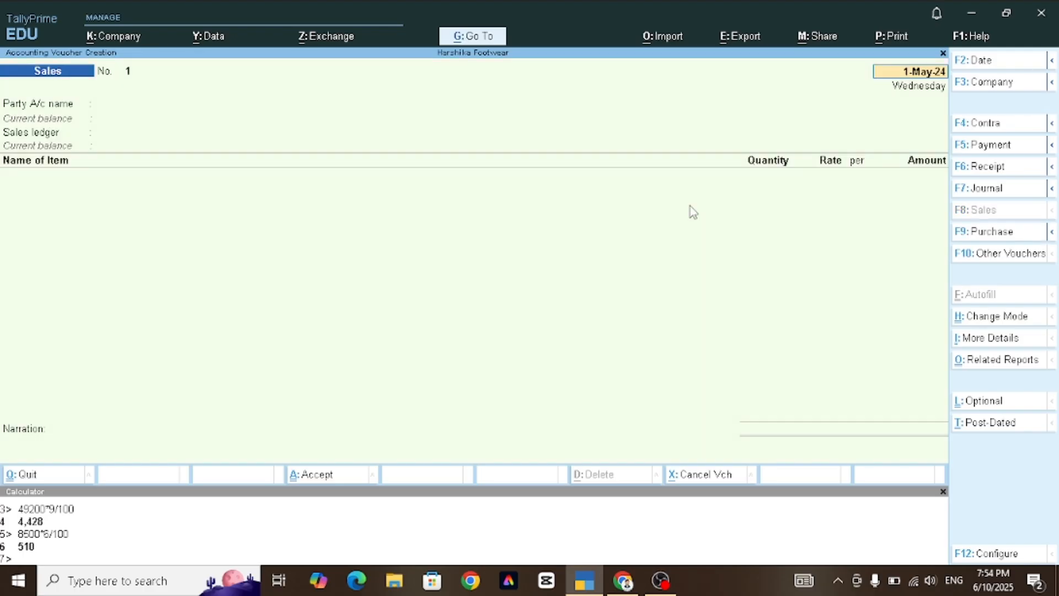
Set Cash as the party account, accept the default dispatch and party details, and select SALES ACCOUNT as the sales ledger
key("Return")
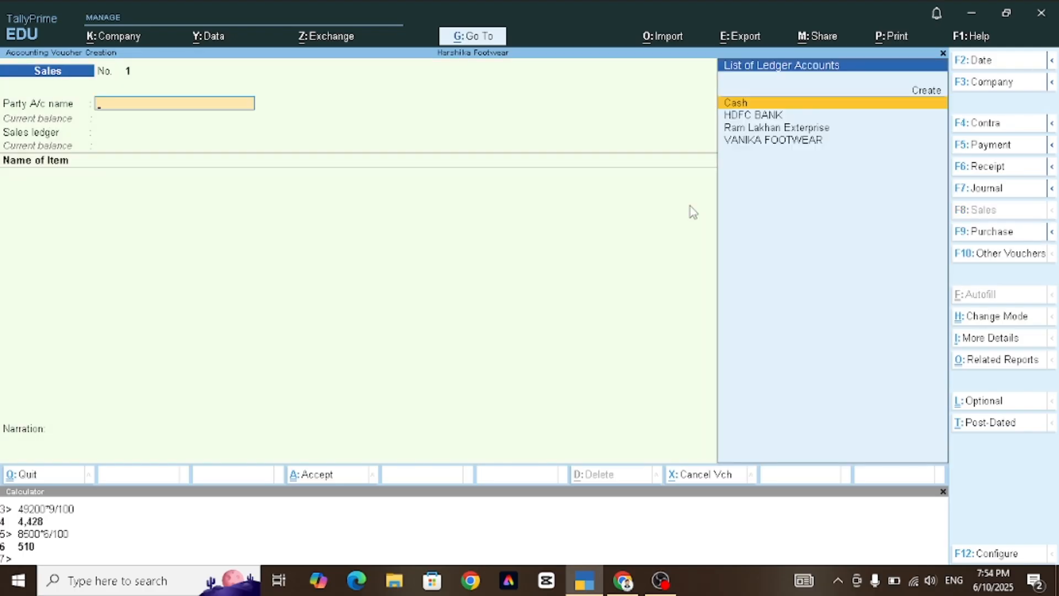
key("Return")
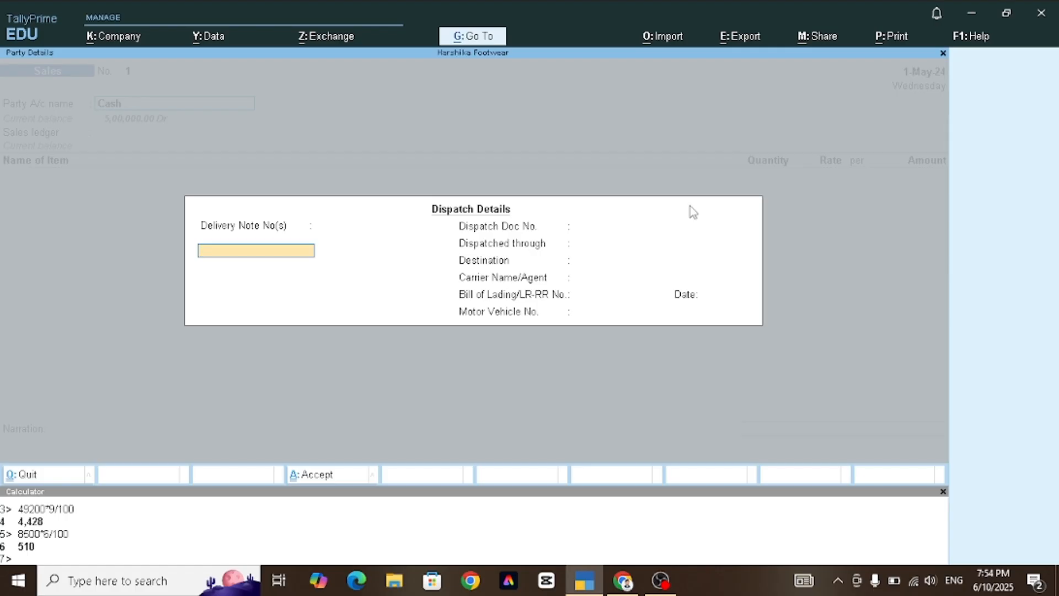
key("Return")
key("ctrl+a")
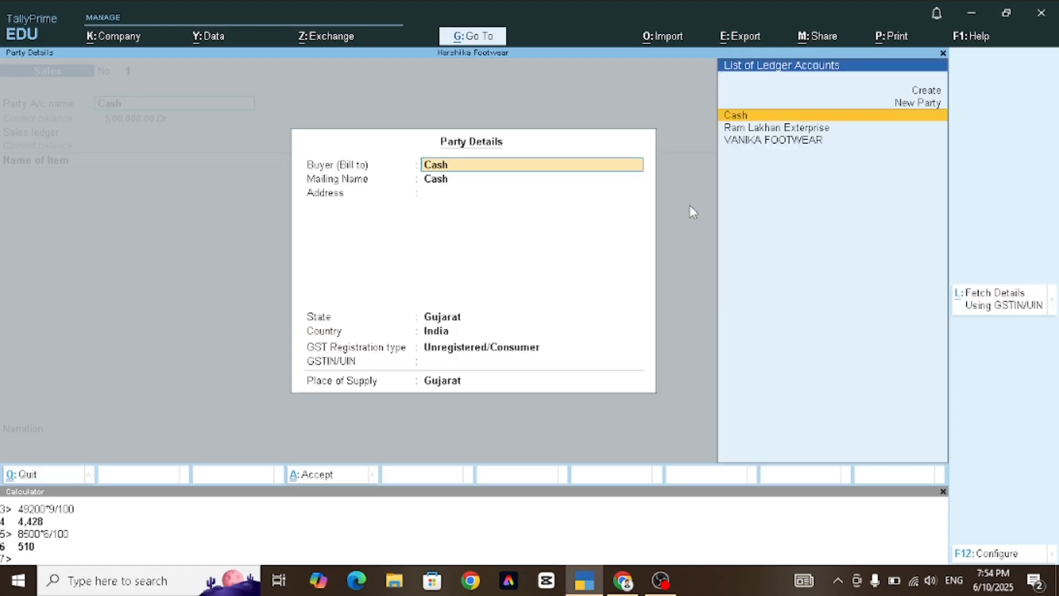
key("Return")
key("ctrl+a")
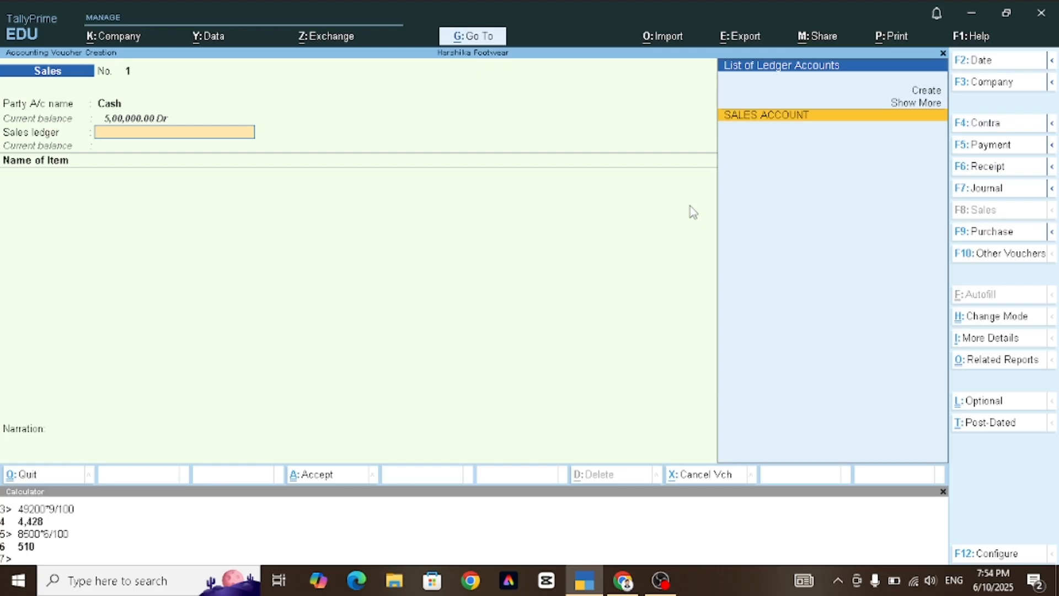
key("Return")
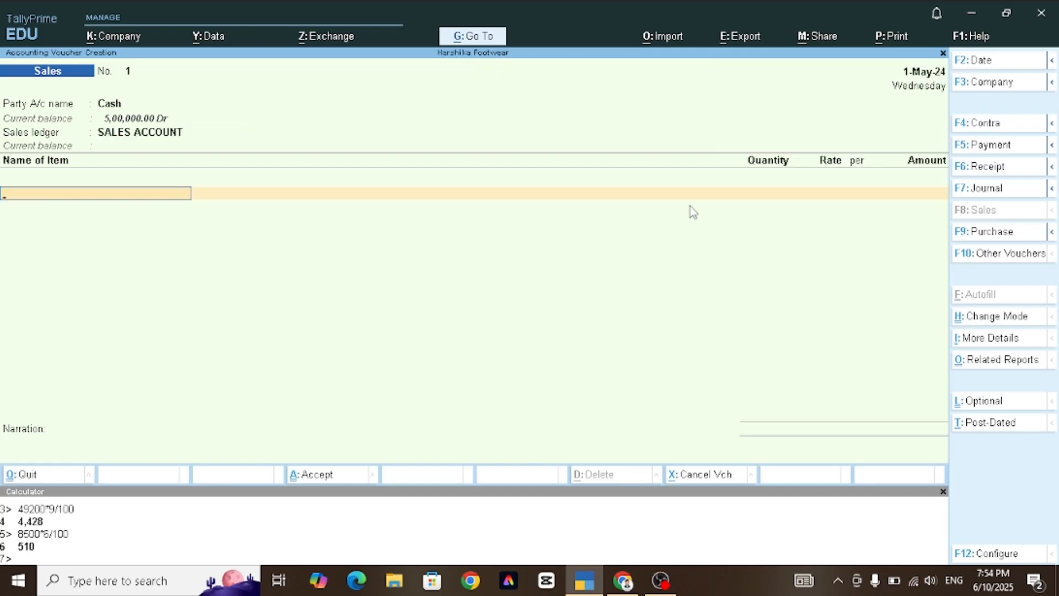
type("B")
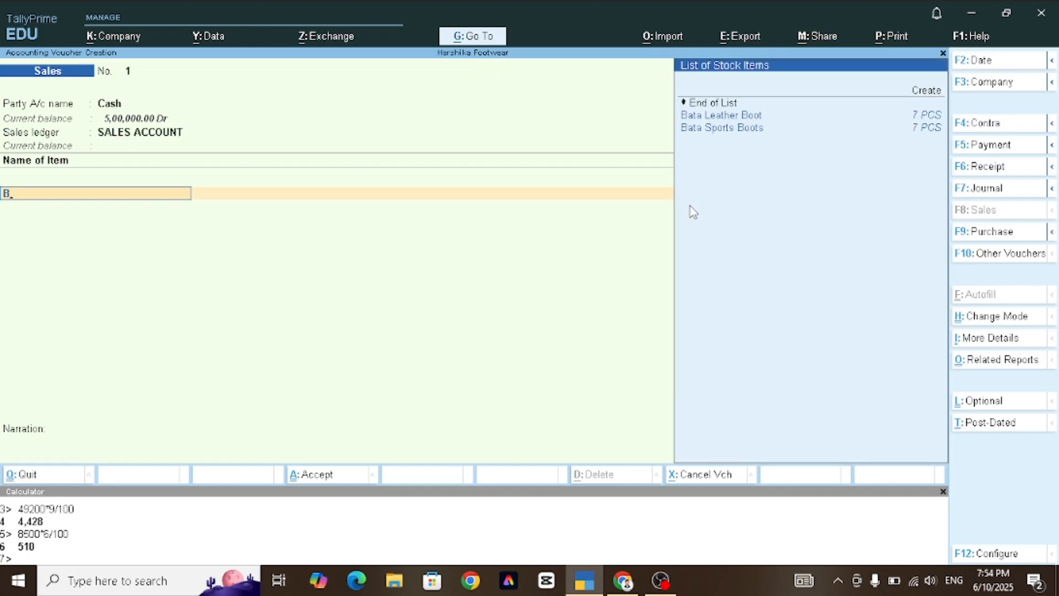
key("Down")
key("Up")
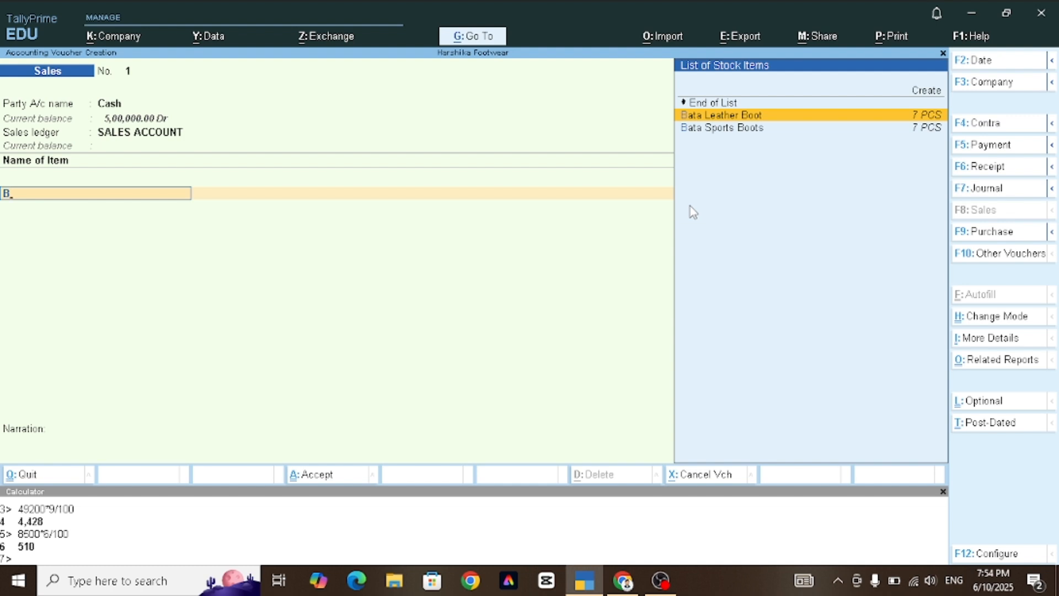
key("Return")
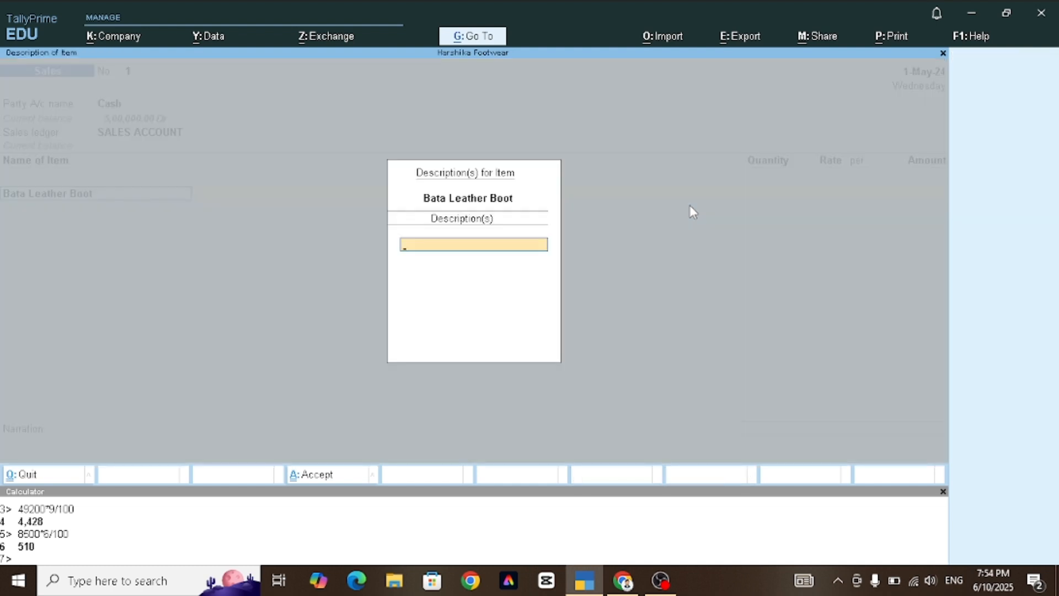
key("Return")
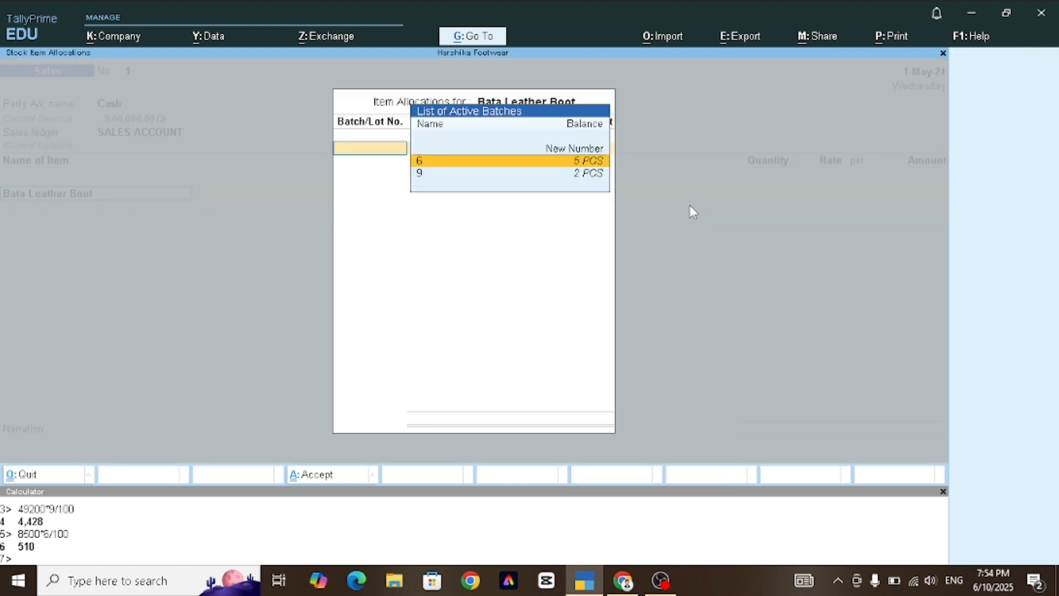
key("Return")
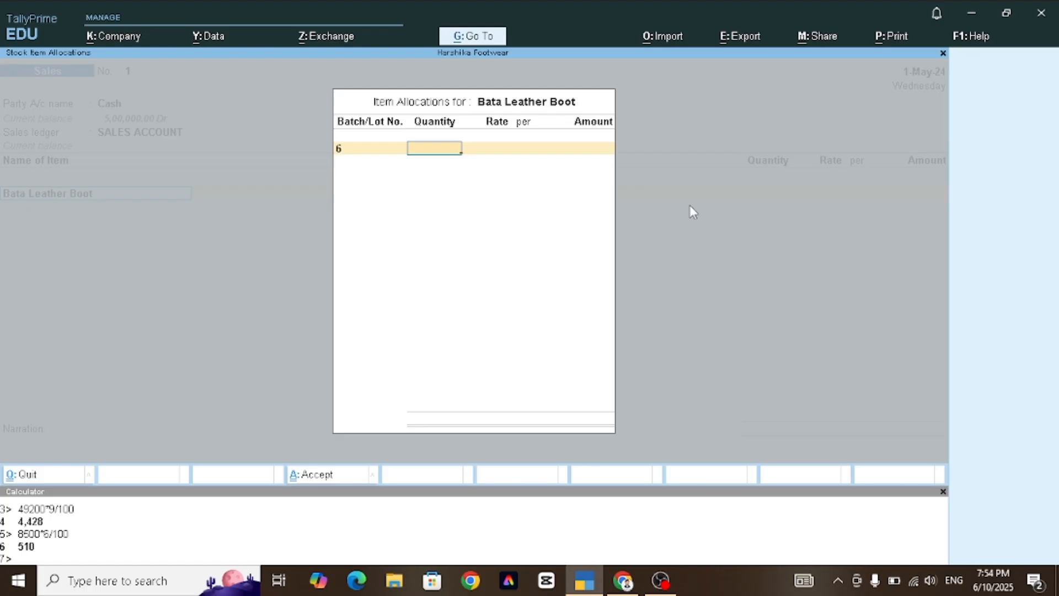
key("Escape")
key("y")
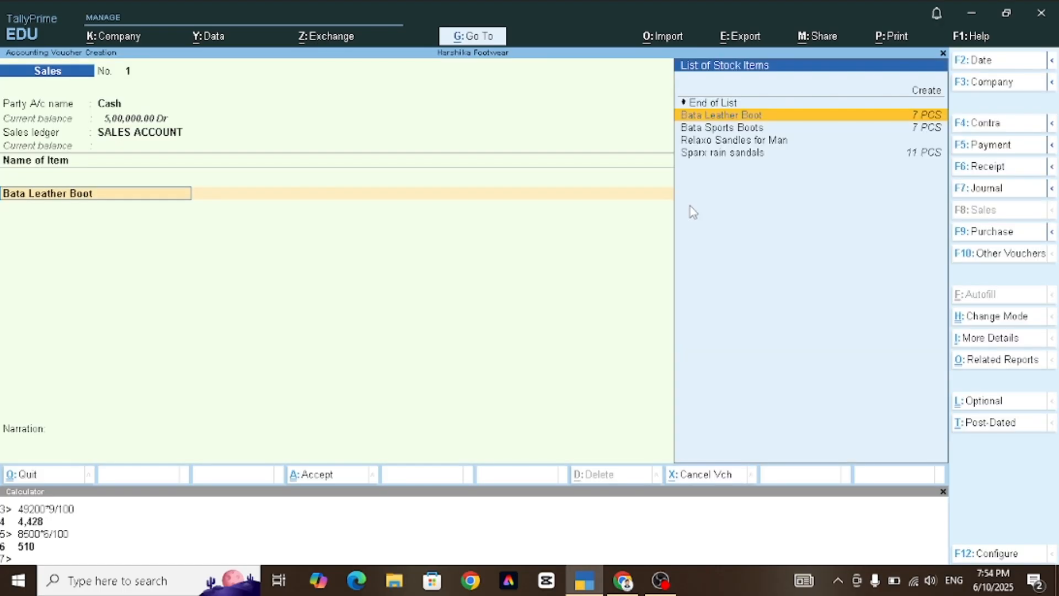
key("Escape")
key("y")
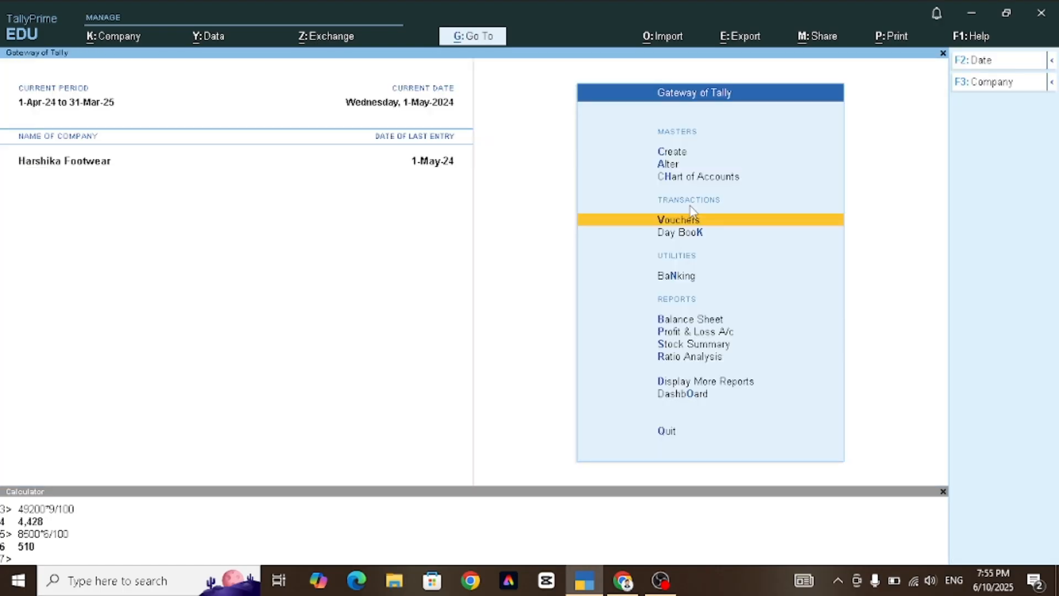
Open the Profit & Loss report and drill down through Purchase Accounts and April to the VANIKA FOOTWEAR purchase voucher
key("Down")
key("Down")
key("Down")
key("Down")
key("Return")
key("Down")
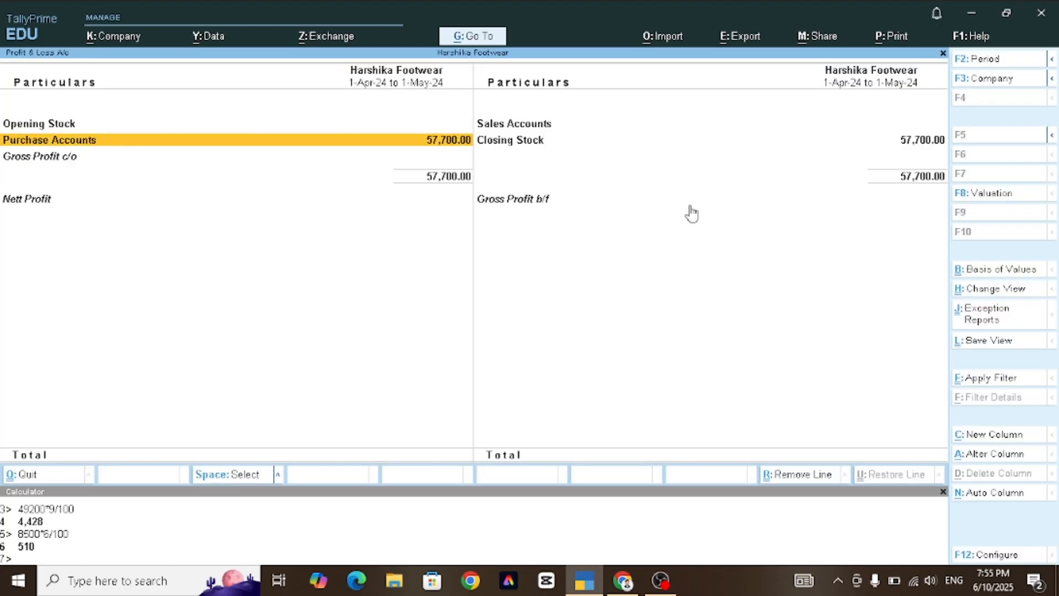
key("Return")
key("Return")
key("Up")
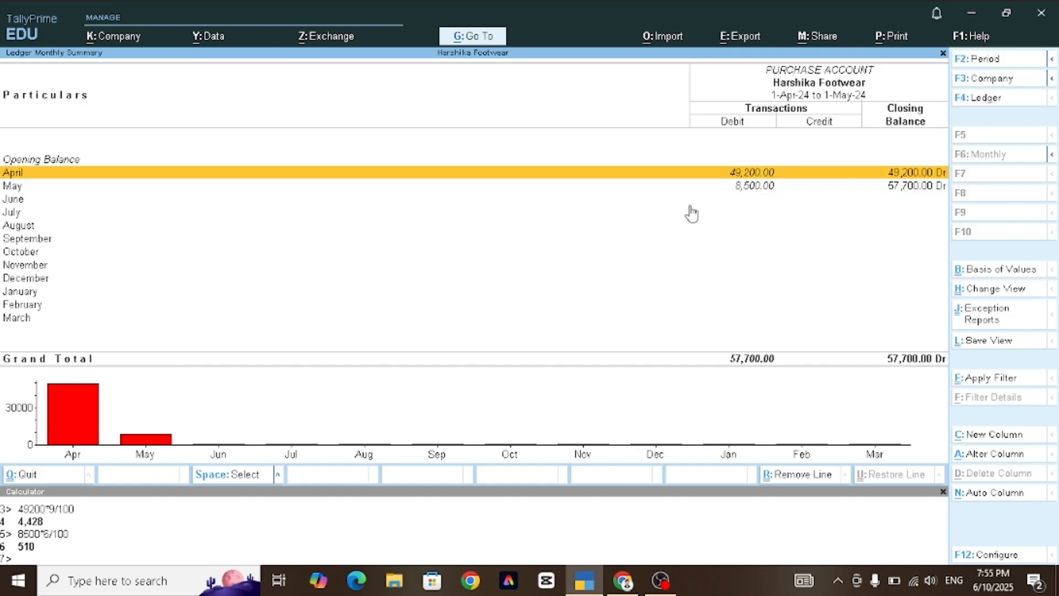
key("Return")
key("Return")
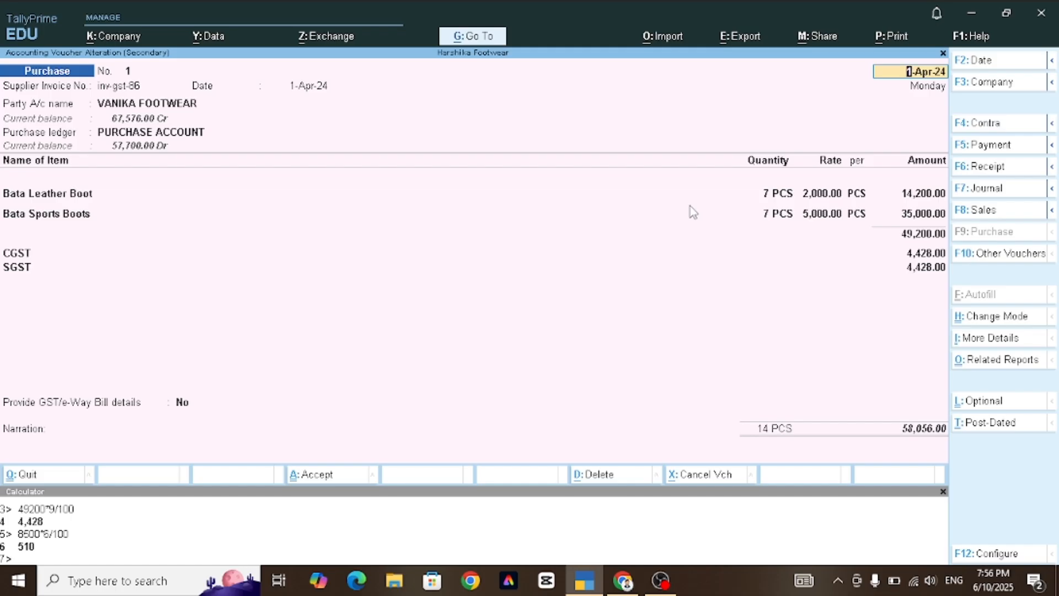
Close the April purchase voucher, reopen it from the monthly summary to review its items and rates, and close it again
key("BackSpace")
key("Escape")
key("y")
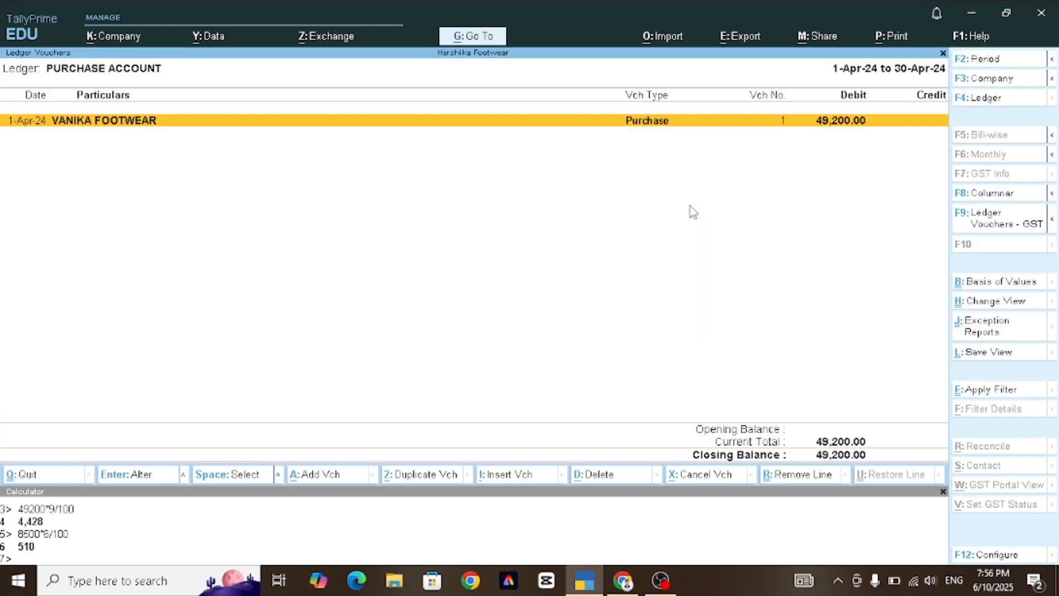
key("Escape")
key("Return")
key("Return")
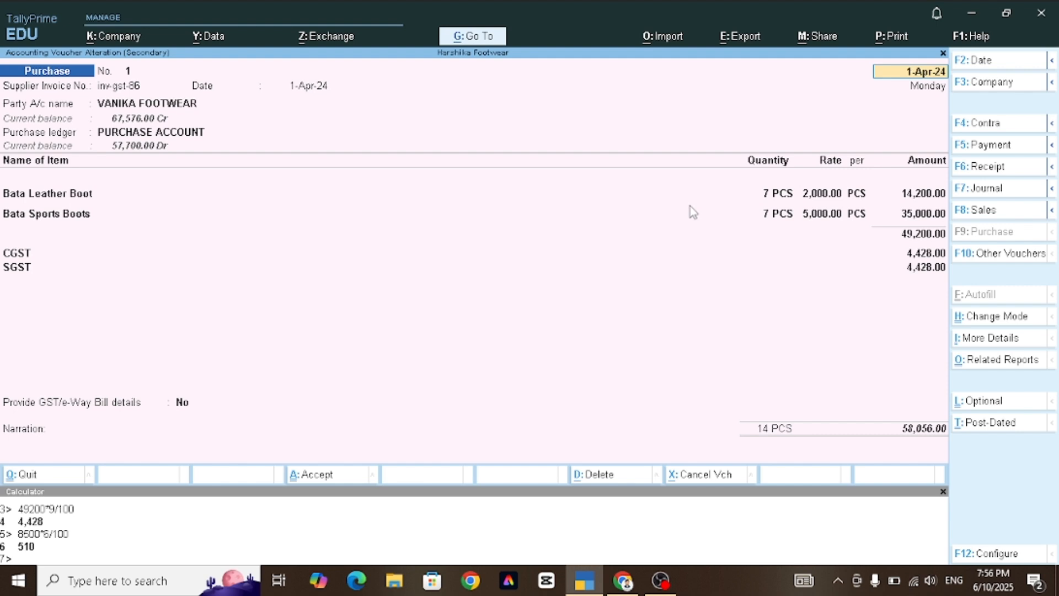
key("Escape")
key("y")
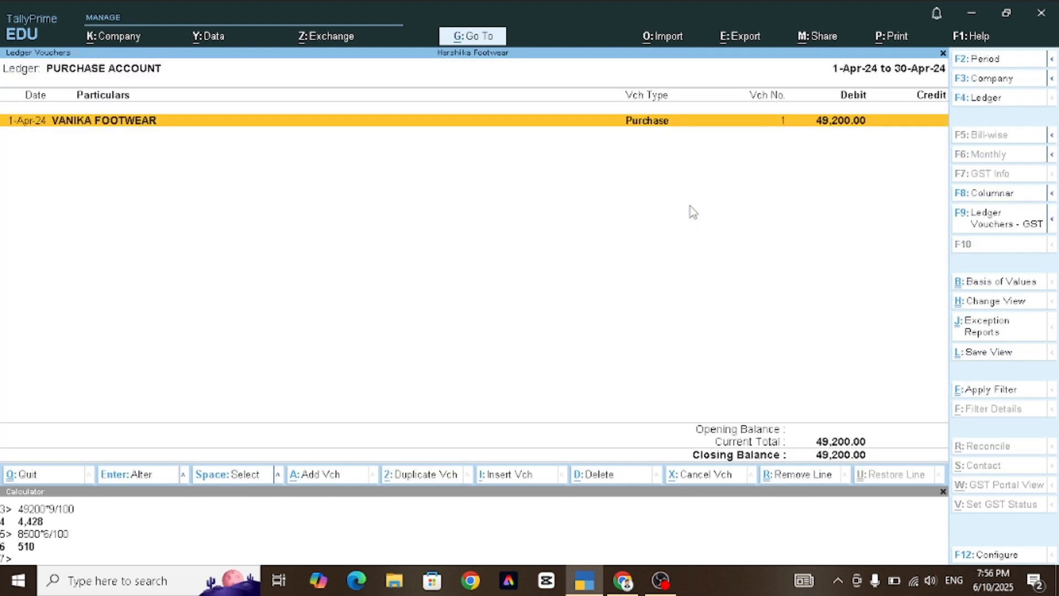
Open the May purchase voucher for Sparx rain sandals to review its rate, and go back to the Profit & Loss report
key("Escape")
key("Down")
key("Return")
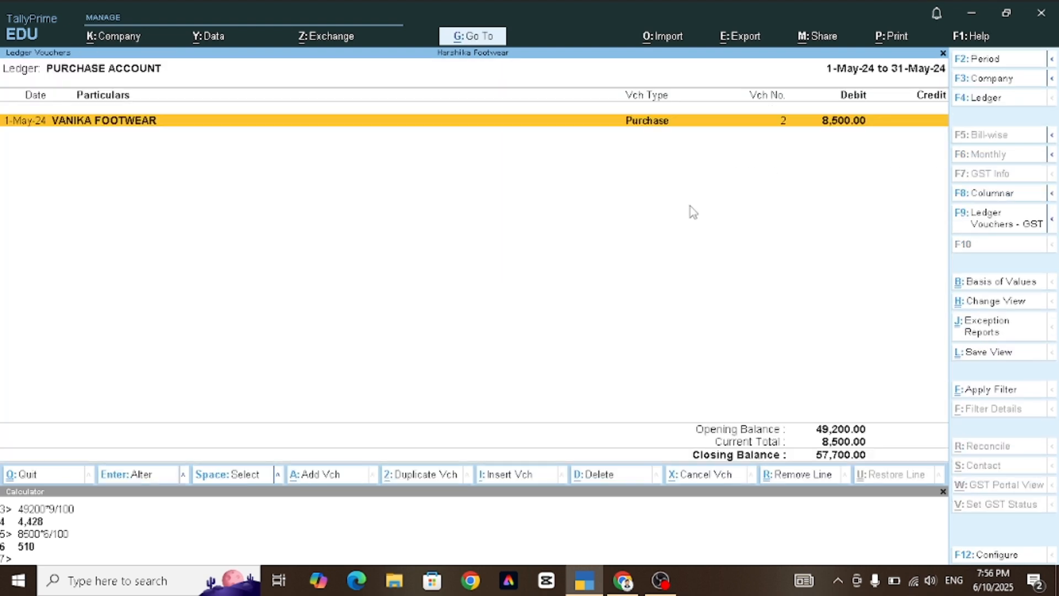
key("Return")
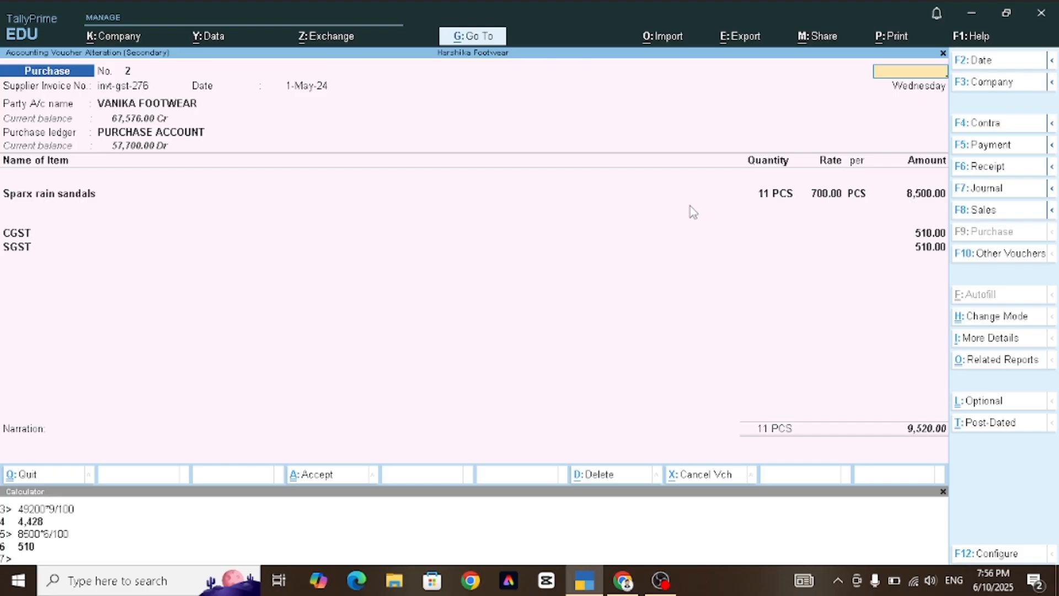
key("Escape")
key("Escape")
key("Escape")
key("Escape")
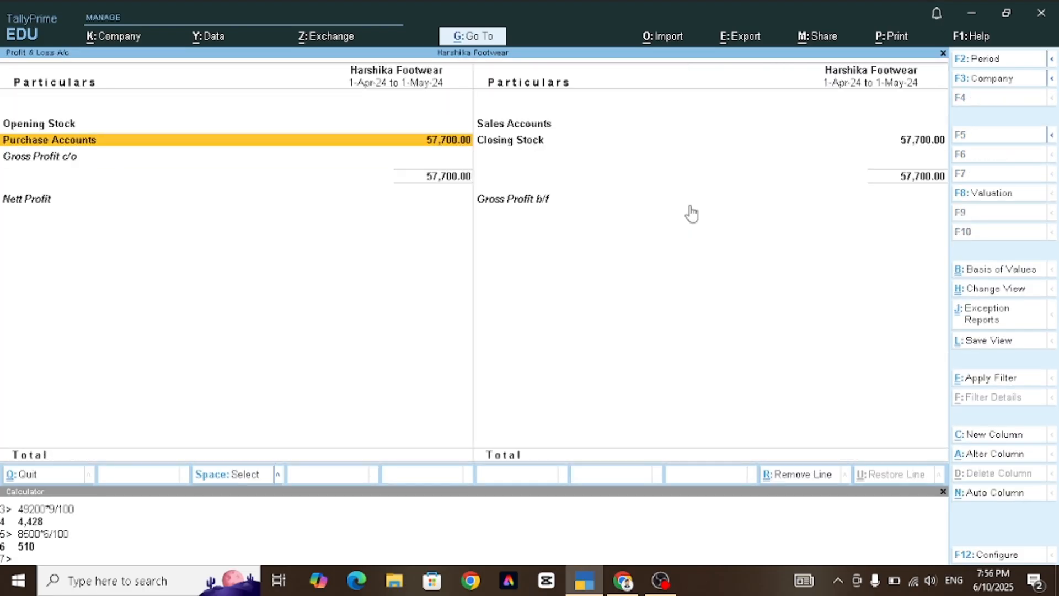
Leave the Profit & Loss report and start a new Sales voucher from the Gateway of Tally
key("Escape")
key("Up")
key("Up")
key("Up")
key("Up")
key("Return")
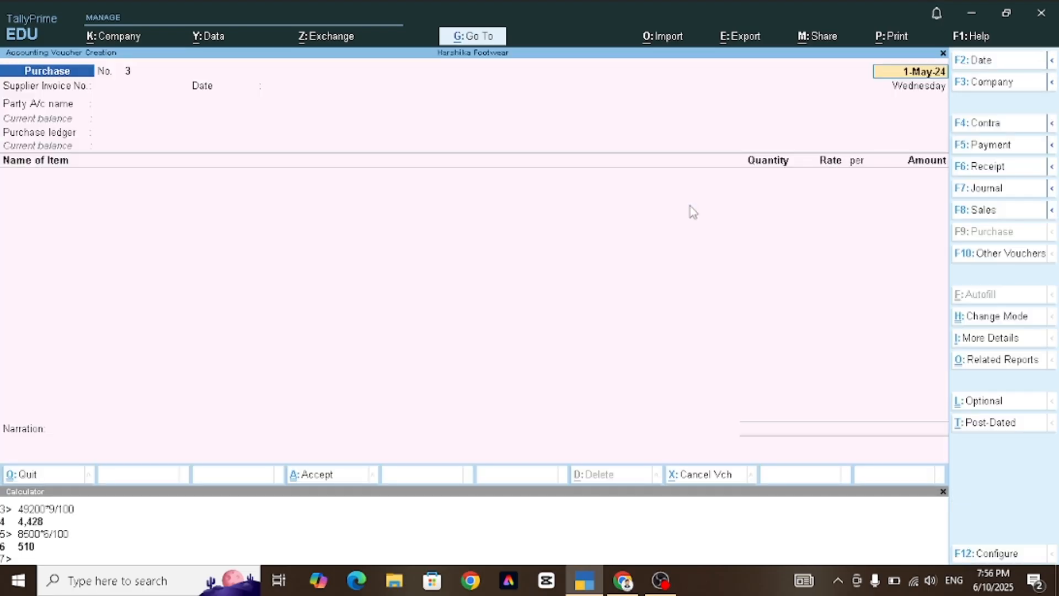
key("F8")
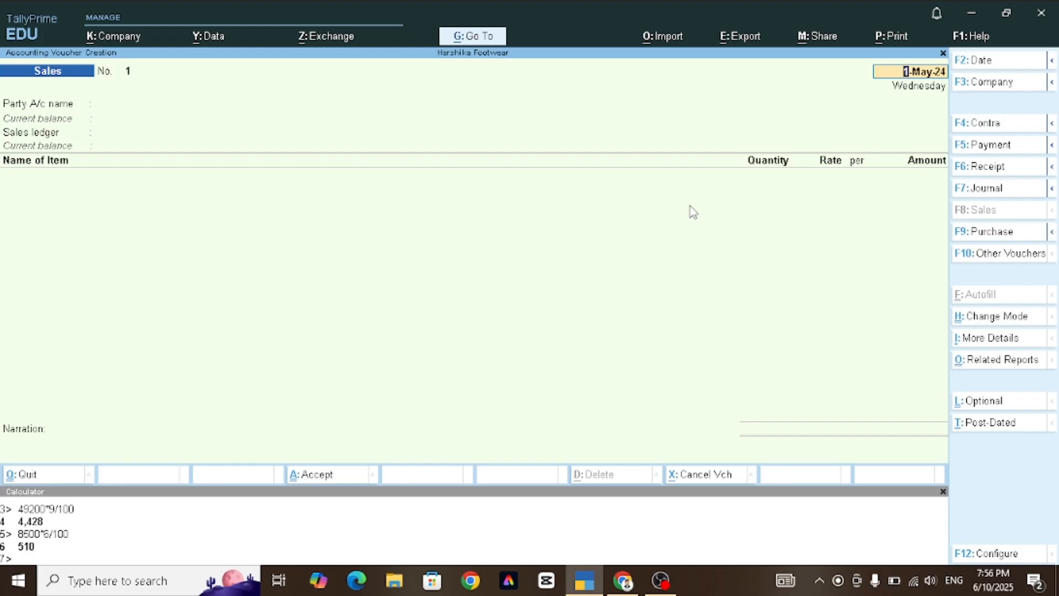
Keep the 1-May-24 date, set Cash as the party, accept the default dispatch and party details, and choose SALES ACCOUNT
key("Return")
key("Return")
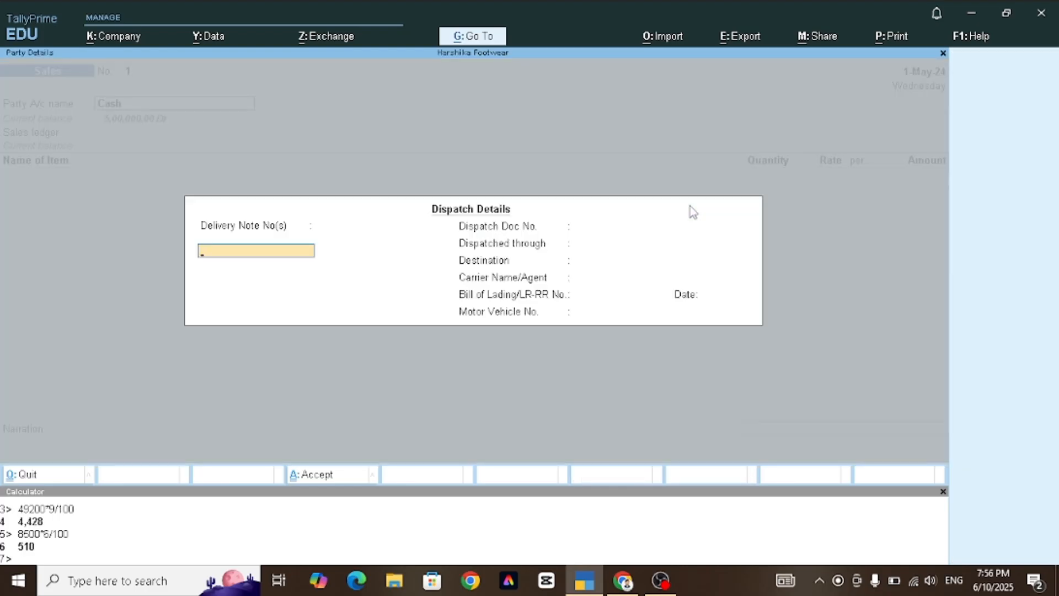
key("ctrl+a")
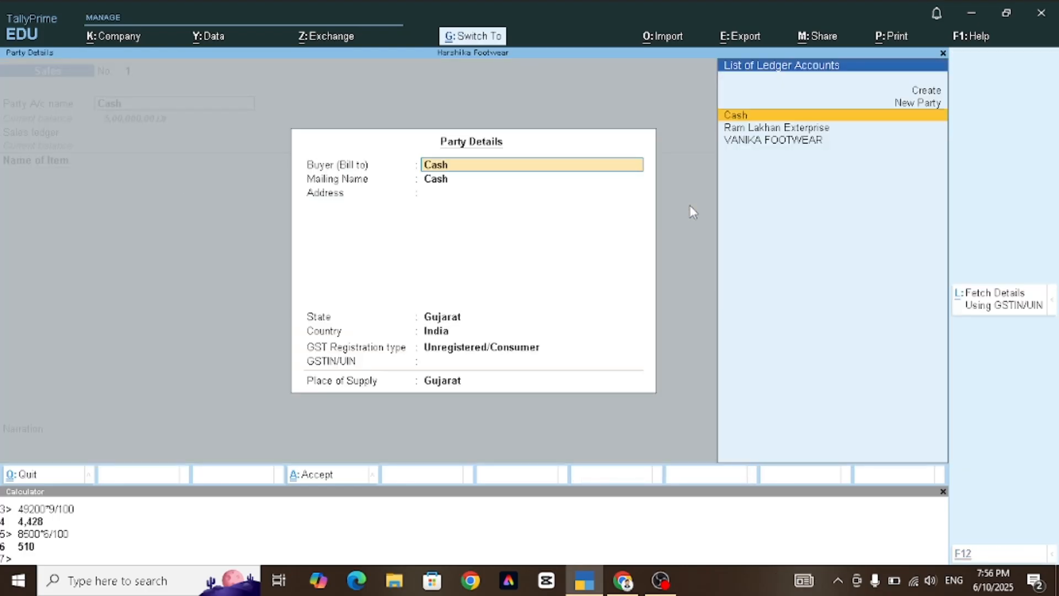
key("ctrl+a")
key("Return")
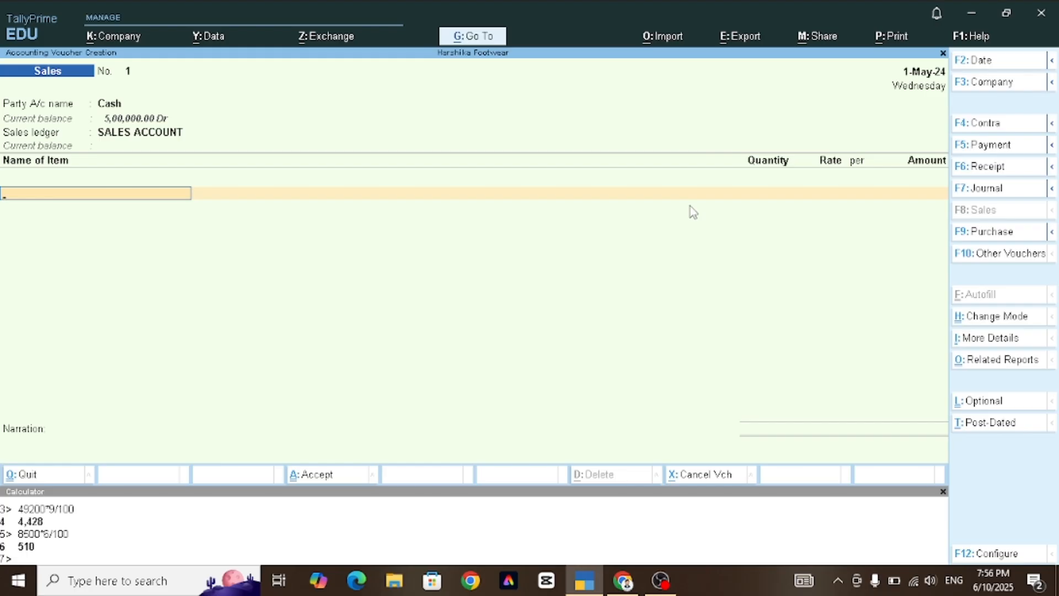
Add Bata Leather Boot as the sold item without a description and allocate it from batch 6
type("B")
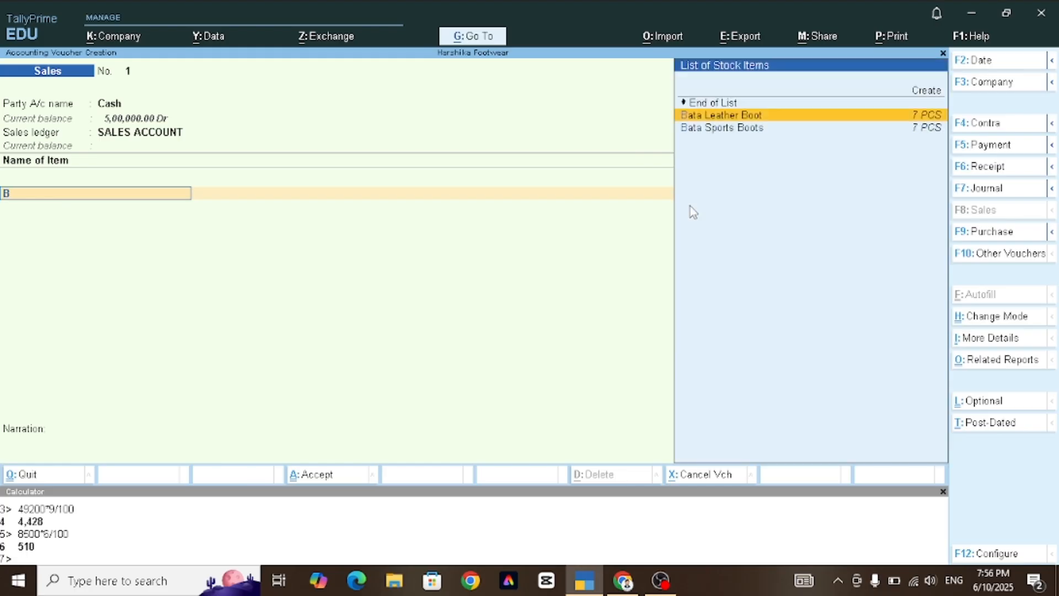
key("Return")
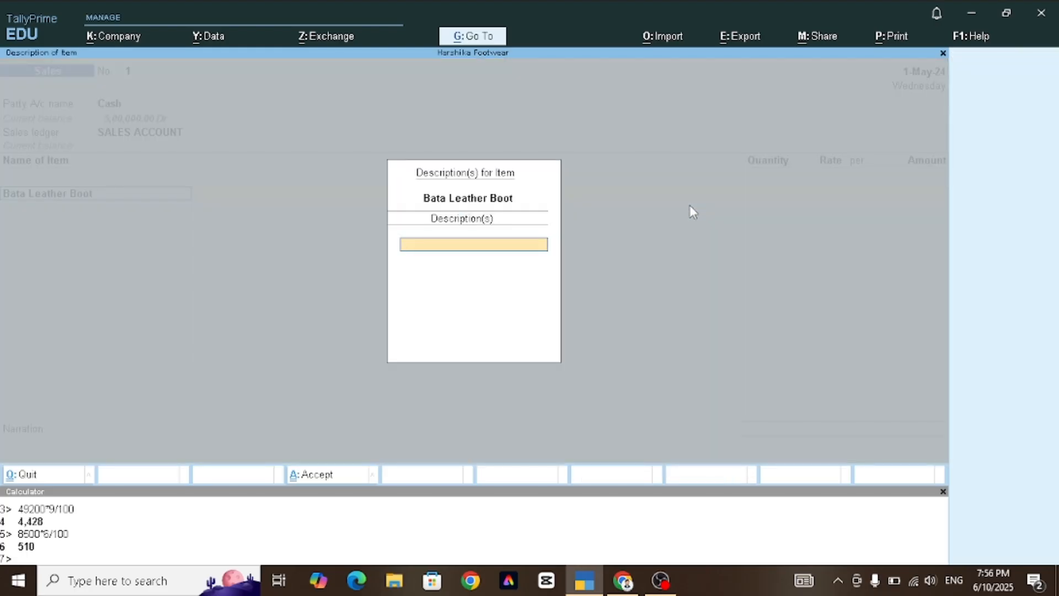
key("Return")
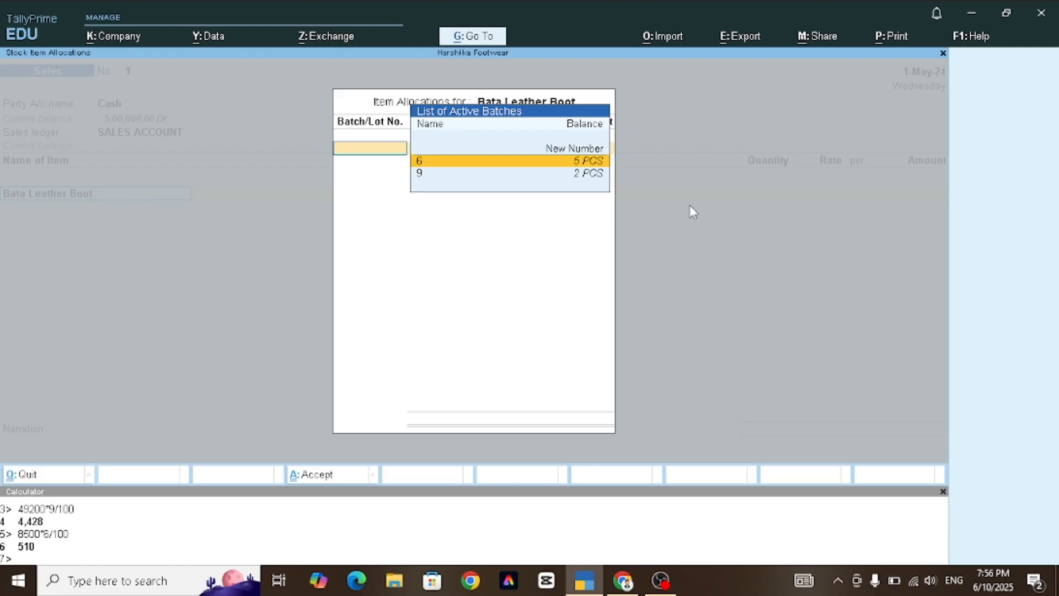
key("Return")
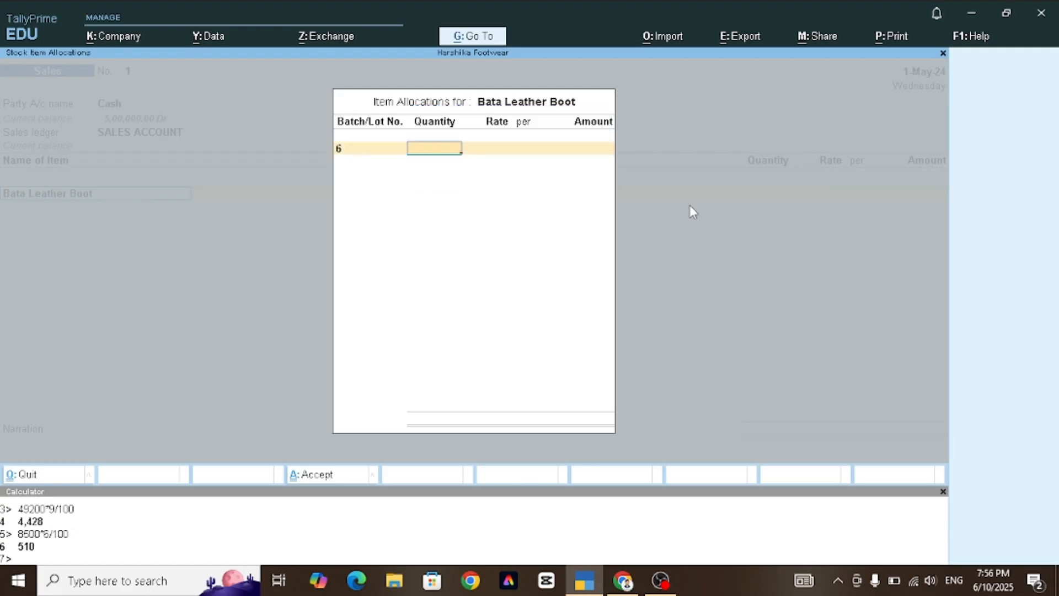
Set the batch 6 allocation to a quantity of 1 PCS at a rate of 2,500 and complete the item line
type("2500")
key("Return")
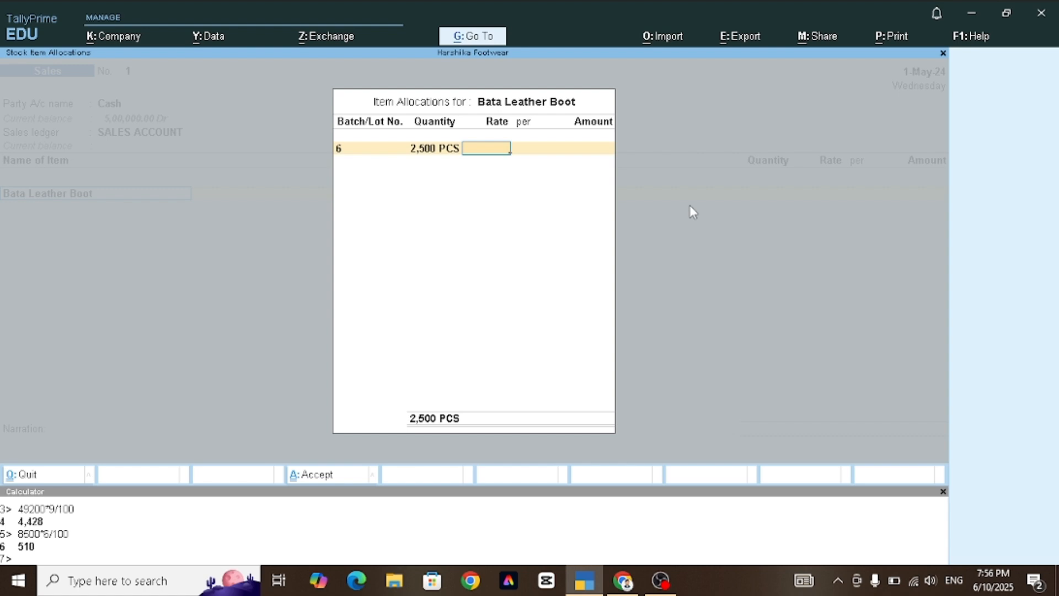
key("BackSpace")
type("1")
key("Return")
type("2,500")
key("Return")
key("Return")
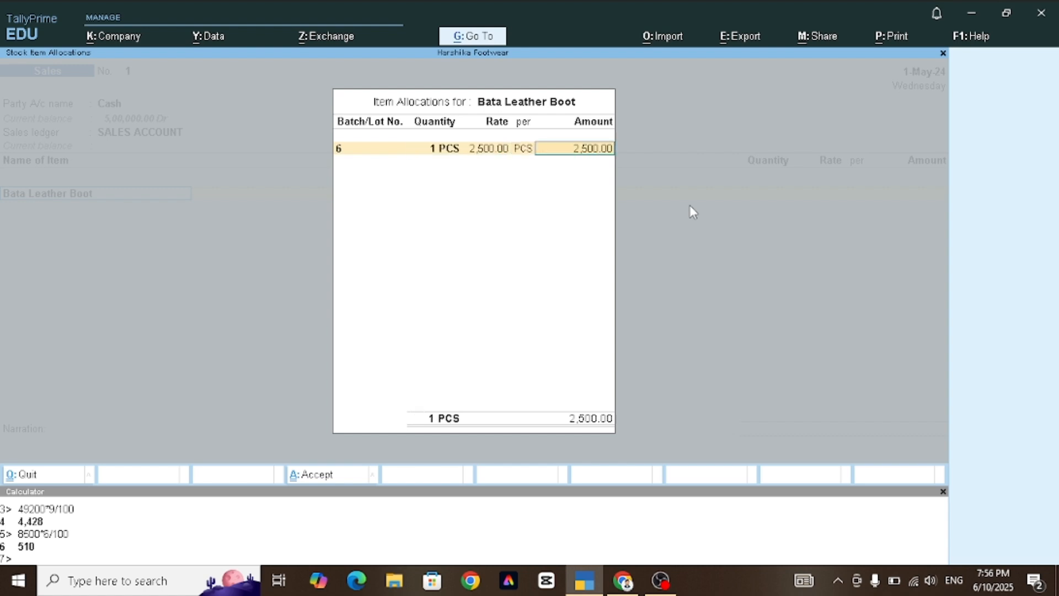
key("Return")
key("Return")
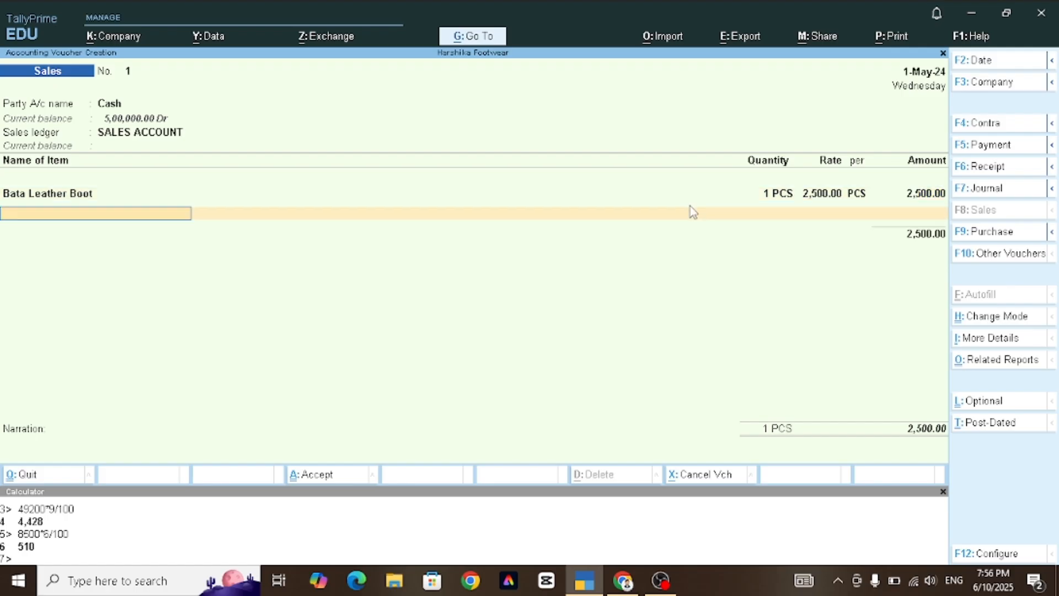
Add the CGST and SGST ledgers below the Bata Leather Boot line and save the sales voucher
key("Return")
type("Cg")
key("Return")
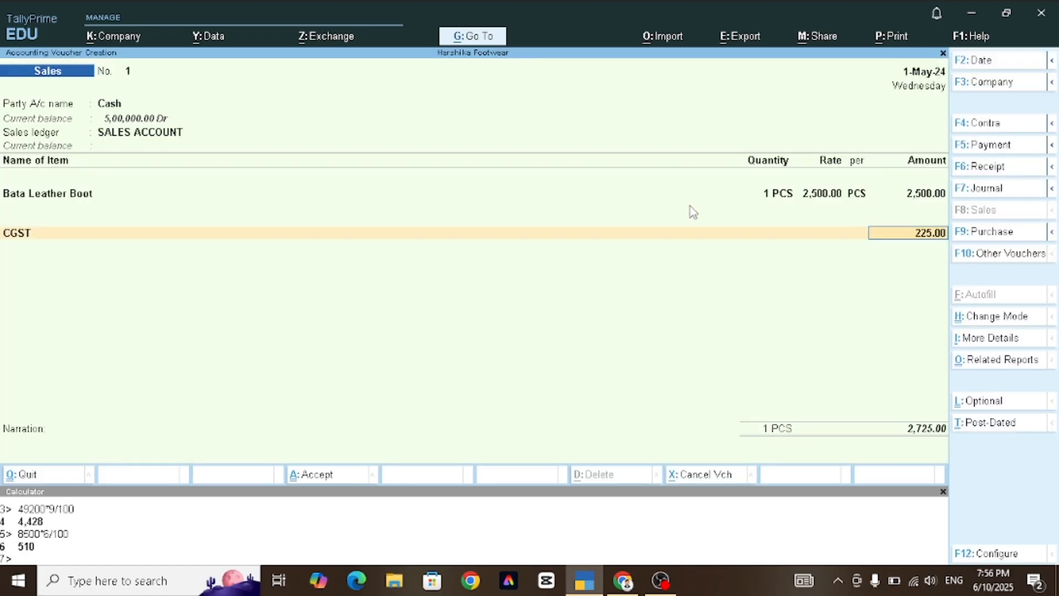
key("BackSpace")
key("BackSpace")
key("Return")
type("Sg")
key("Return")
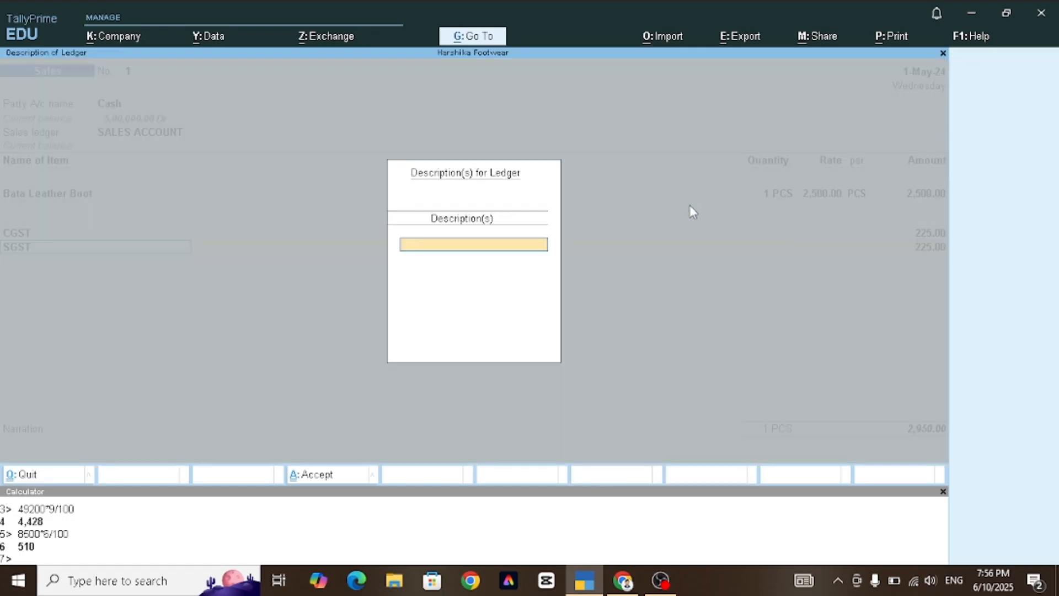
key("Return")
key("ctrl+a")
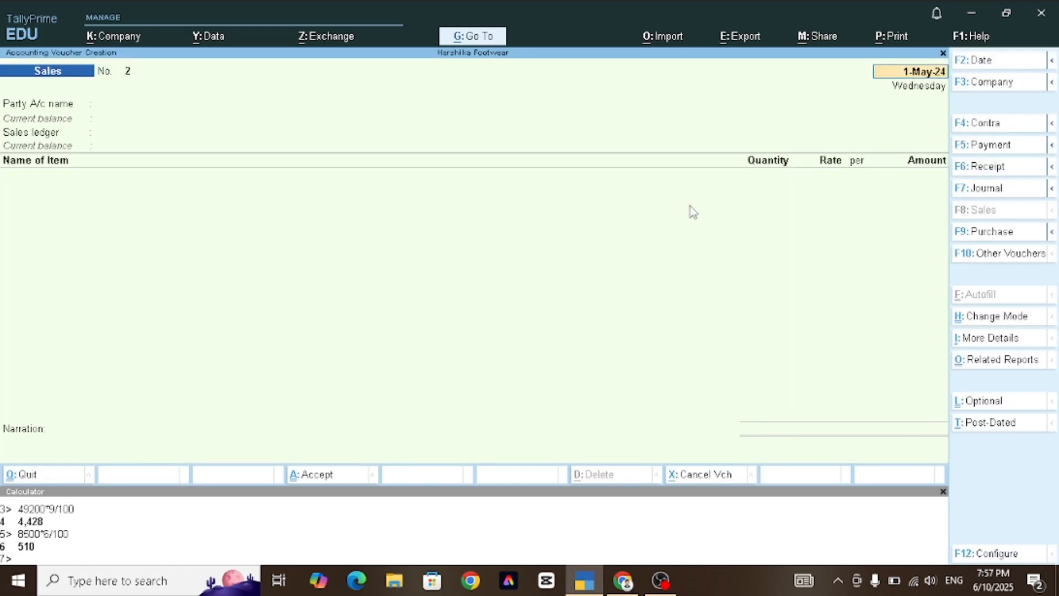
In the second sales voucher, set Cash as the party, accept the default details, and choose SALES ACCOUNT as the sales ledger
key("Return")
key("Return")
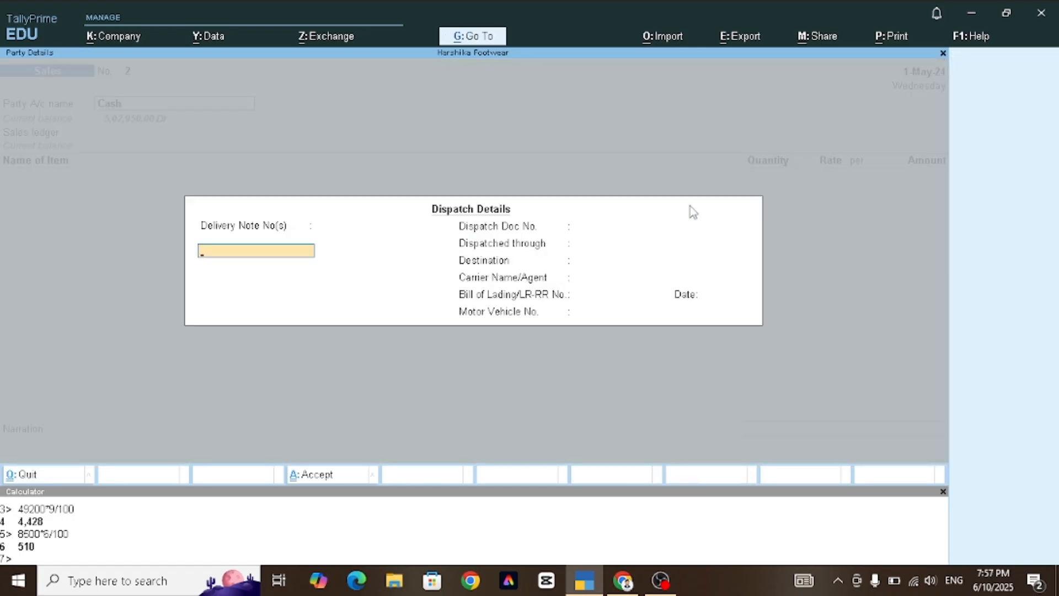
key("Return")
key("ctrl+a")
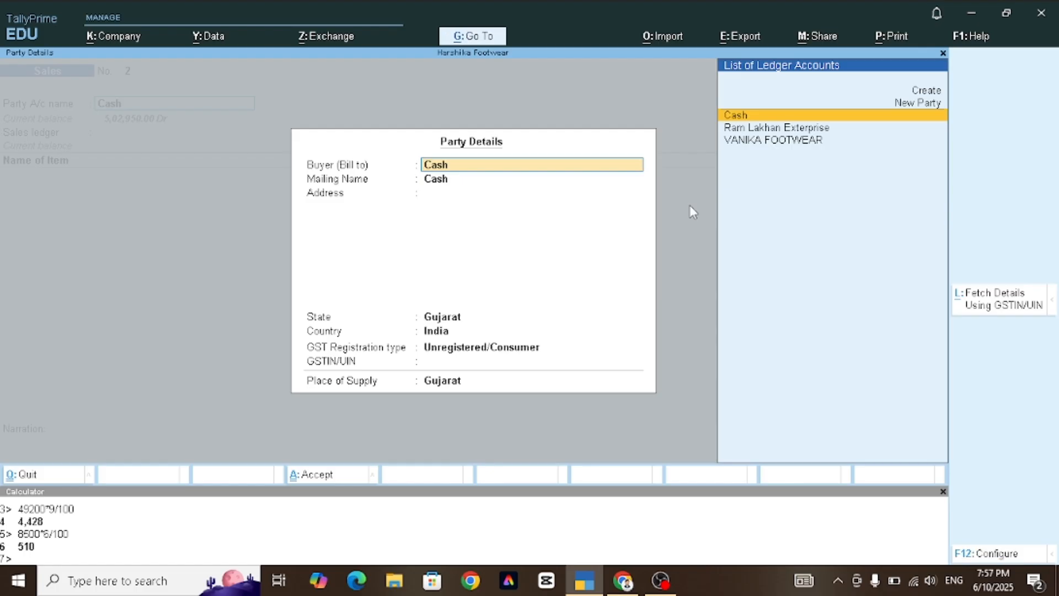
key("ctrl+a")
key("Return")
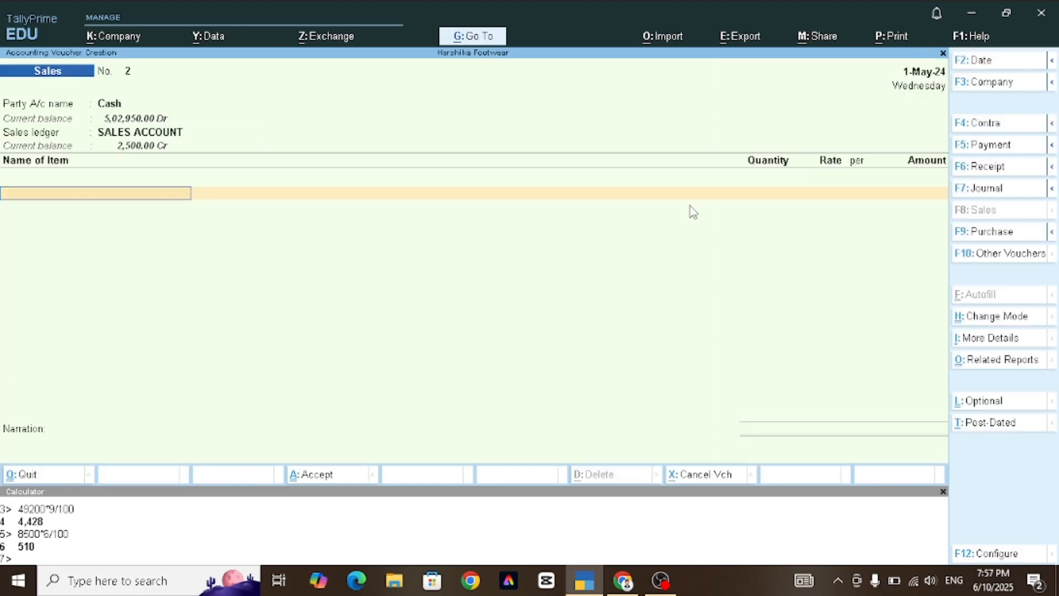
Add Sparx rain sandals as the sold item without a description and allocate it from batch 8
type("S")
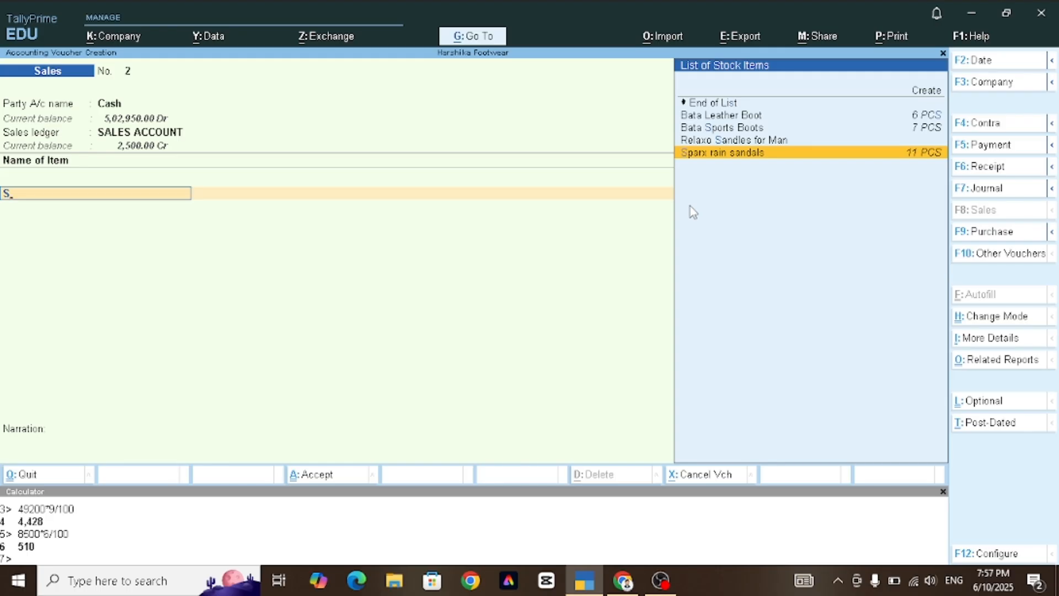
key("Return")
key("Return")
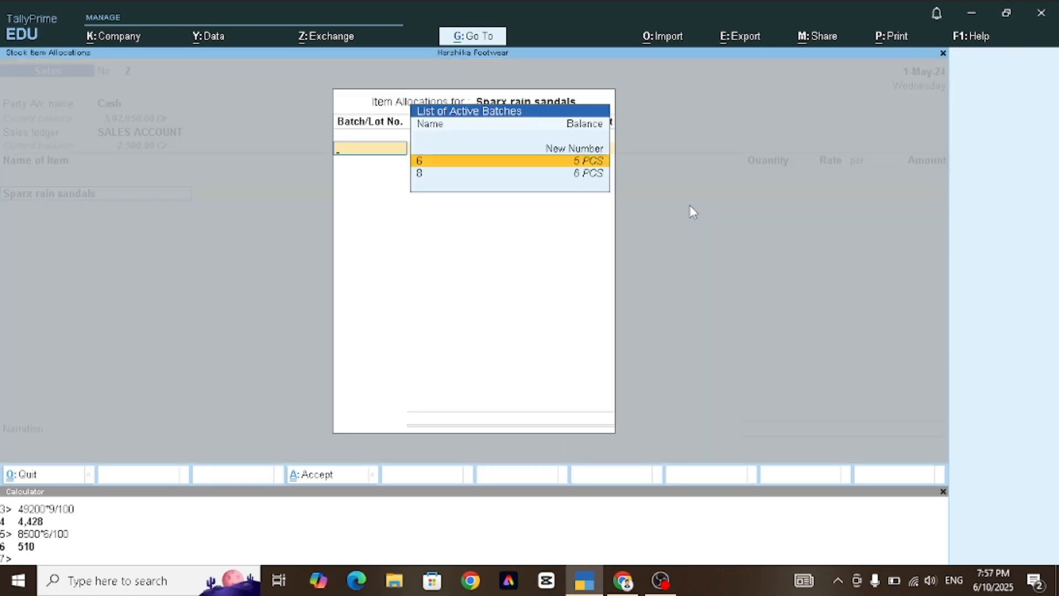
key("Down")
key("Return")
Set the batch 8 allocation to a quantity of 1 PCS at a rate of 1,000 and finish the item list
type("1")
key("Return")
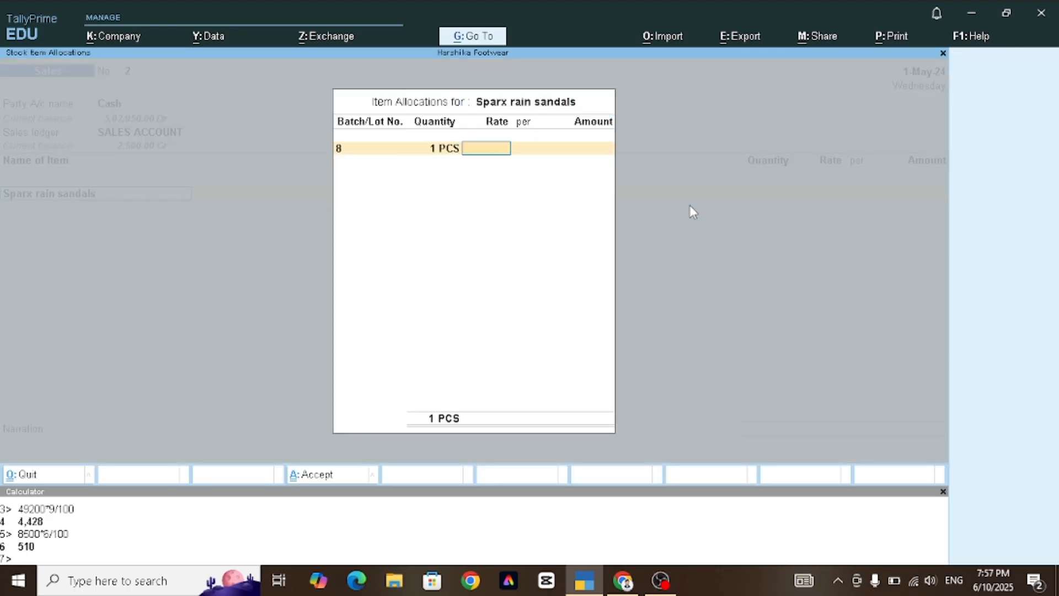
type("1000")
key("Return")
key("Return")
key("Return")
key("Return")
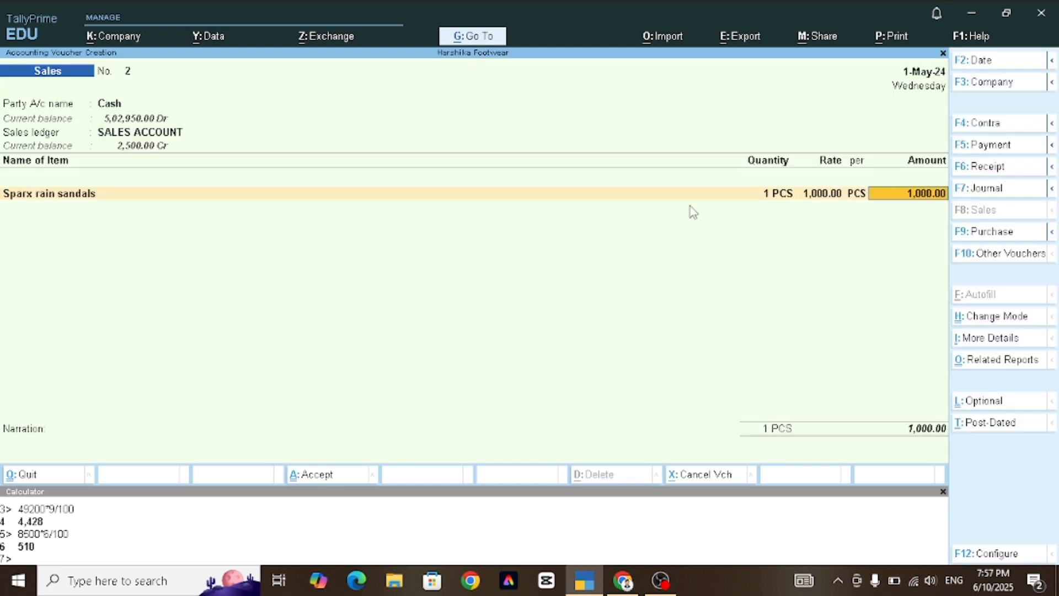
key("Return")
key("Return")
Add the CGST and SGST ledgers below the Sparx rain sandals line and save the second sales voucher
type("C")
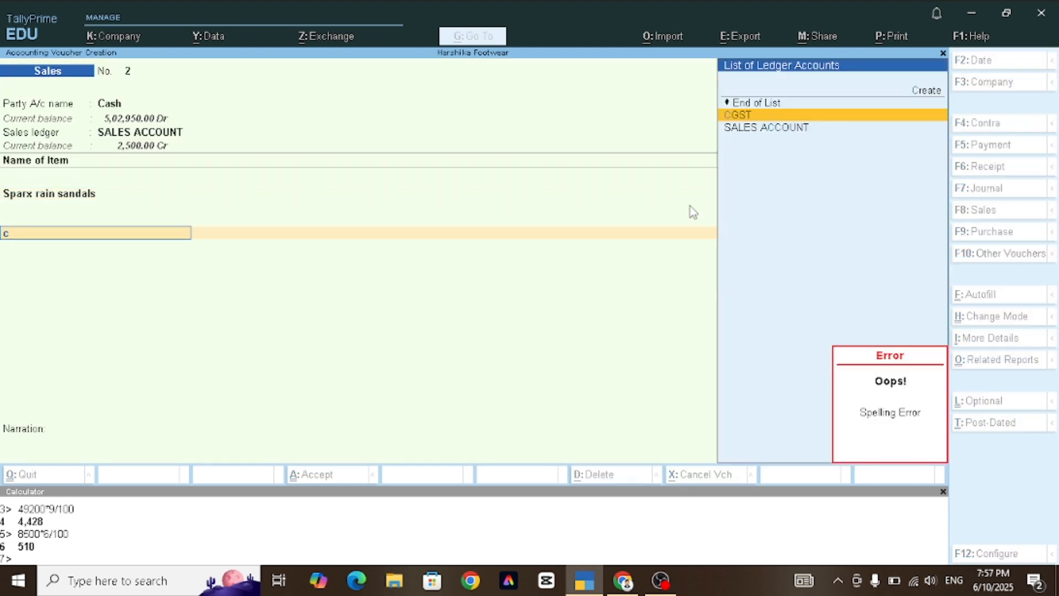
key("Return")
key("Return")
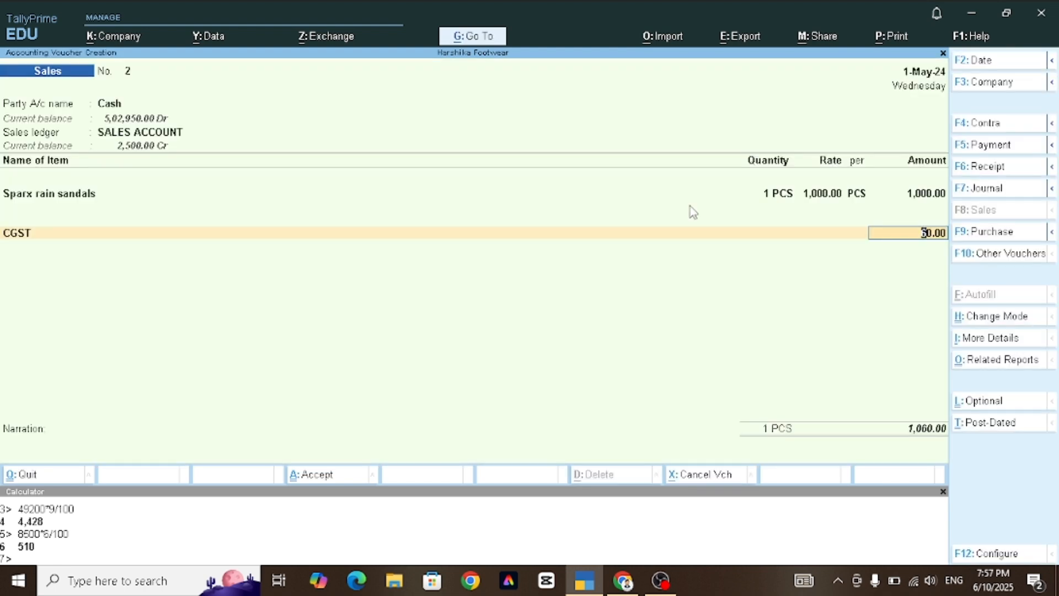
key("Return")
type("Sg")
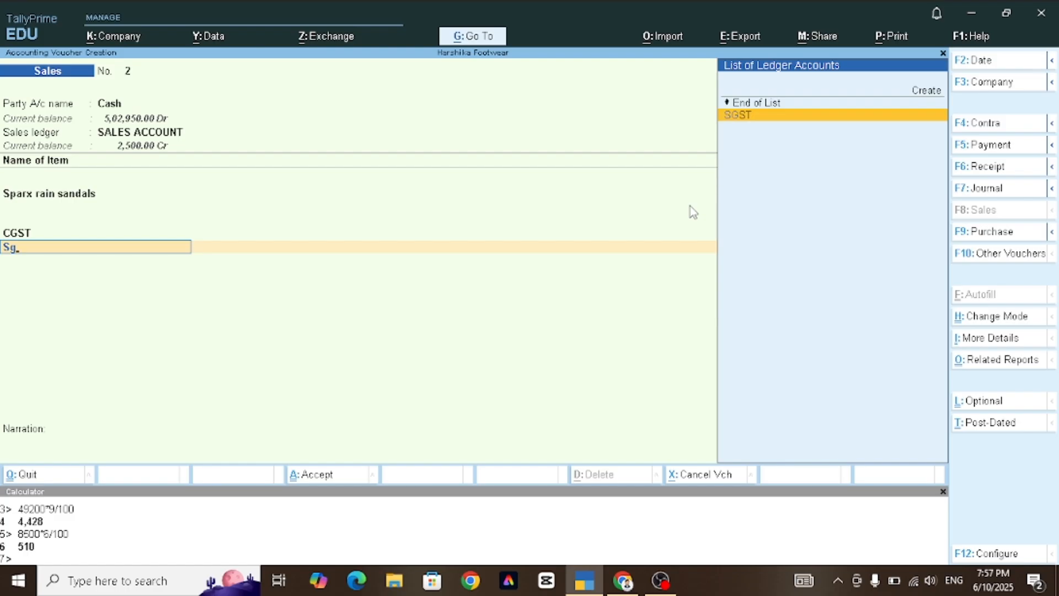
key("Return")
key("Return")
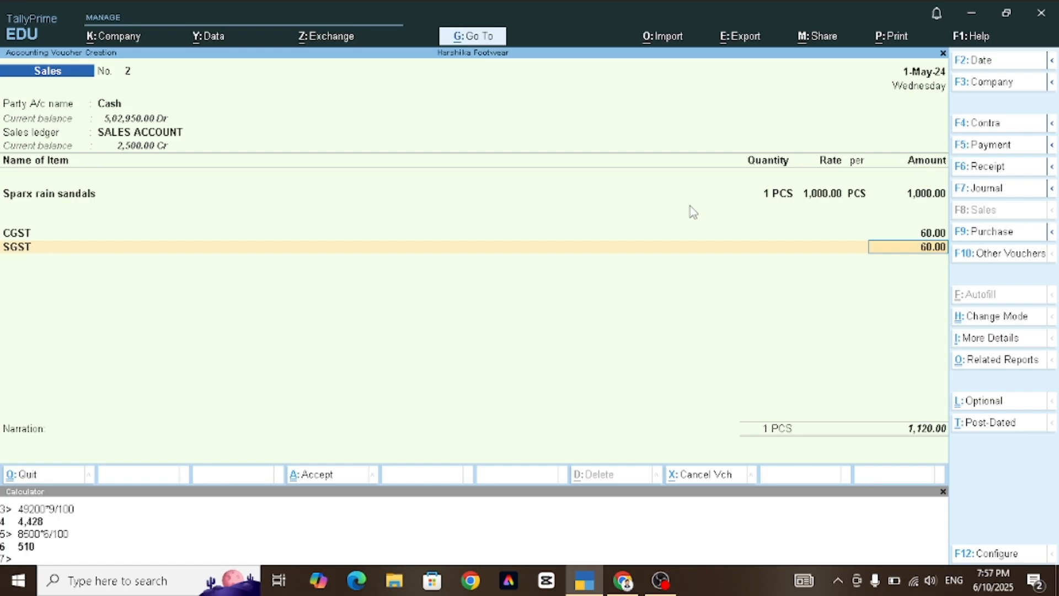
key("ctrl")
key("ctrl+a")
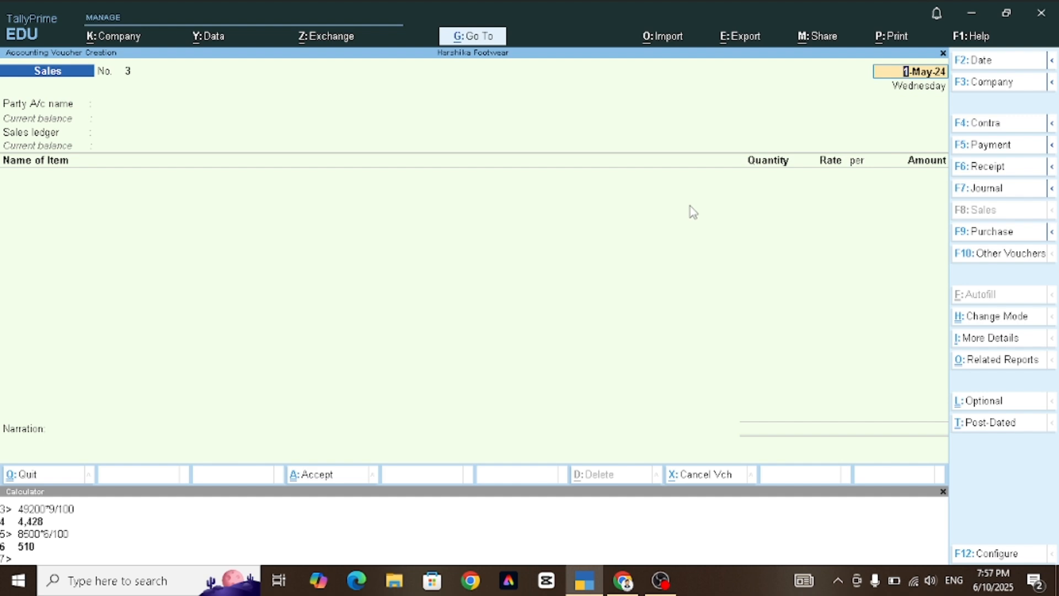
Leave sales voucher entry for the Gateway of Tally and open Display More Reports
key("Escape")
key("y")
key("Down")
key("Down")
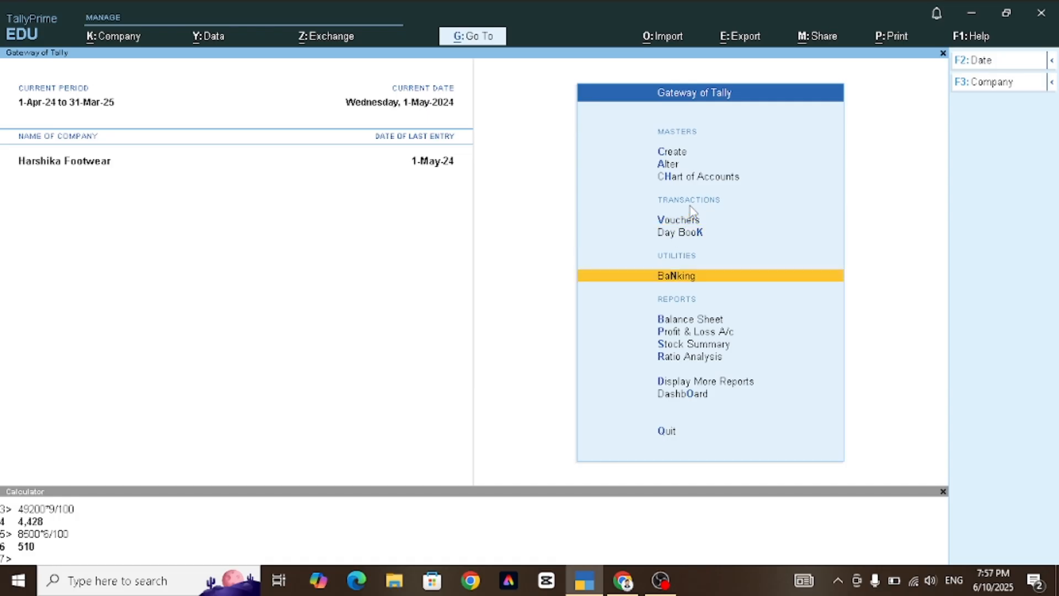
key("Down")
key("Down")
key("Down")
key("Down")
key("Down")
key("Return")
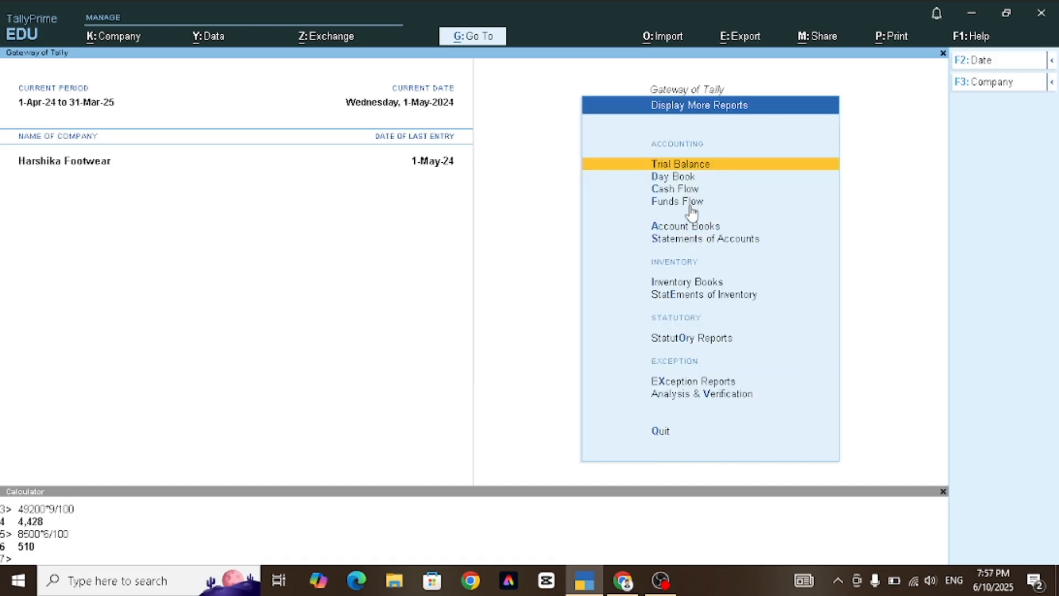
Open the Inventory Books among the inventory reports
key("Down")
key("Down")
key("Down")
key("Down")
key("Down")
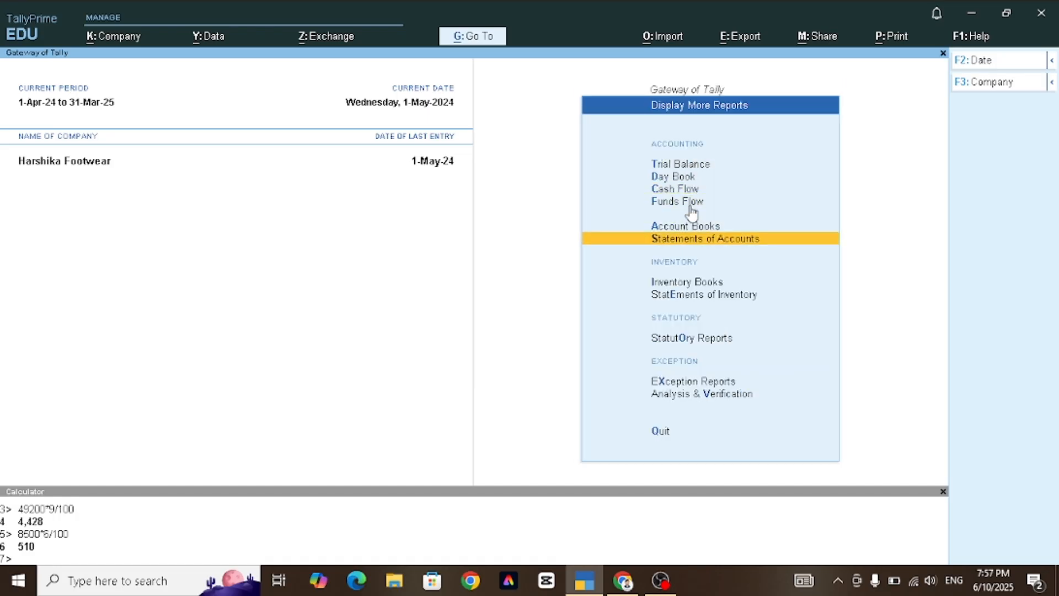
key("Down")
key("Down")
key("Up")
key("Return")
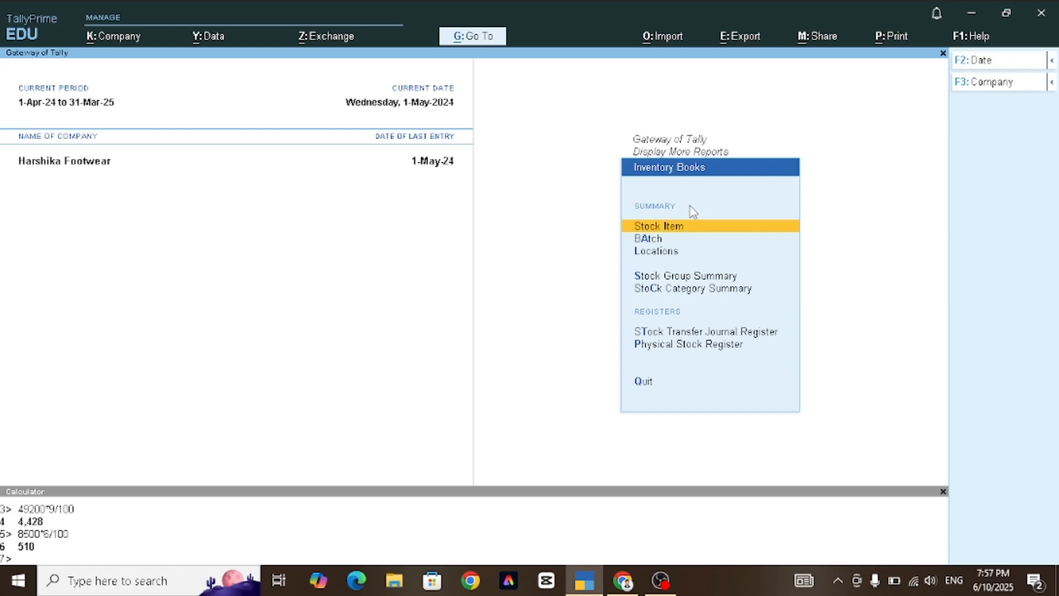
Look through the items offered for the Batch report and the Stock Item report without opening either report
key("Down")
key("Return")
key("Down")
key("Down")
key("Down")
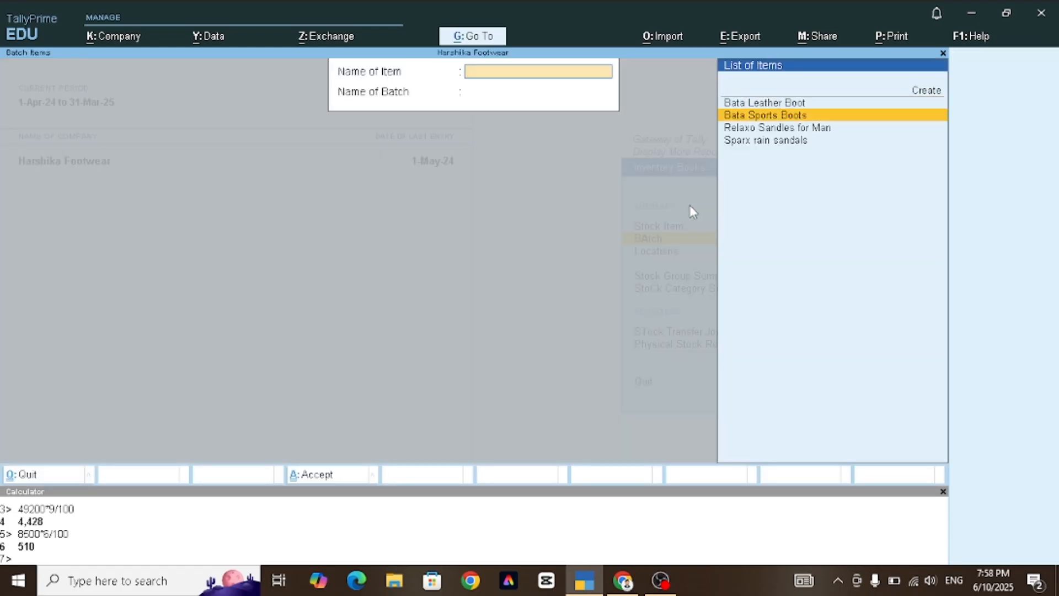
key("Escape")
key("Up")
key("Return")
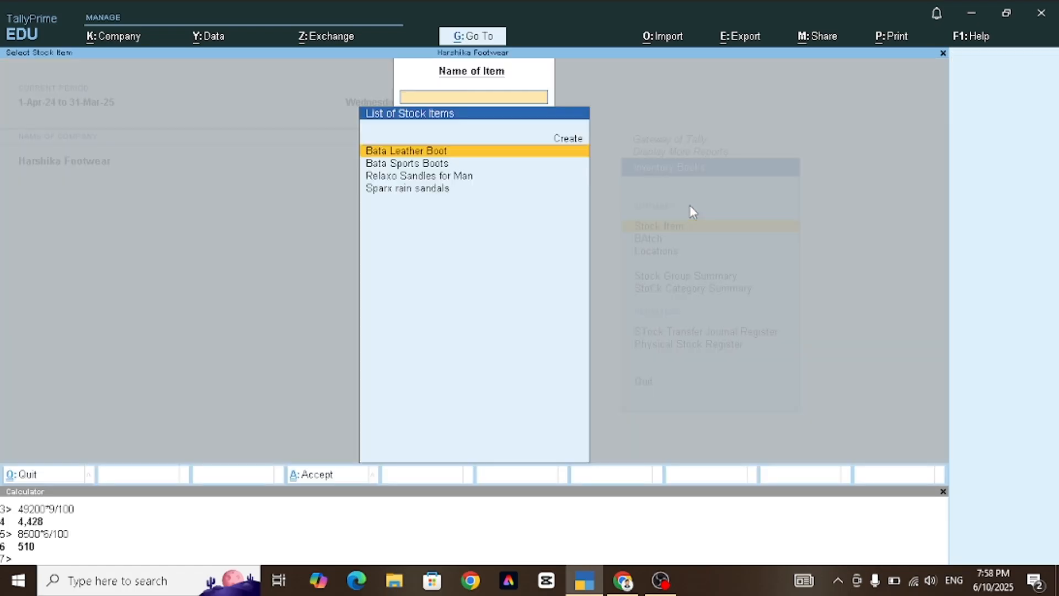
key("Escape")
Check which stock groups the Stock Group Summary offers, leaving it without opening a group
key("Down")
key("Down")
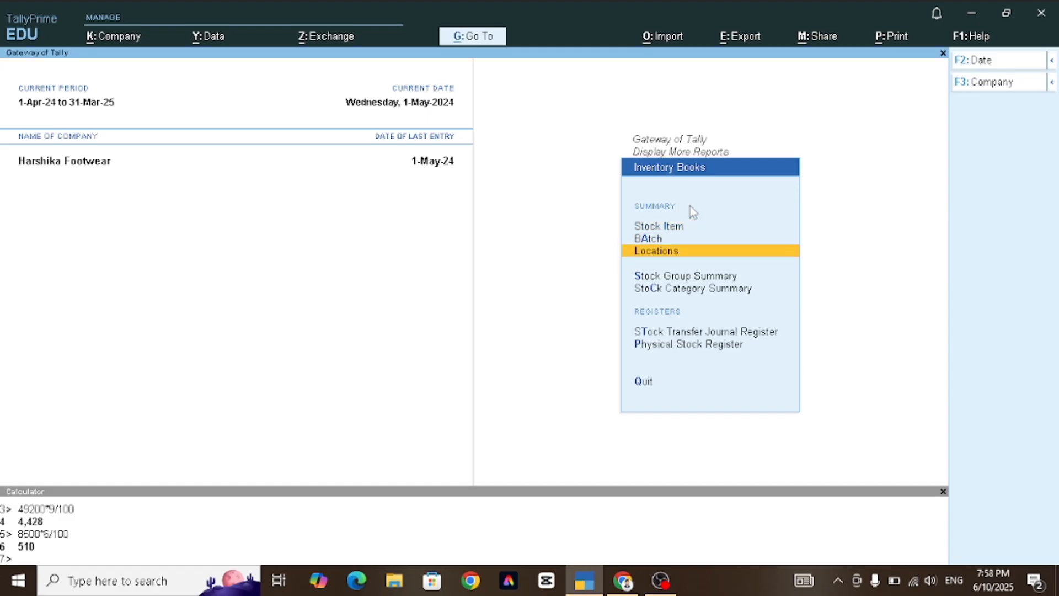
key("Down")
key("Return")
key("Down")
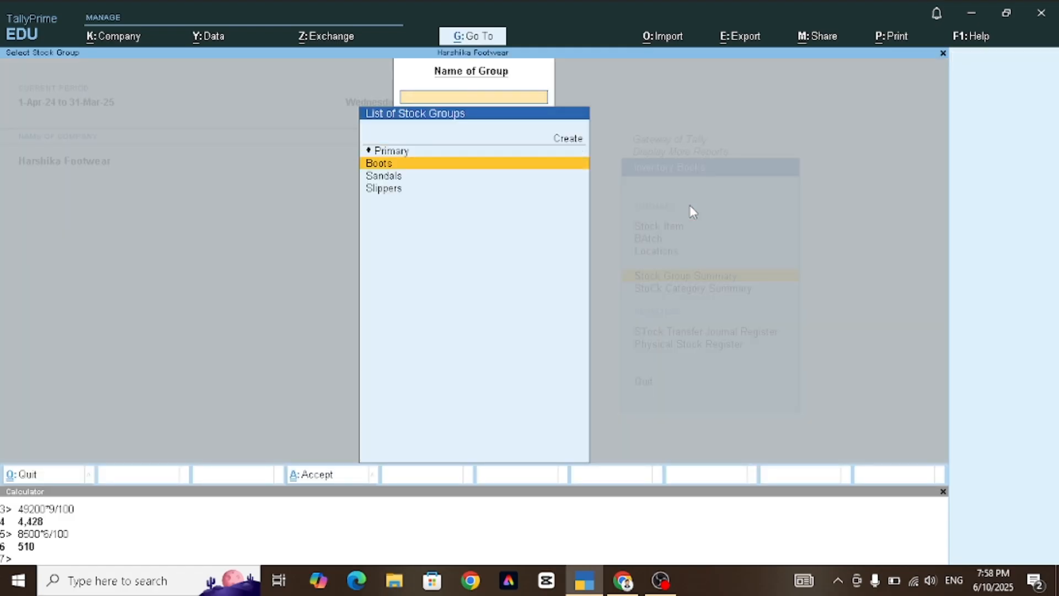
key("Escape")
View the Stock Category Summary for the Bata category
key("Down")
key("Return")
key("Down")
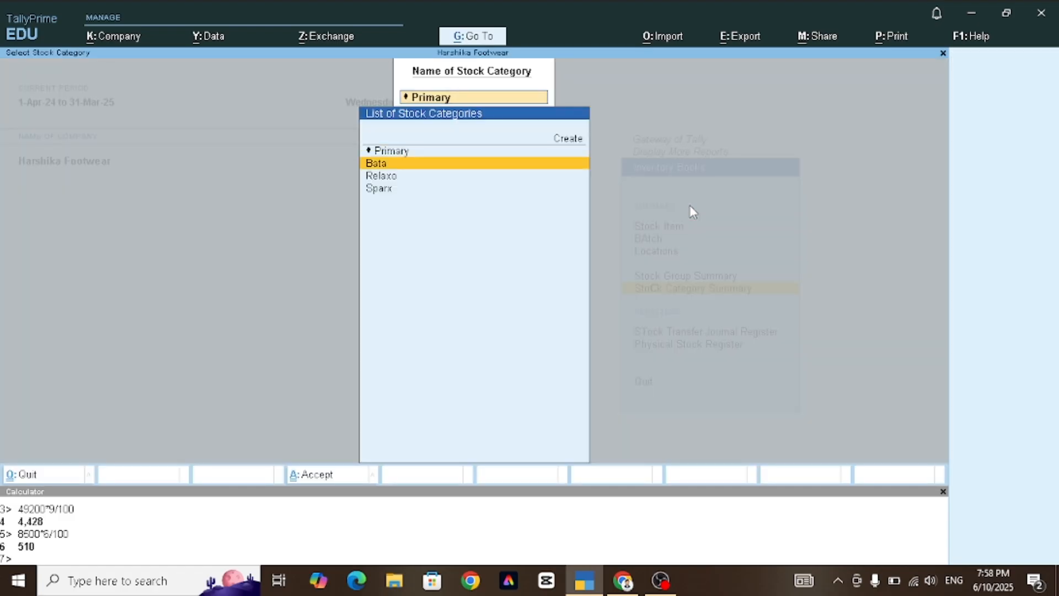
key("Return")
key("Escape")
View the Stock Category Summary for Relaxo and for Sparx, and return to the Gateway of Tally
key("Down")
key("Return")
key("Escape")
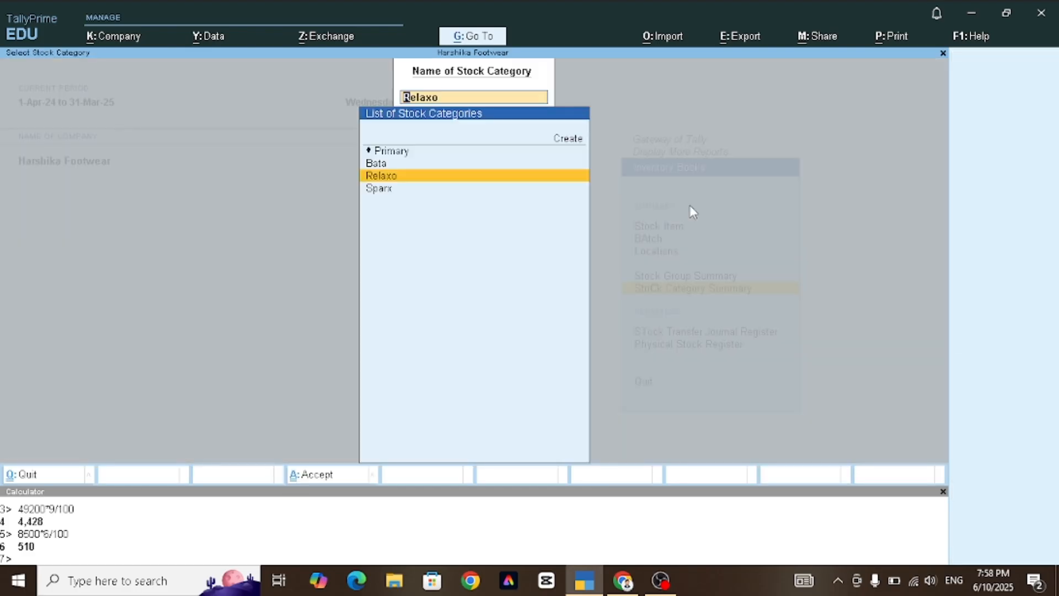
key("Down")
key("Return")
key("Escape")
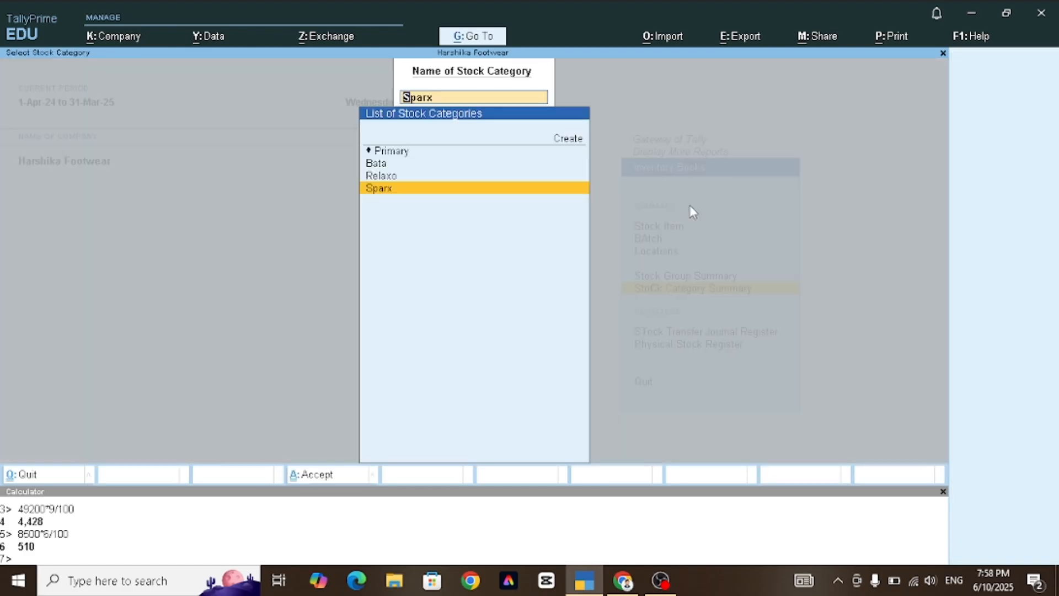
key("Escape")
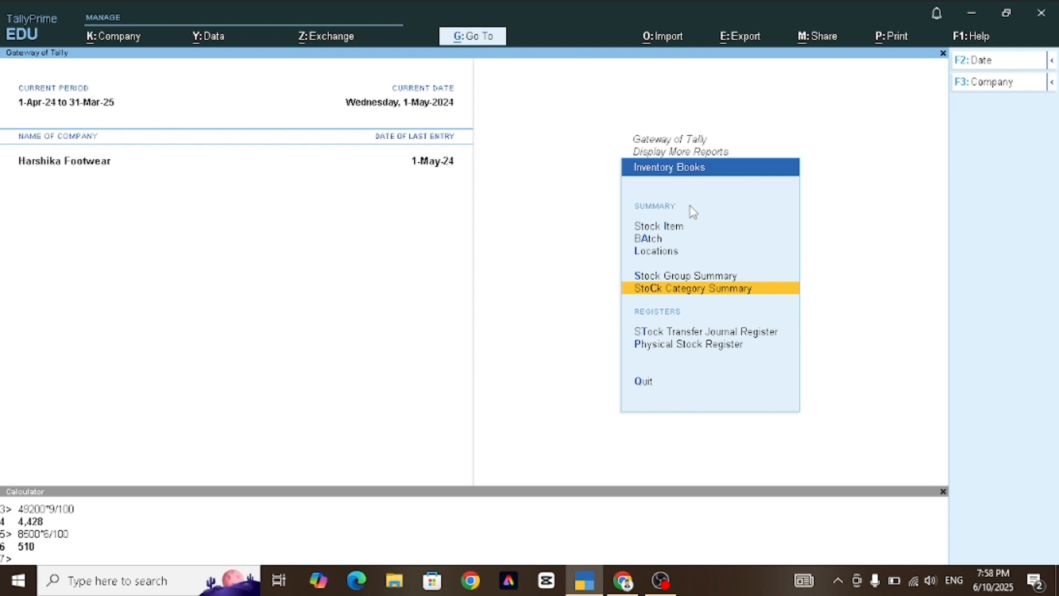
key("Up")
key("Escape")
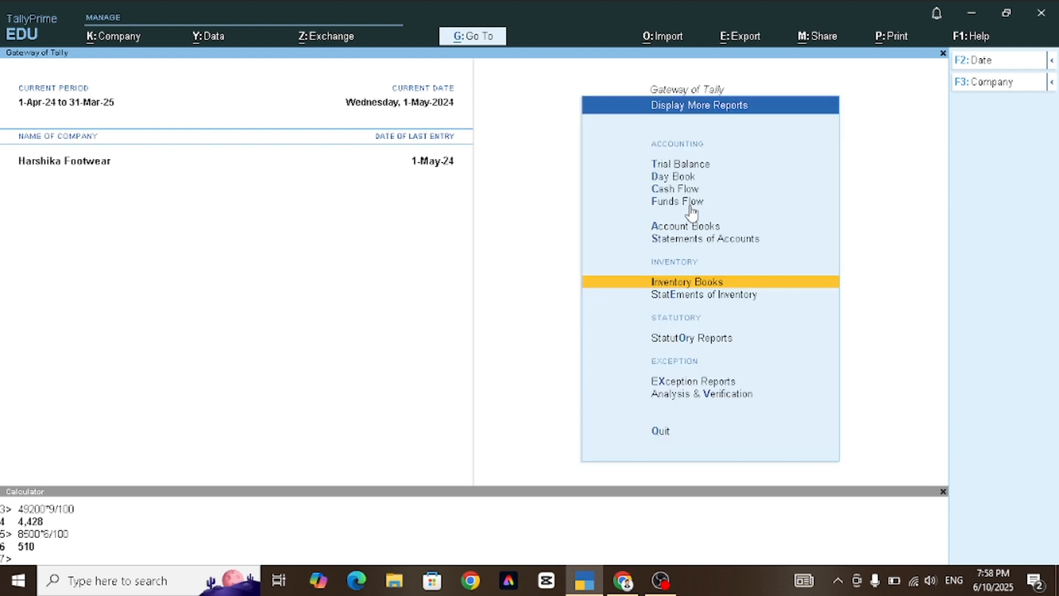
key("Escape")
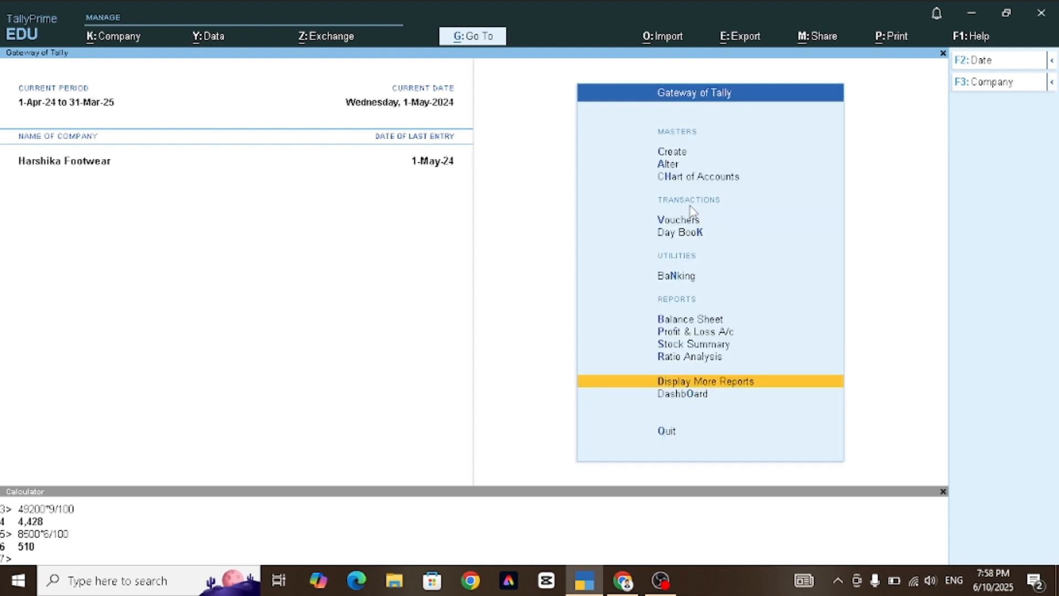